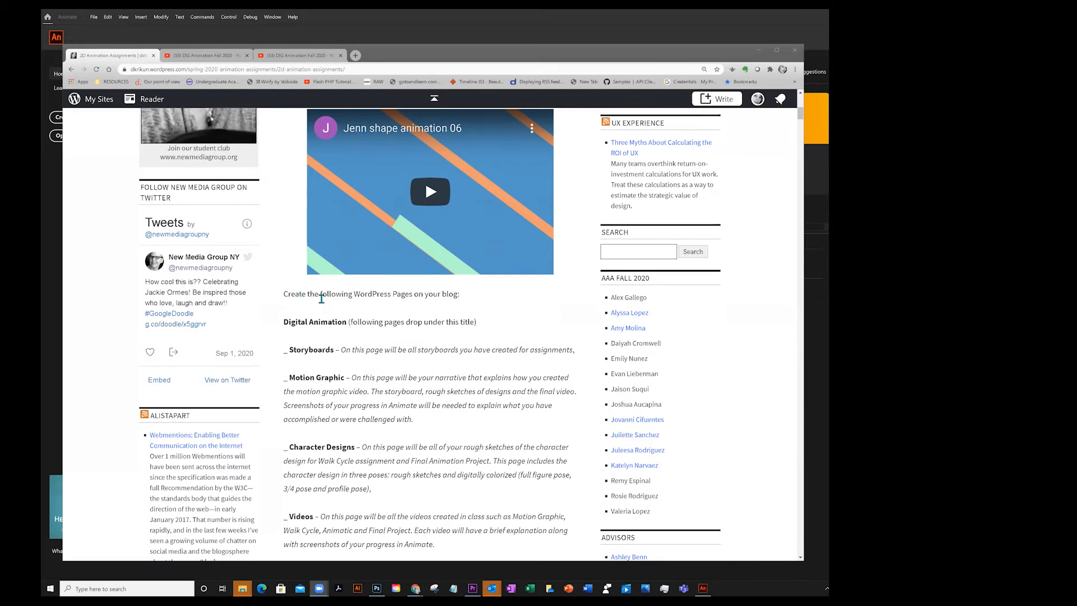
Read through the assignment page's list of required WordPress pages
drag(282, 295, 460, 300)
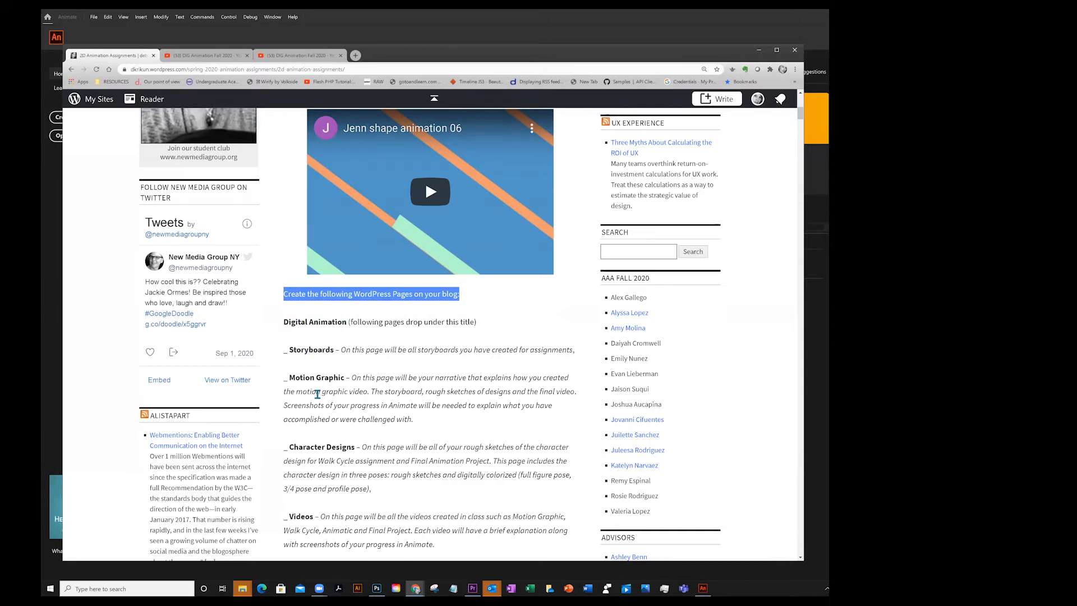
scroll(348, 424, down, 2)
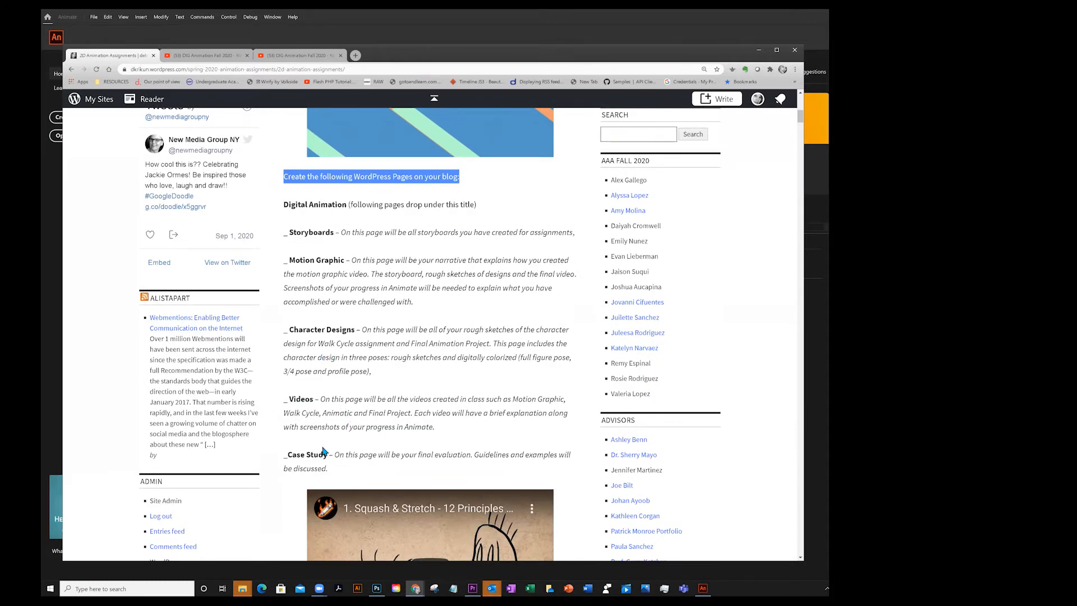
scroll(386, 447, down, 2)
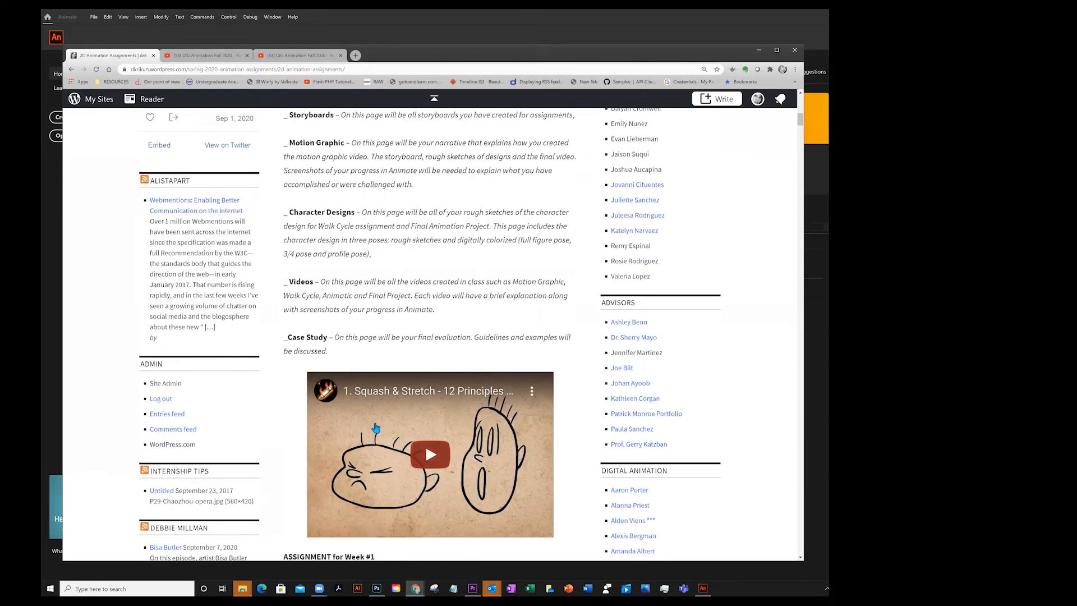
scroll(501, 397, down, 1)
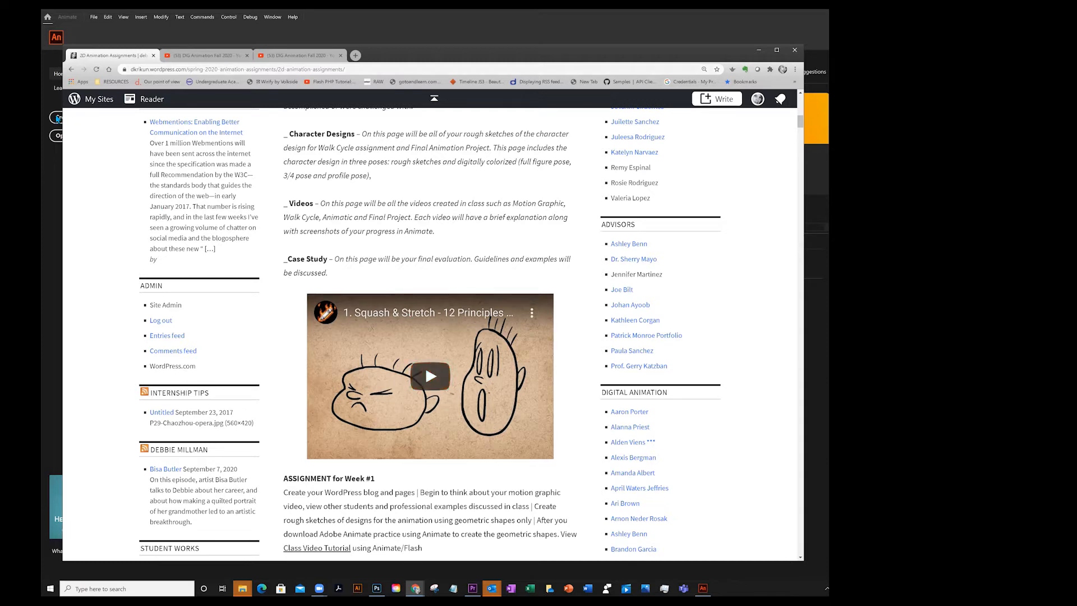
Open the site's Pages list in the WordPress dashboard
click(90, 100)
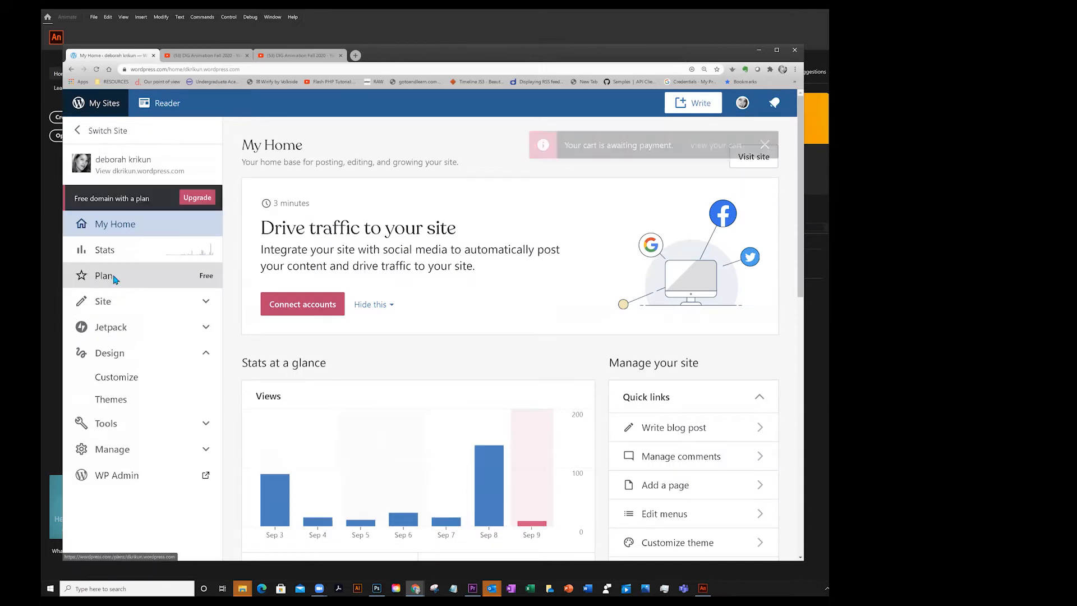
click(110, 303)
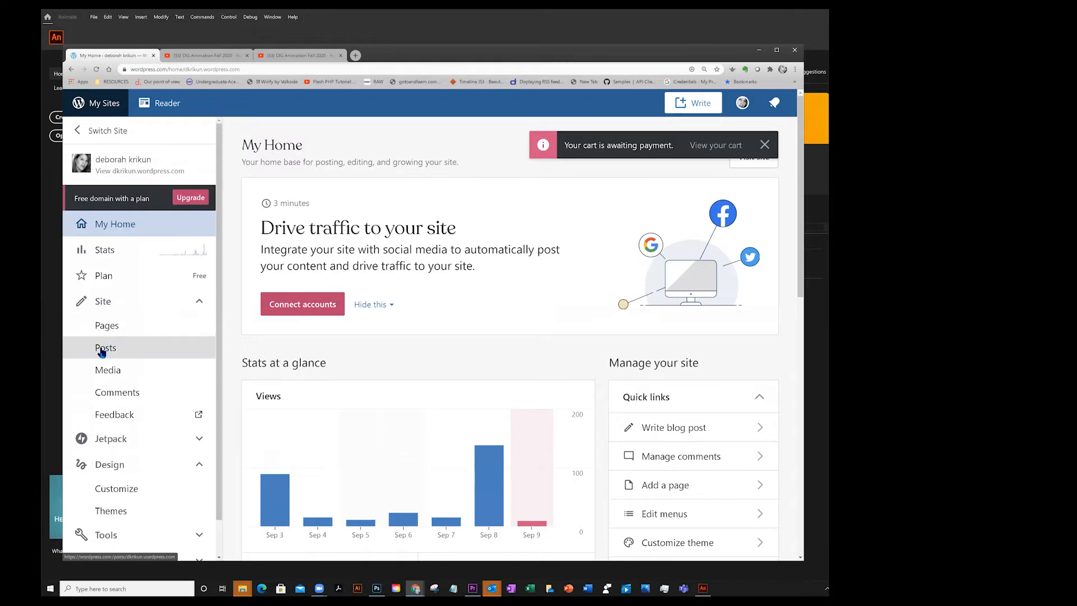
click(118, 331)
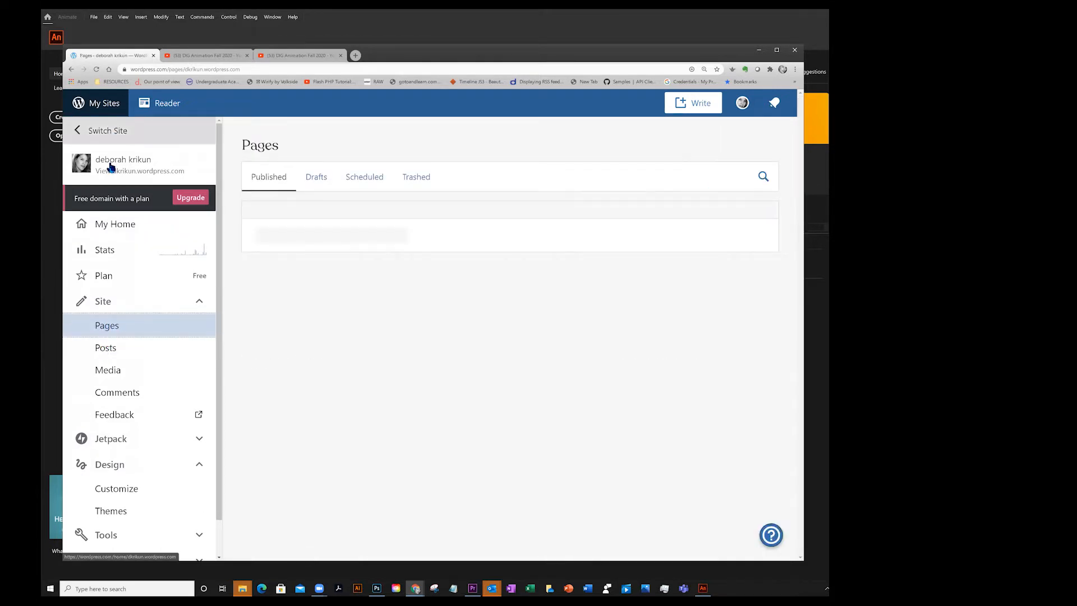
View the public blog site and scroll through its home page
click(145, 170)
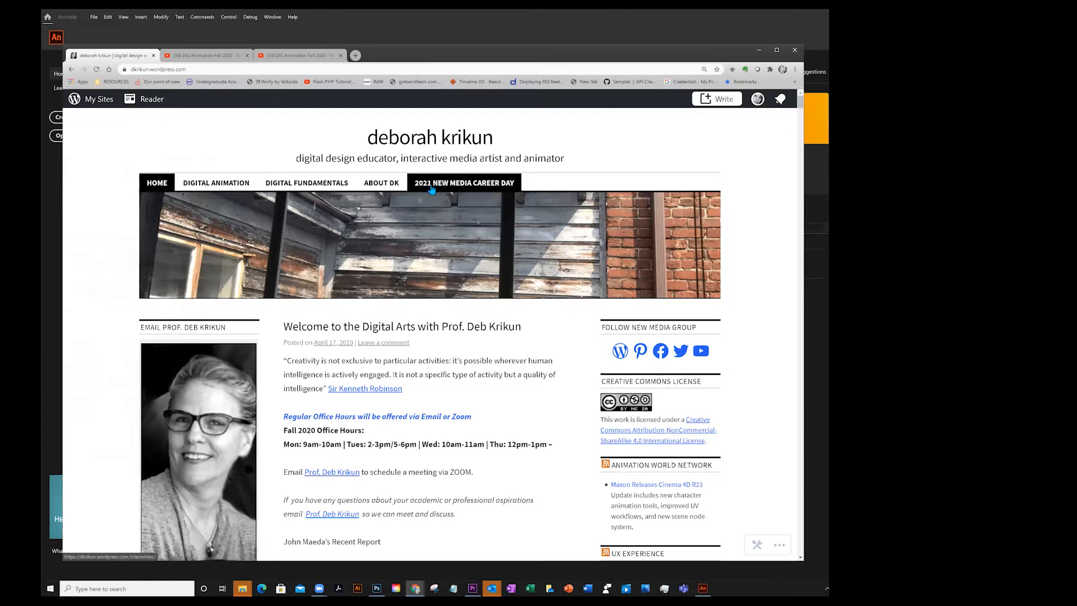
click(155, 184)
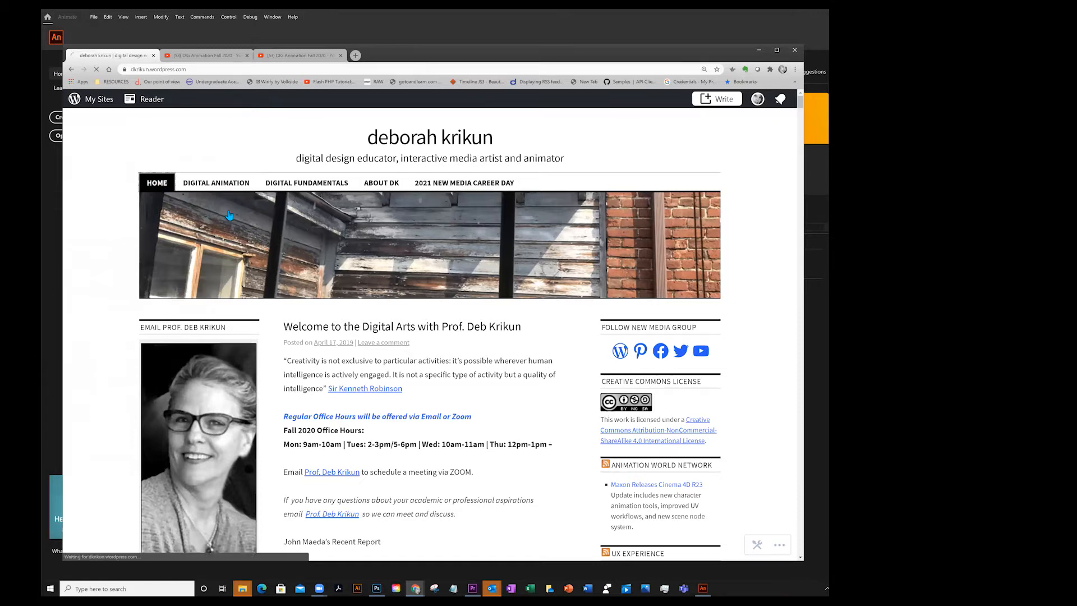
scroll(447, 272, down, 3)
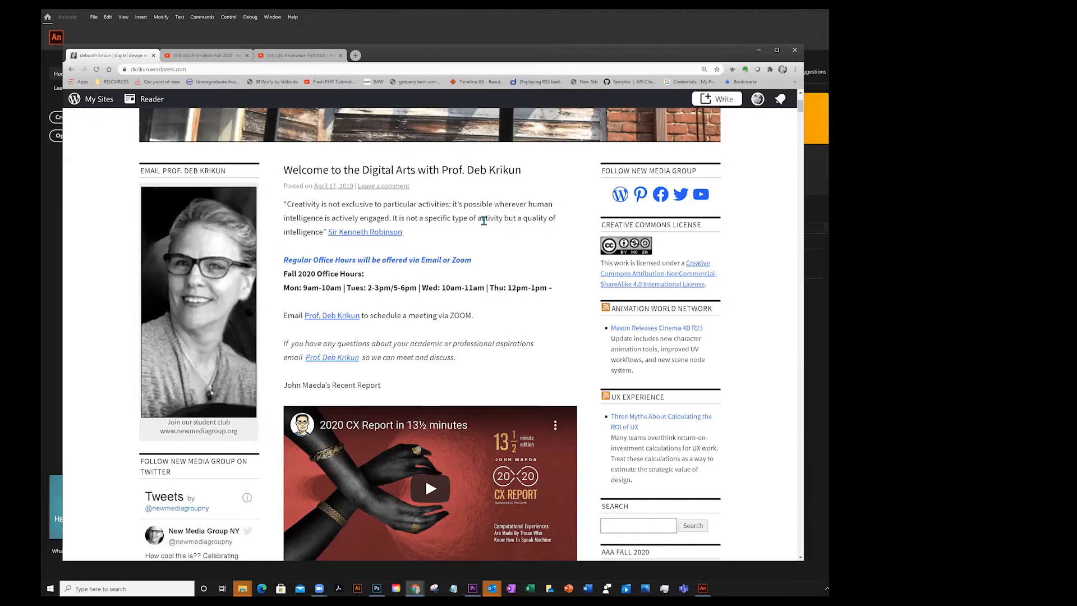
scroll(521, 258, up, 3)
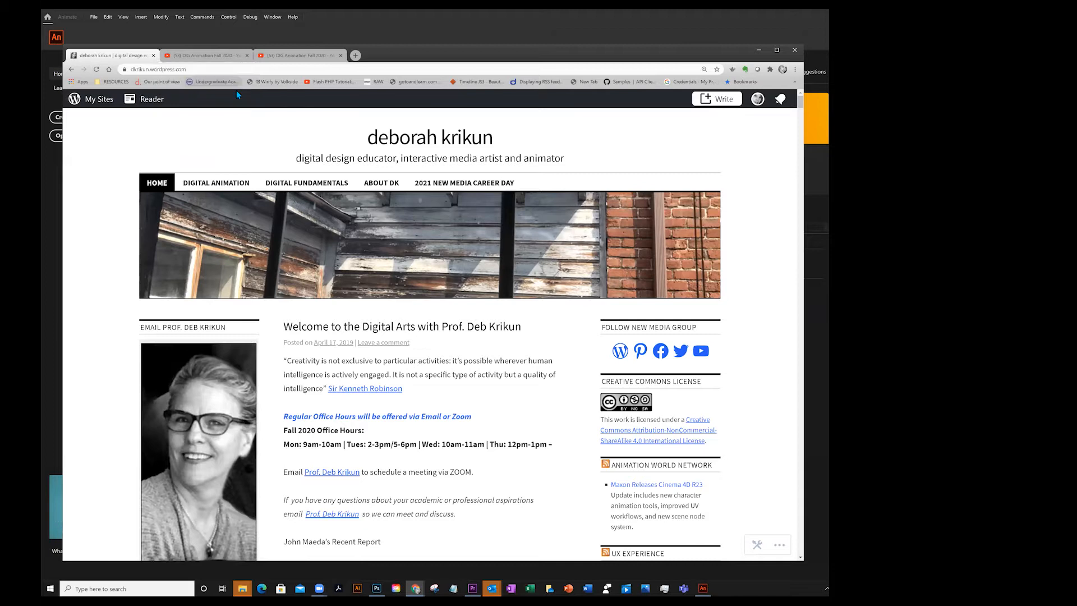
Open the 2D Animation Assignments page from the site's Digital Animation menu
click(105, 101)
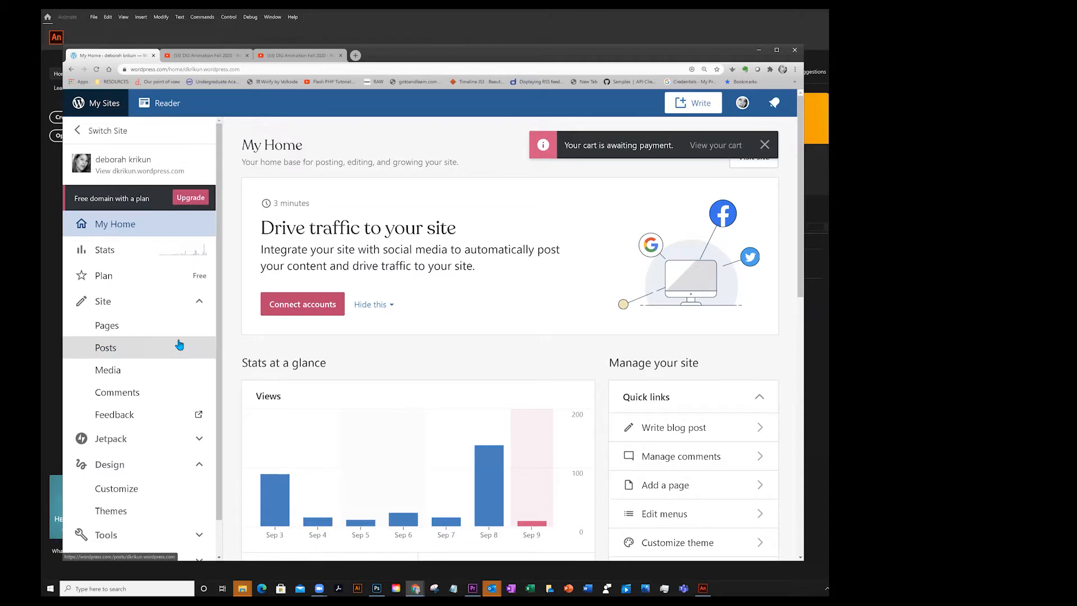
click(110, 160)
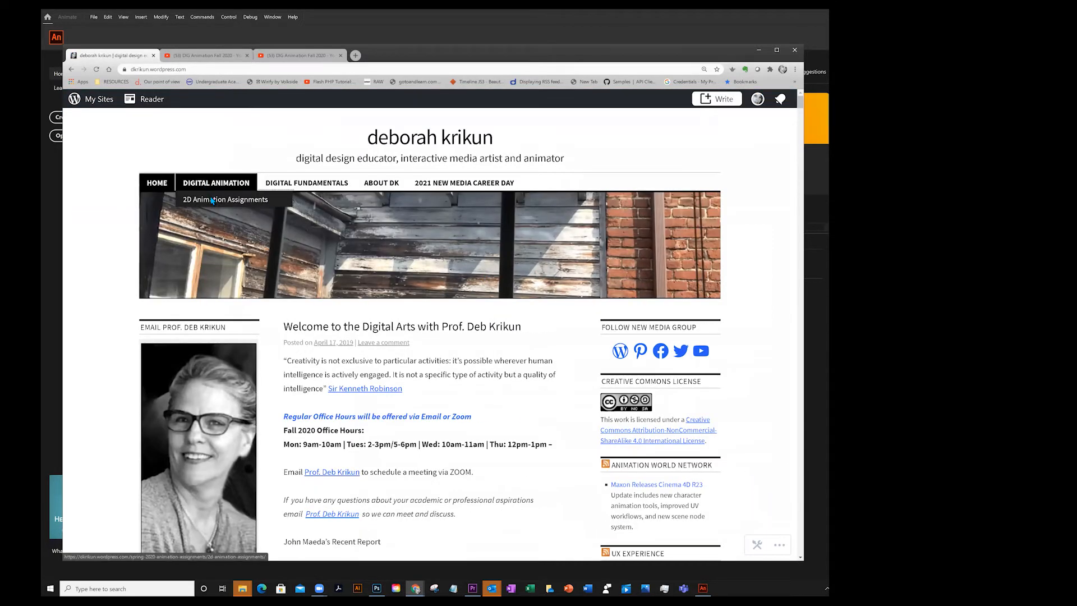
click(212, 201)
Scroll through the 2D Animation Assignments page to review the Week 1 assignment
scroll(443, 278, down, 5)
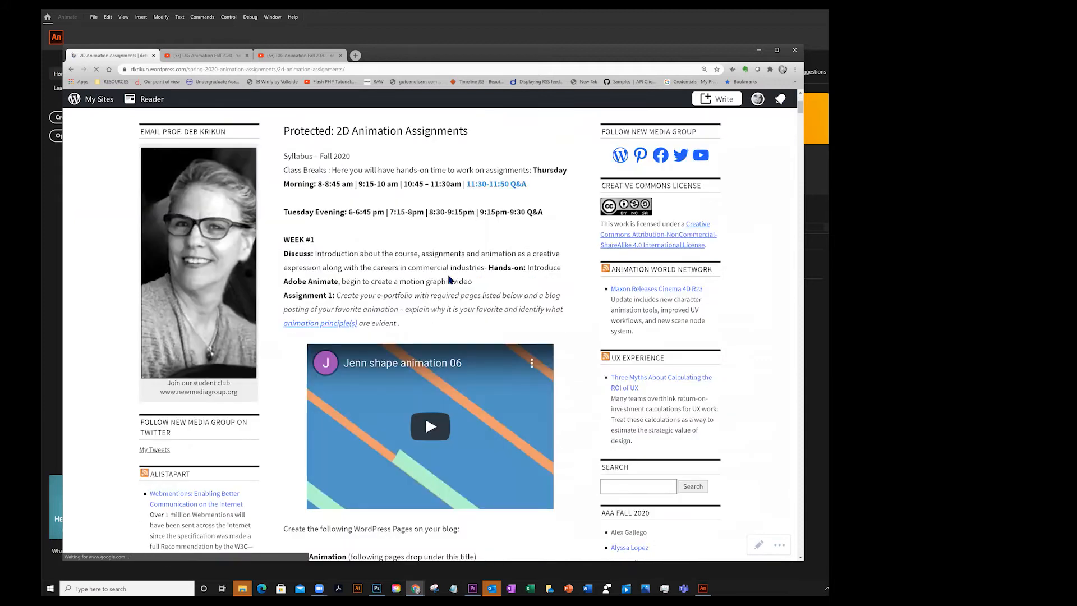
scroll(435, 274, down, 7)
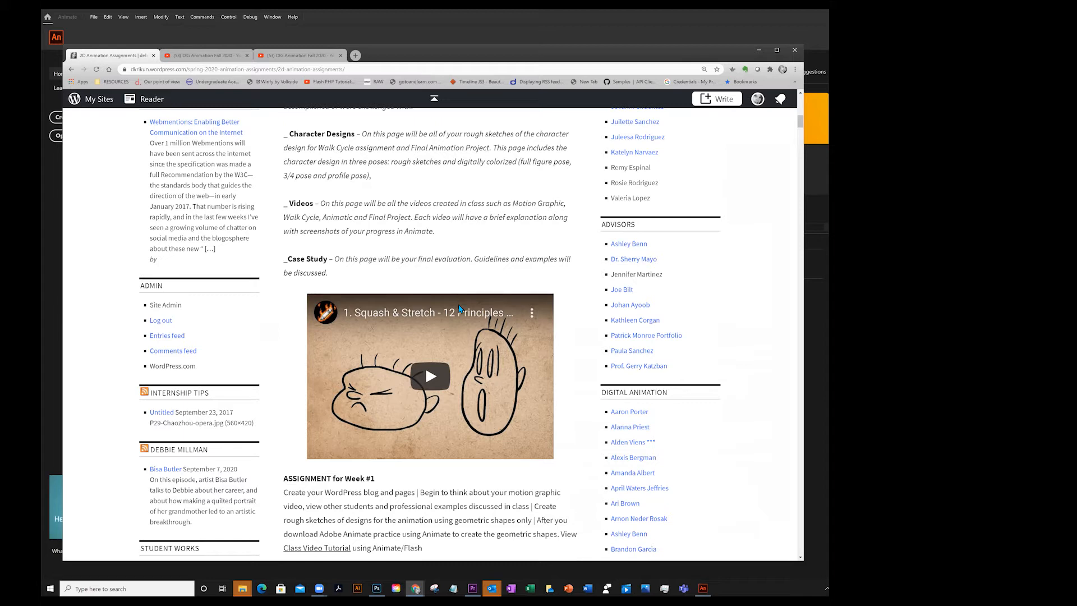
scroll(375, 257, up, 10)
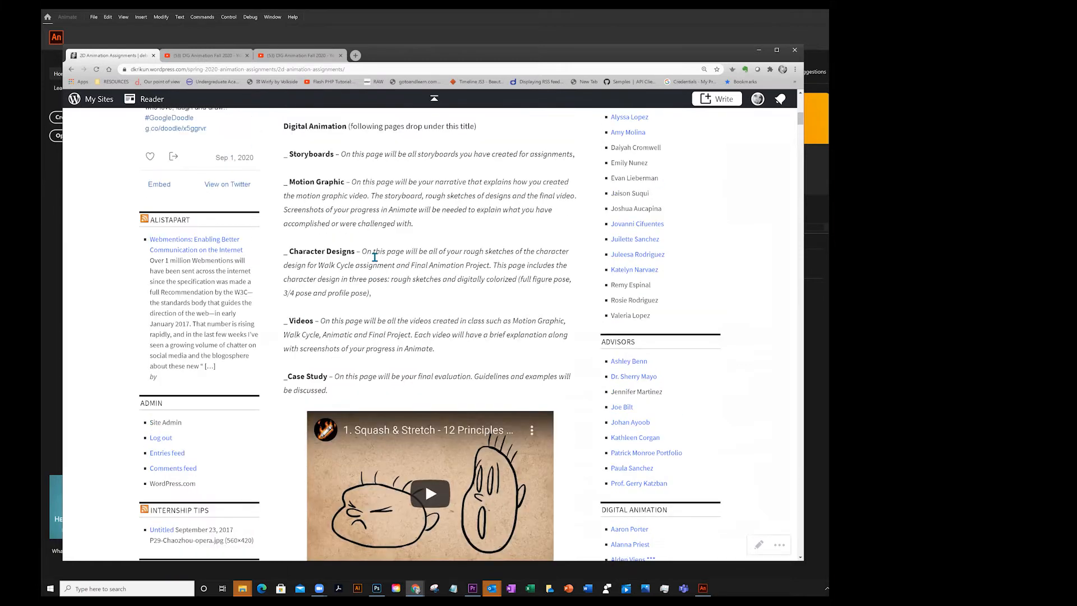
scroll(381, 257, up, 2)
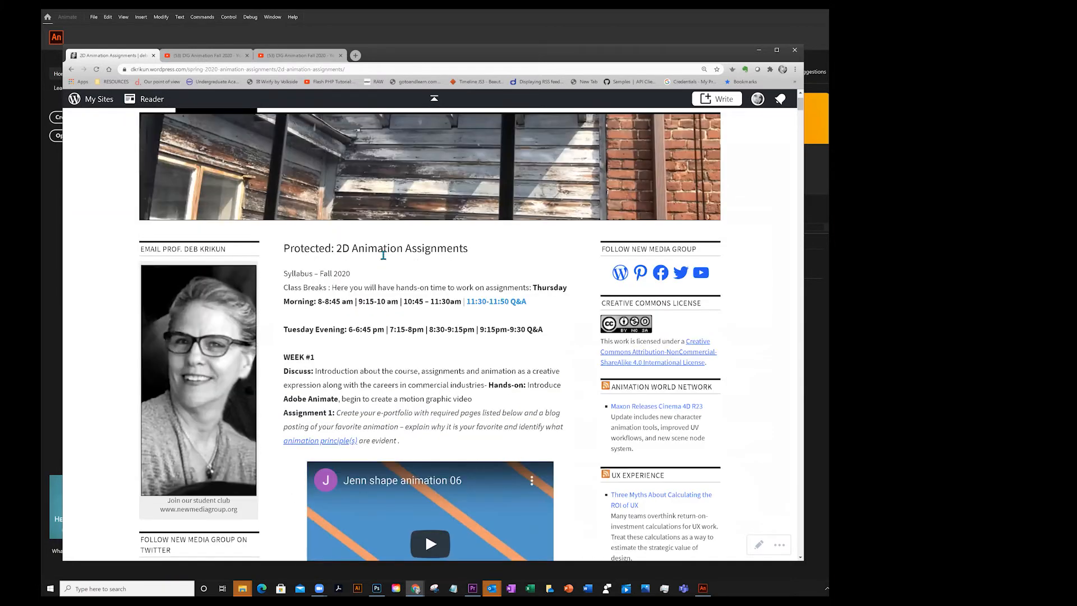
scroll(406, 371, down, 2)
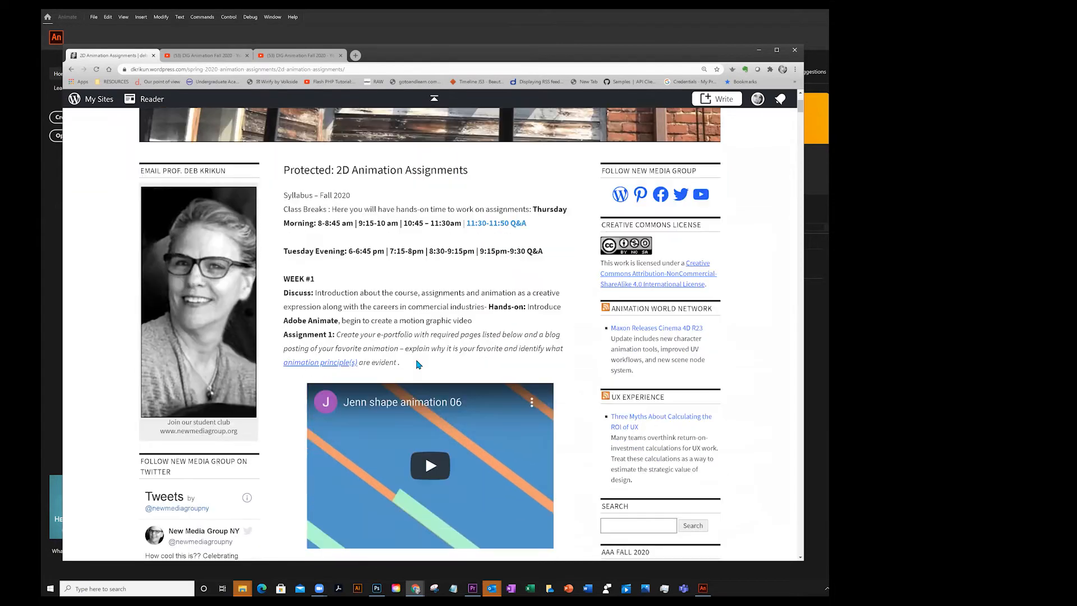
scroll(406, 336, down, 3)
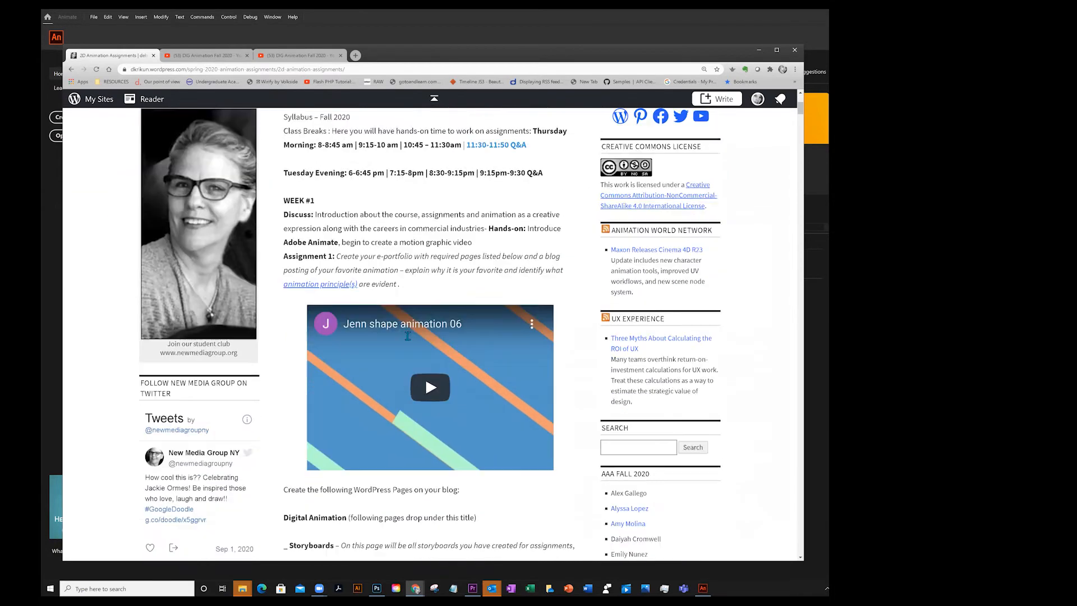
scroll(395, 452, down, 3)
scroll(394, 452, up, 7)
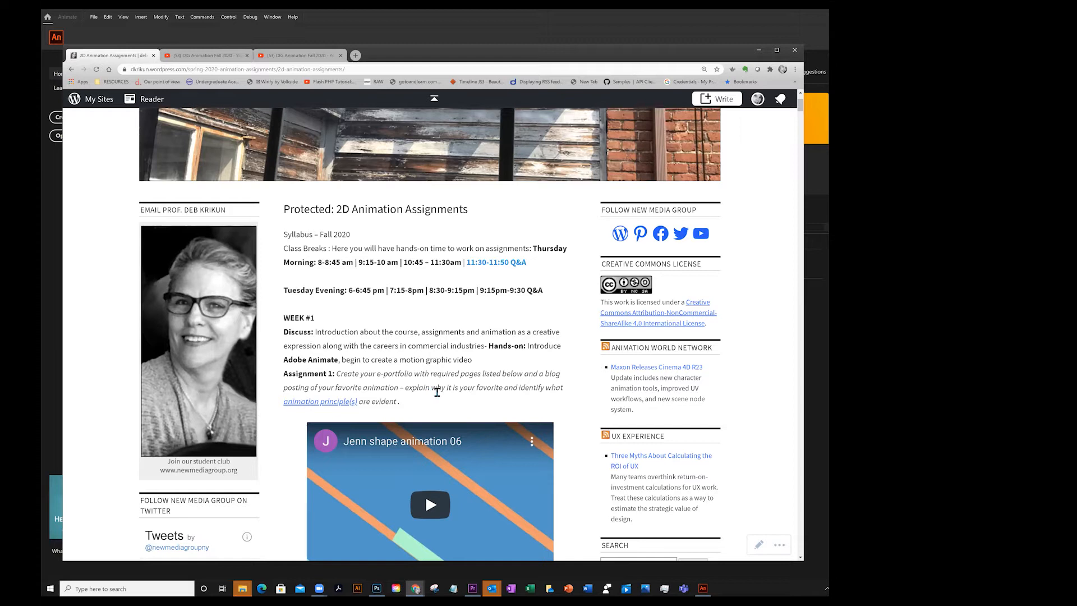
scroll(438, 392, down, 1)
scroll(353, 382, down, 3)
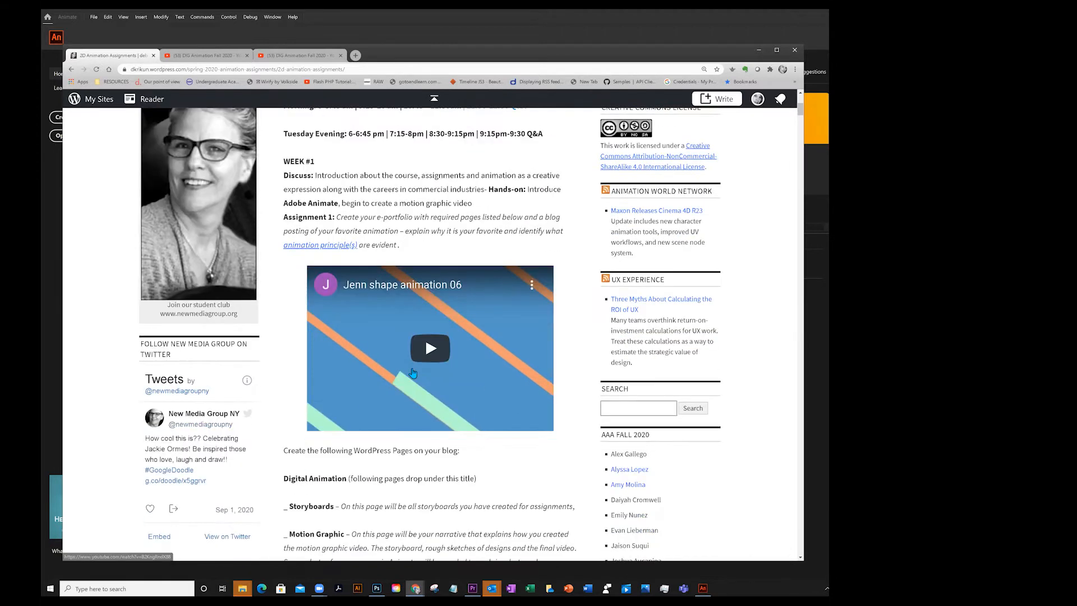
scroll(412, 371, down, 6)
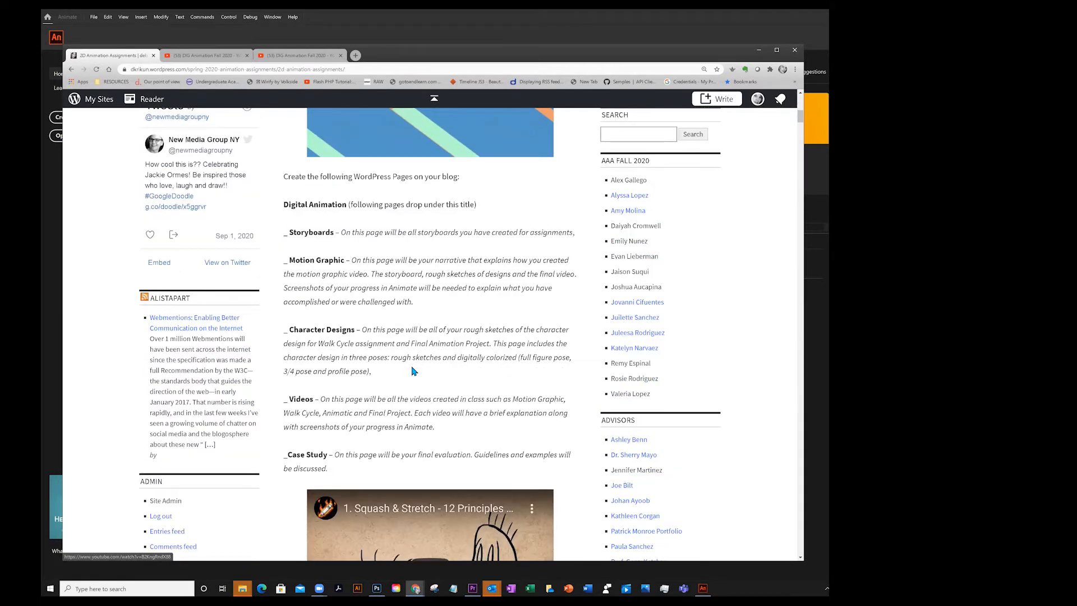
scroll(412, 370, down, 3)
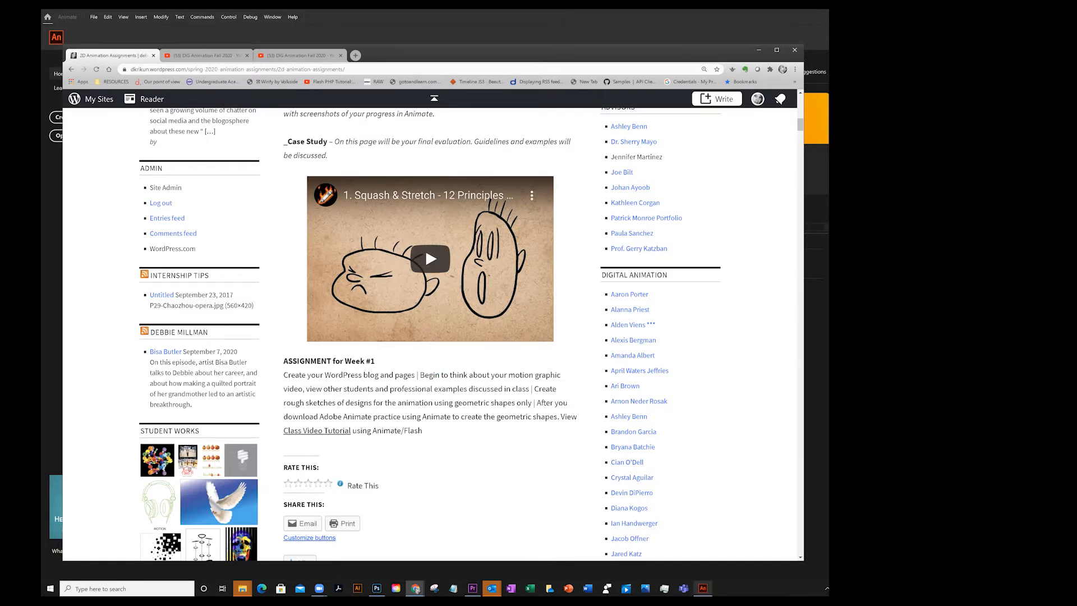
Switch to Animate and create a new HD 1280 x 720 document
click(703, 588)
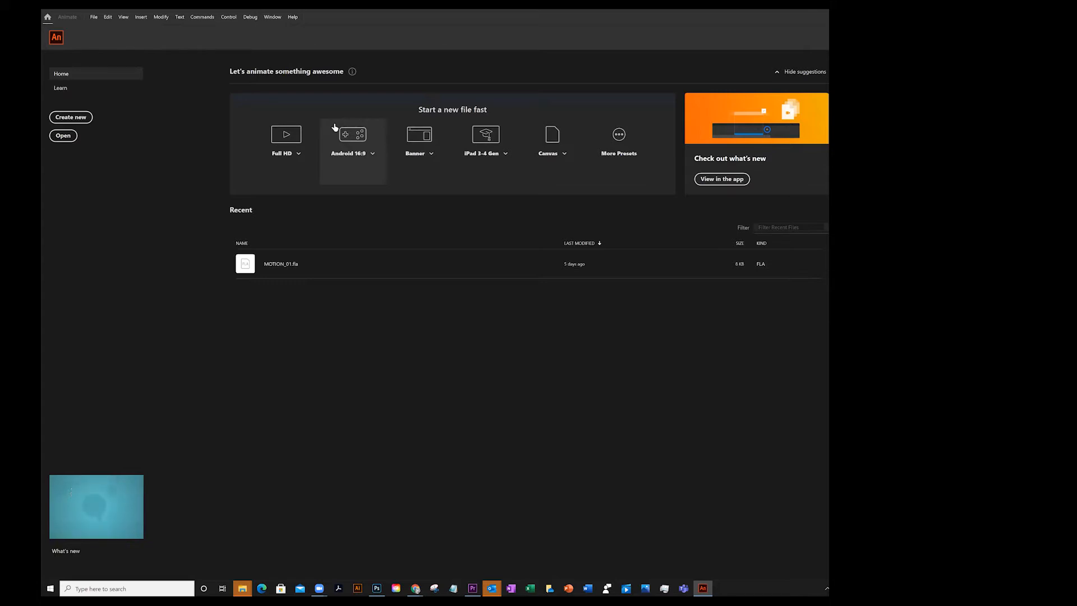
click(67, 118)
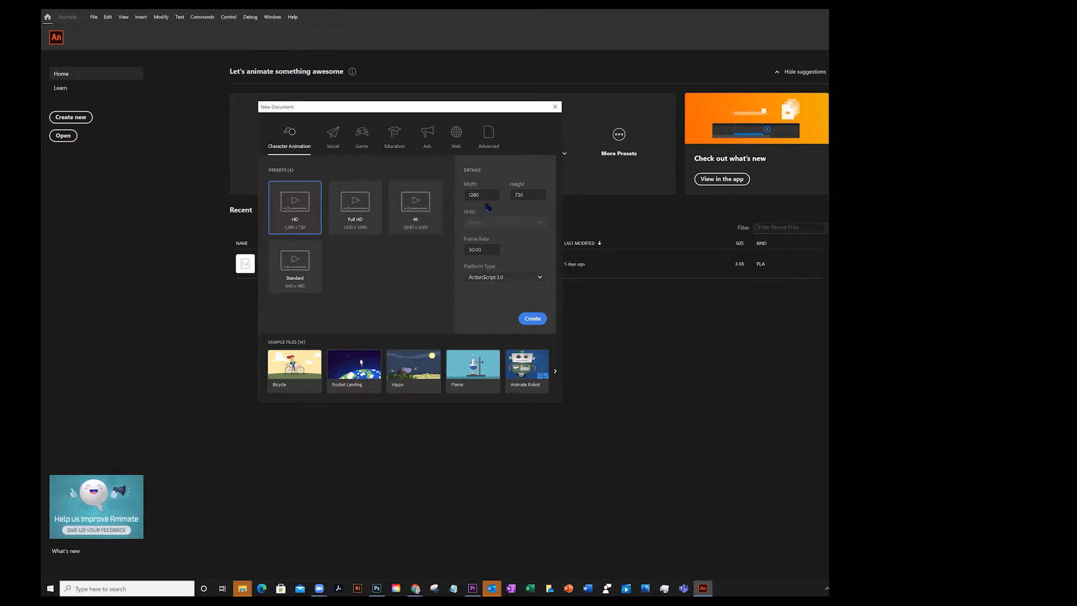
click(536, 322)
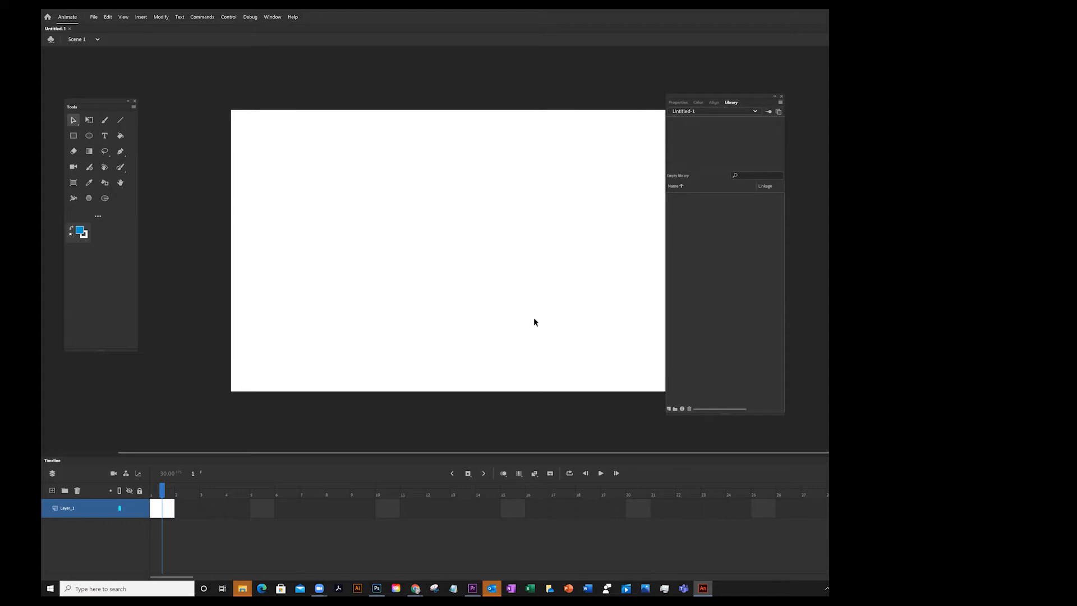
Arrange the Tools and Library panels closer around the stage
drag(86, 100, 197, 99)
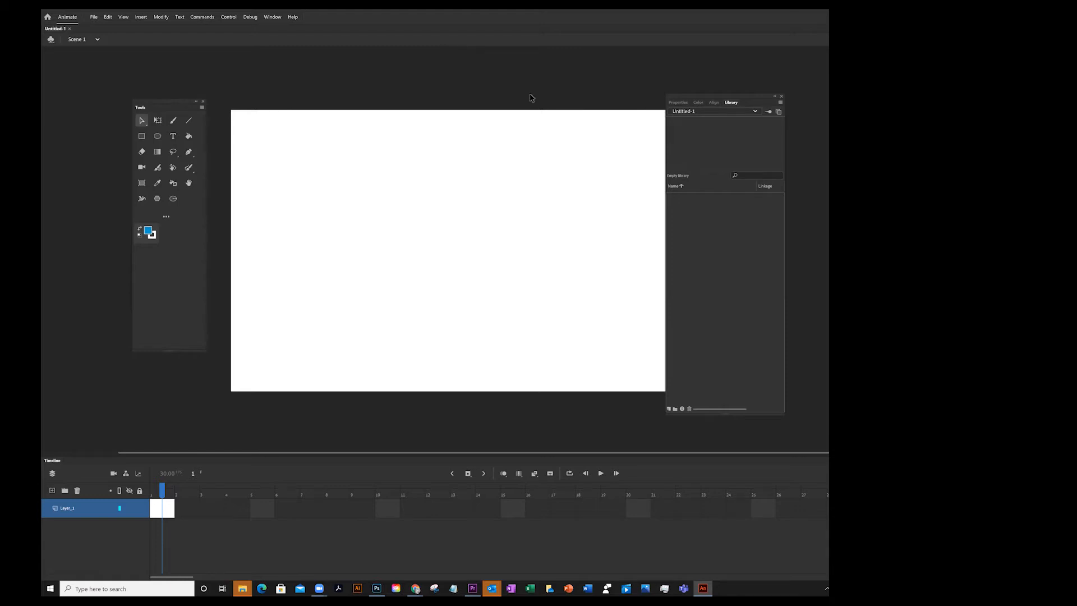
drag(689, 101, 709, 82)
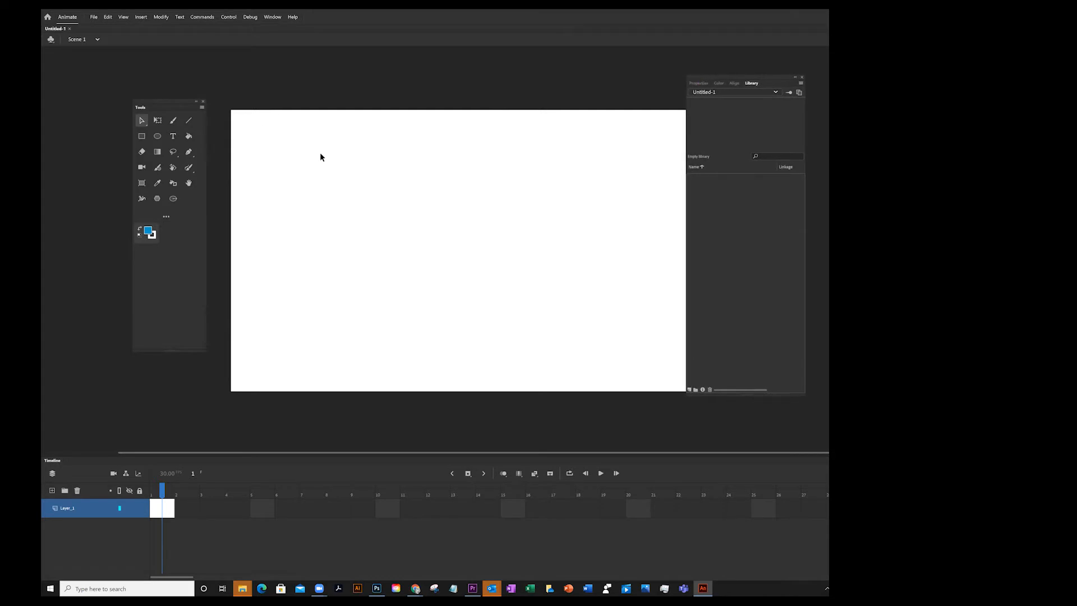
drag(163, 101, 123, 98)
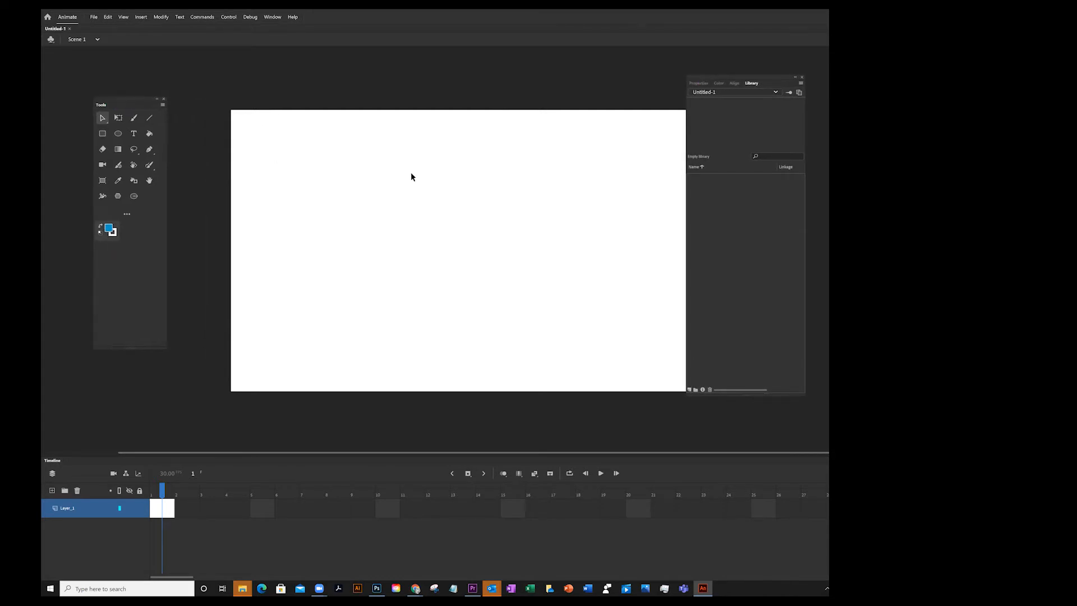
key(space)
drag(401, 191, 358, 170)
key(space)
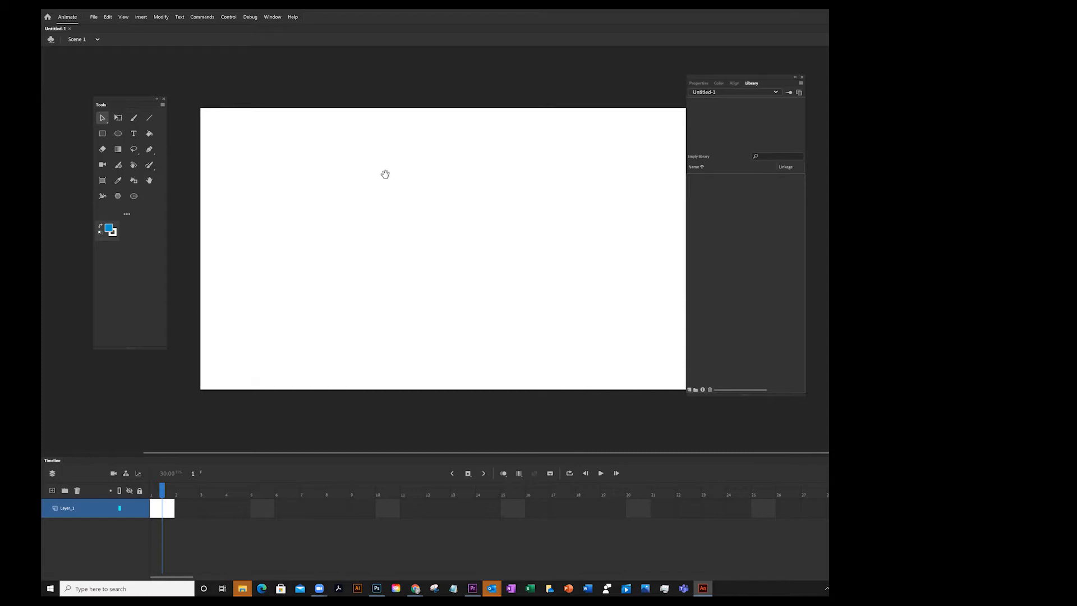
key(space)
key(space)
drag(363, 172, 359, 151)
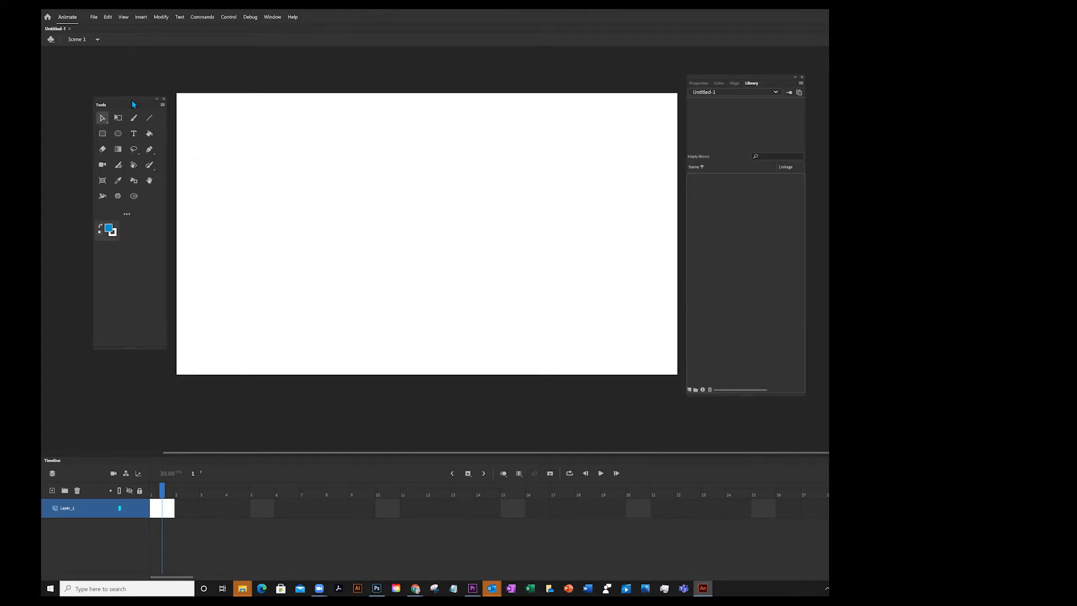
drag(131, 100, 112, 86)
drag(695, 78, 703, 80)
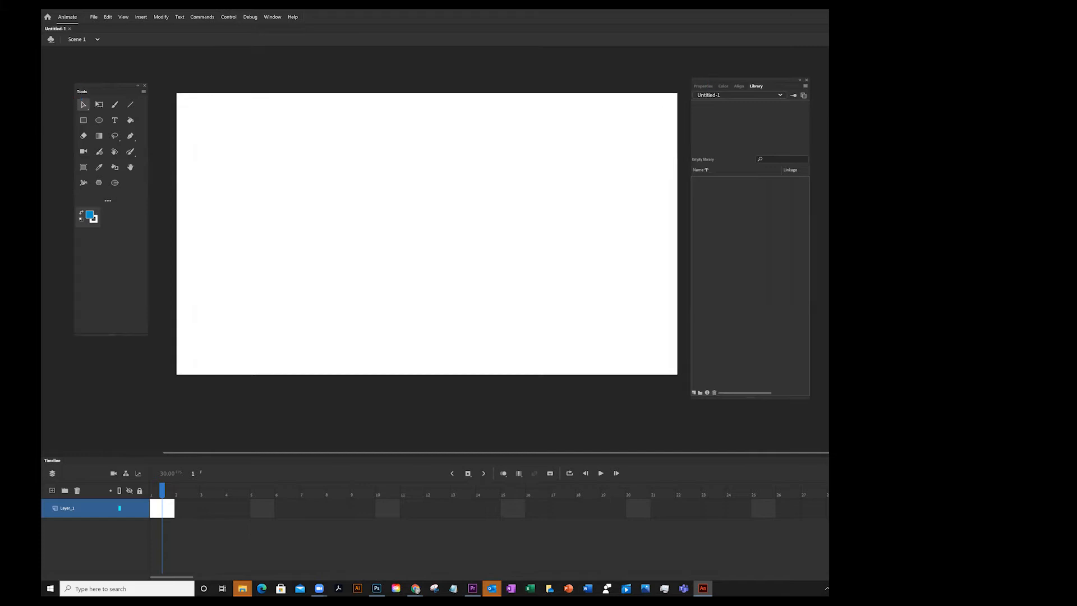
Switch between the Properties and Library panels, ending on the document properties
click(704, 86)
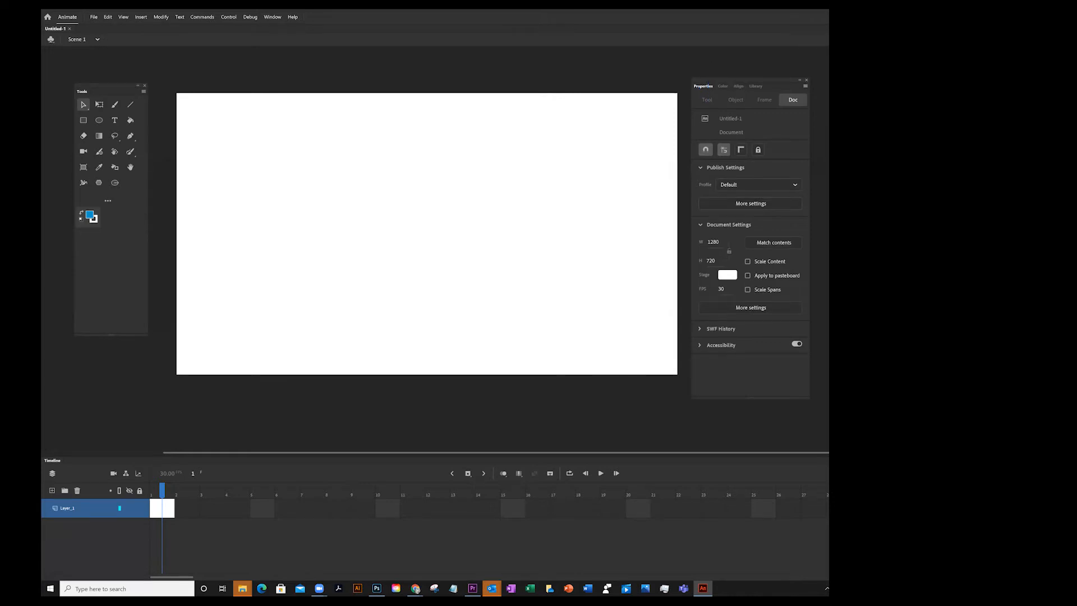
click(755, 86)
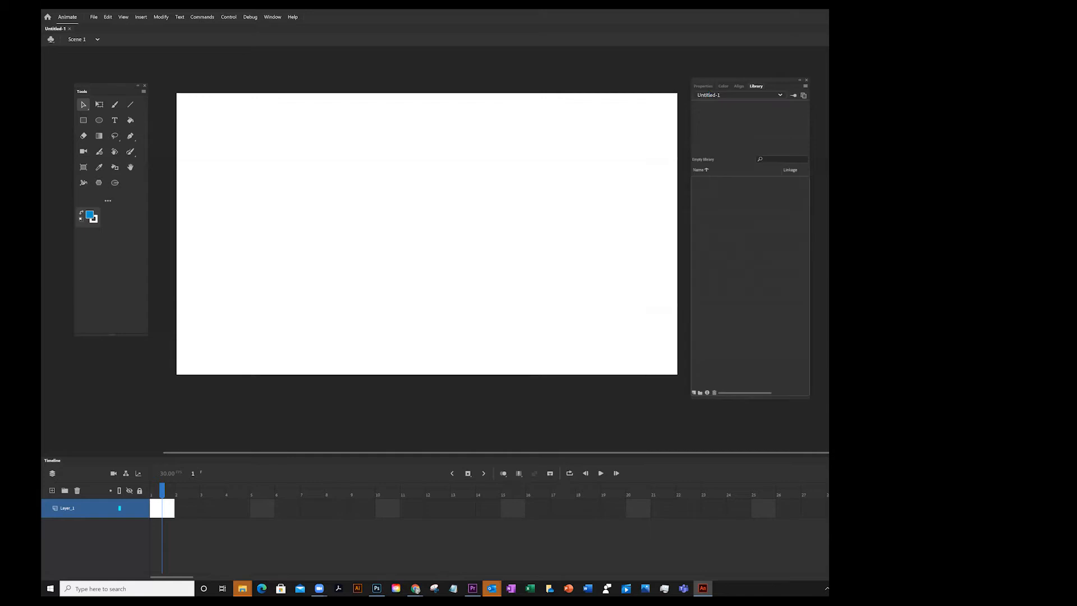
click(701, 86)
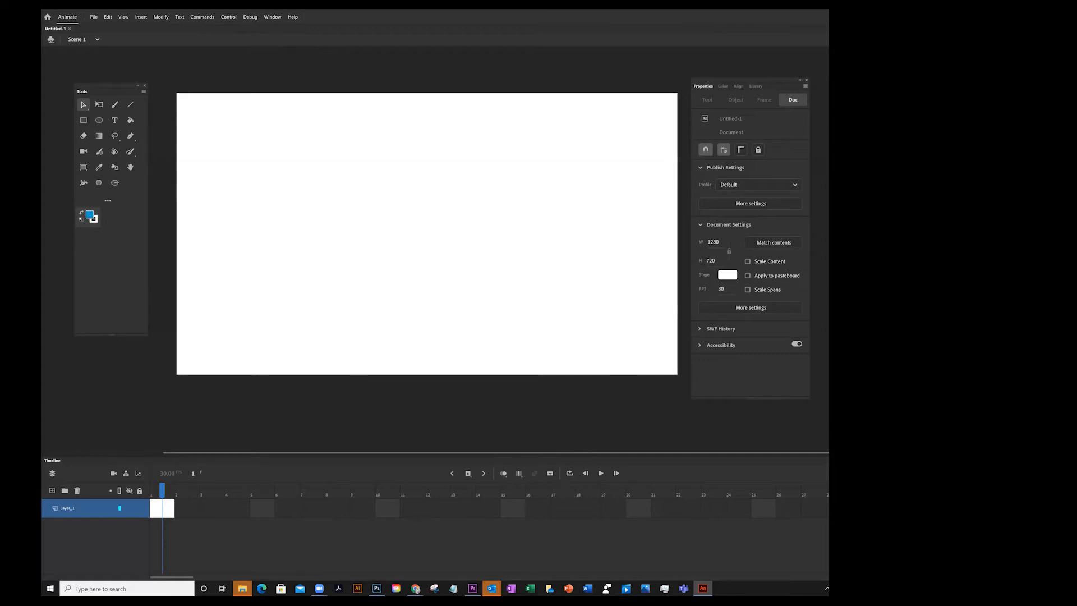
click(897, 13)
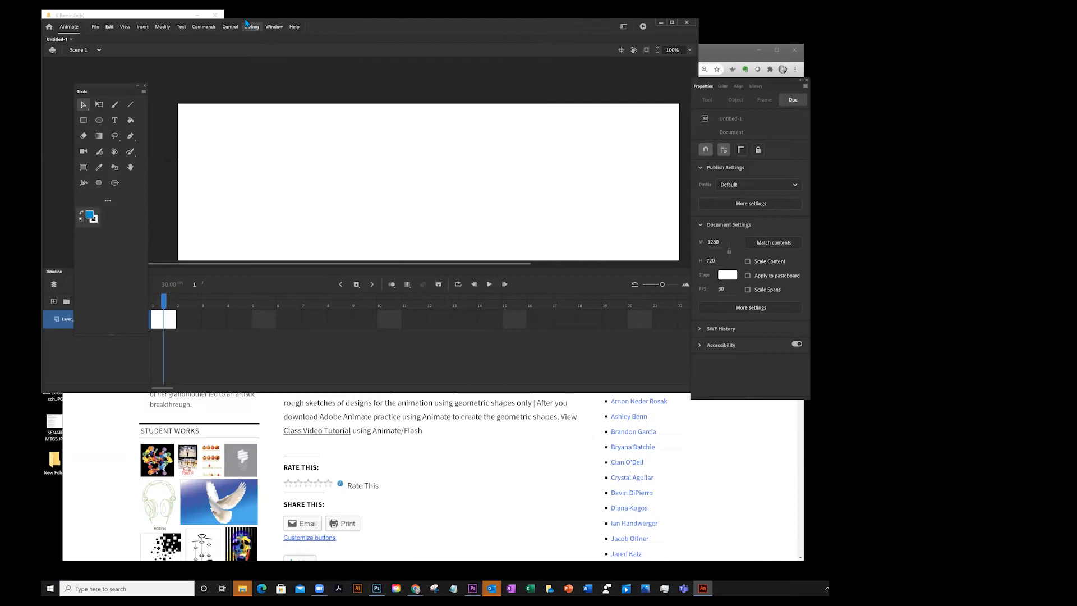
drag(248, 23, 253, 44)
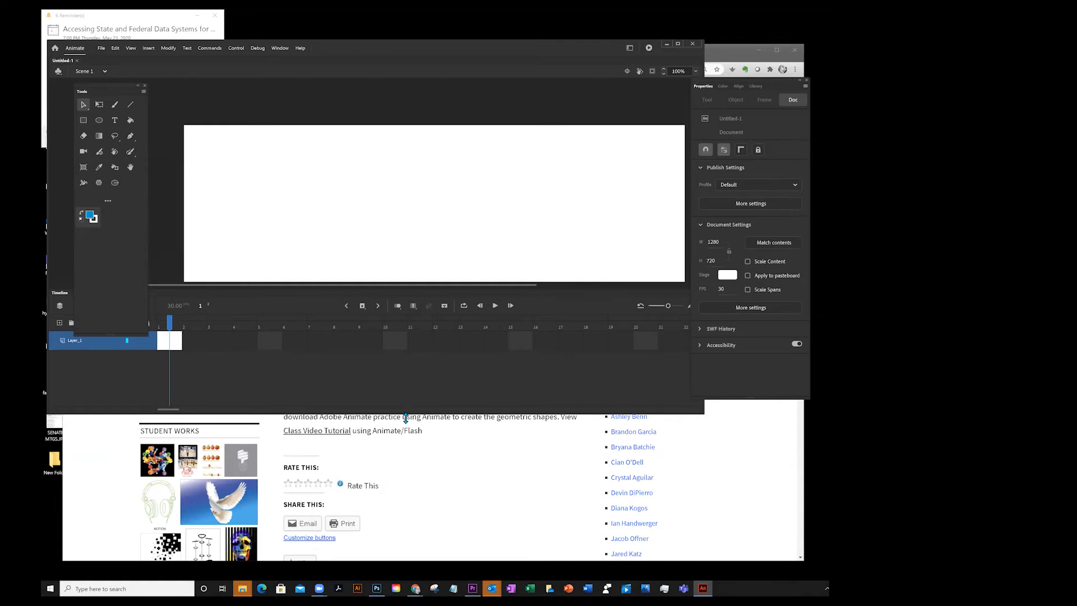
drag(405, 418, 405, 517)
click(684, 40)
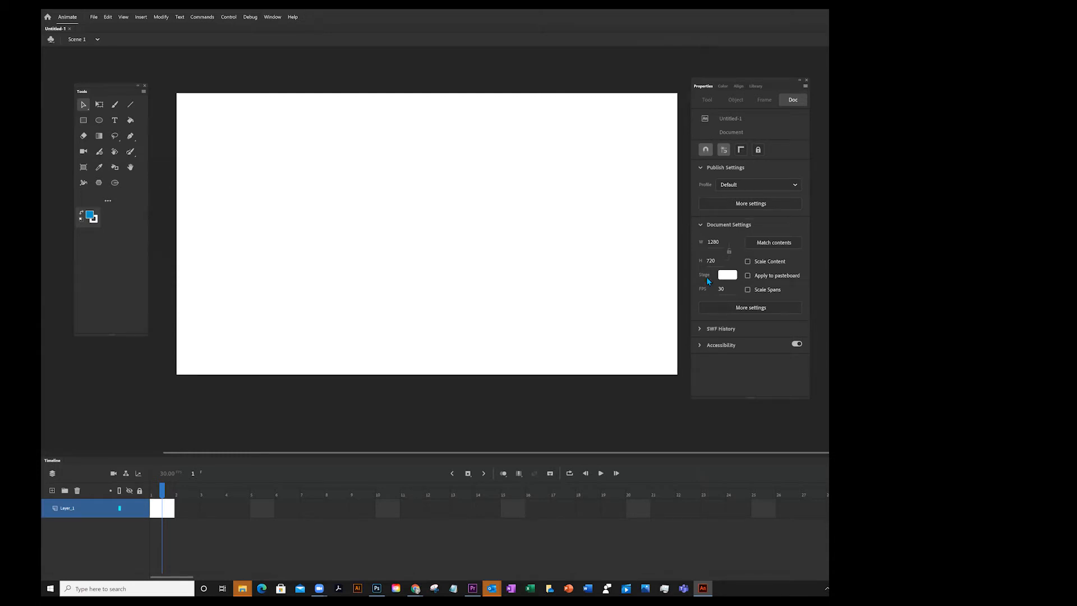
drag(716, 81, 713, 78)
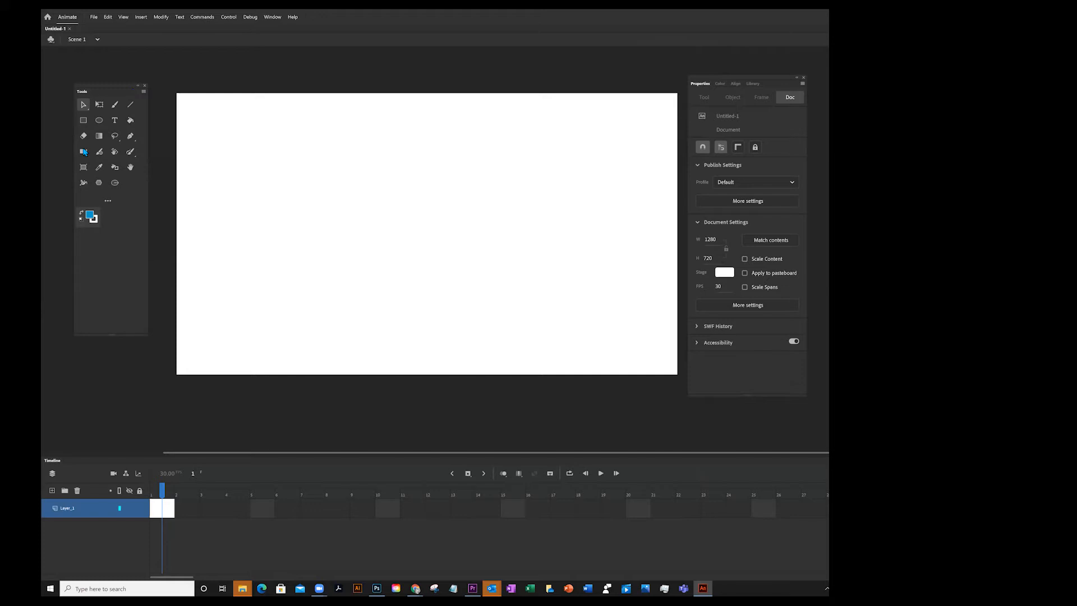
click(109, 203)
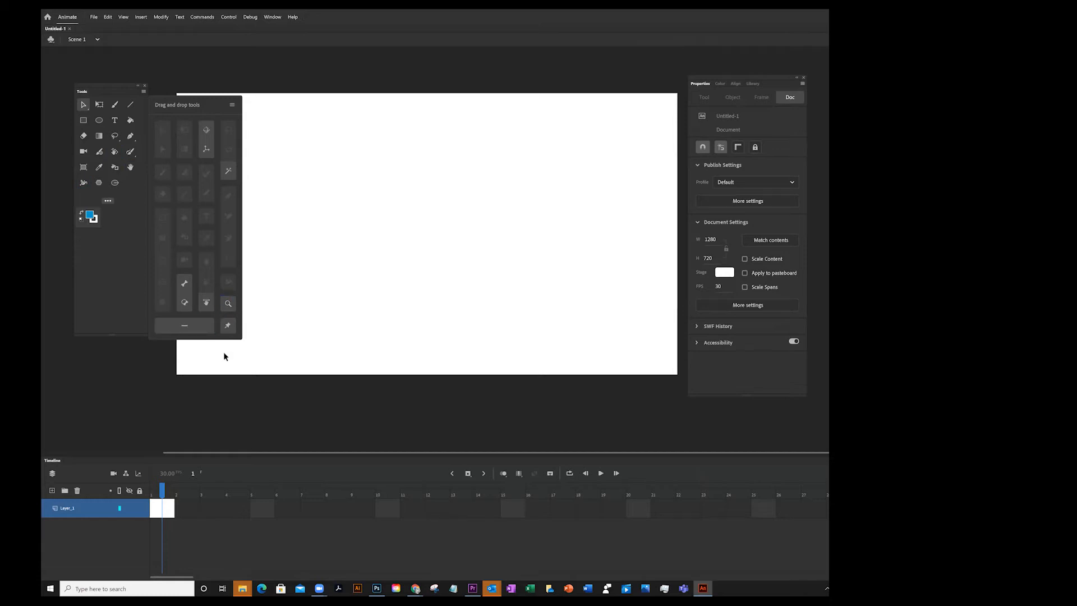
click(218, 80)
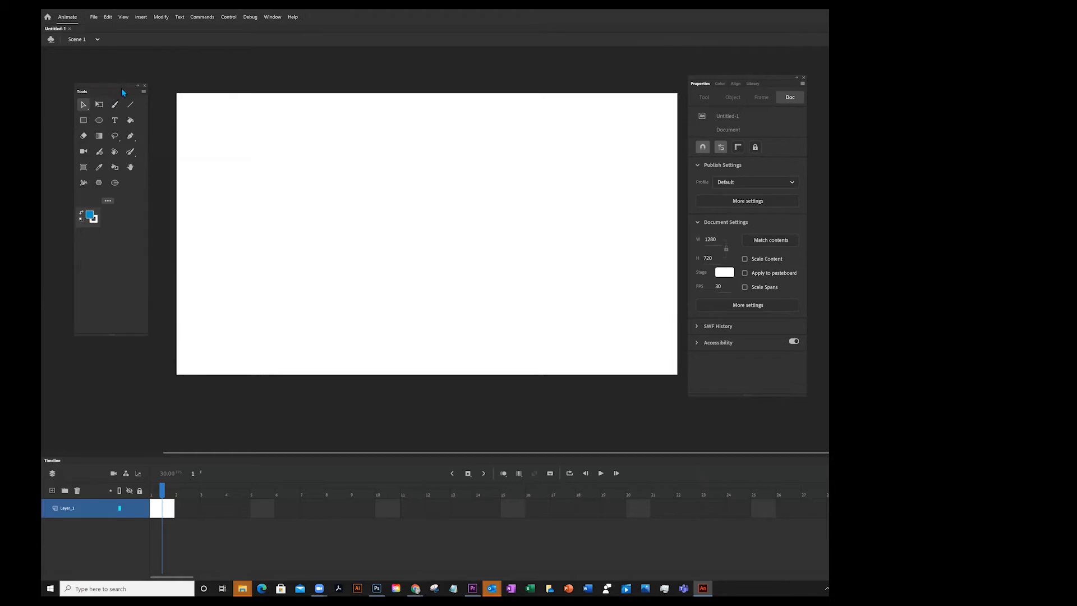
mouse_move(748, 396)
mouse_down()
mouse_move(748, 451)
mouse_move(748, 145)
mouse_move(748, 429)
mouse_move(748, 399)
mouse_up()
Save the document as motion_01 in the DIG ANIM FALL 20 folder
click(93, 18)
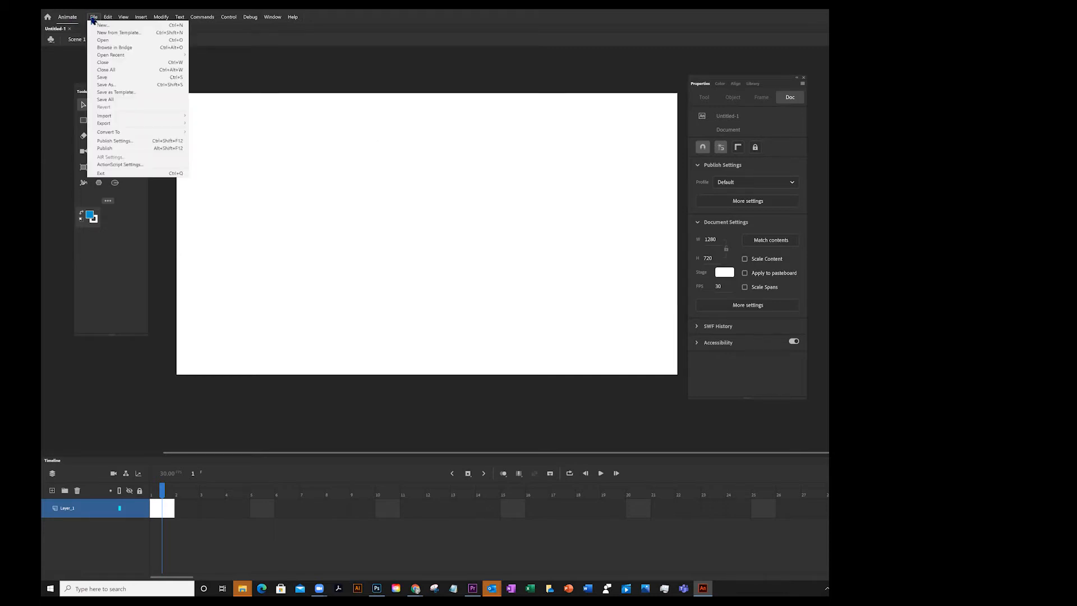
click(106, 85)
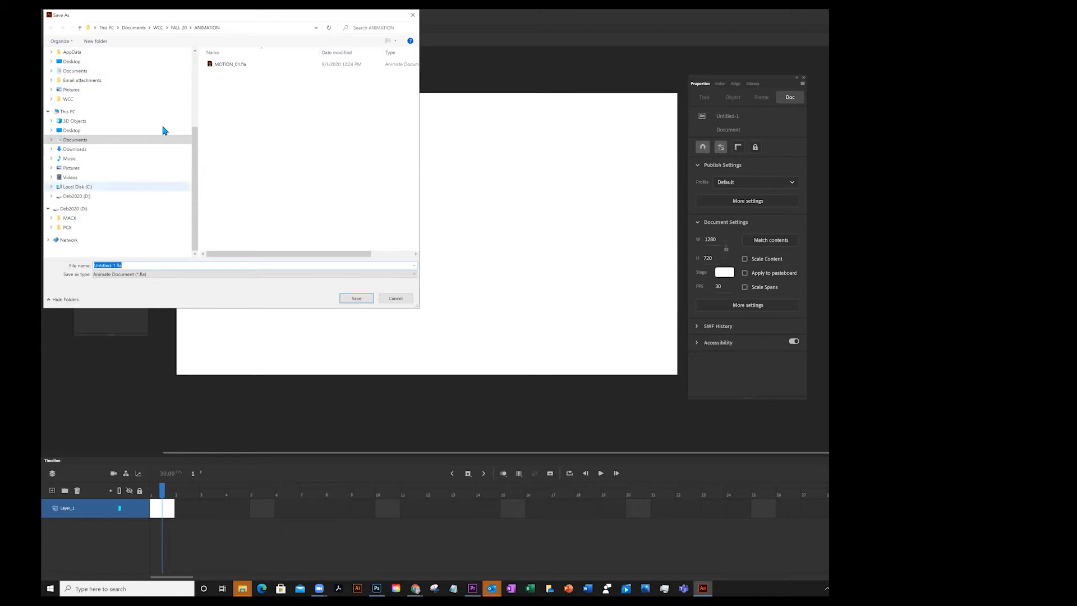
scroll(196, 143, up, 5)
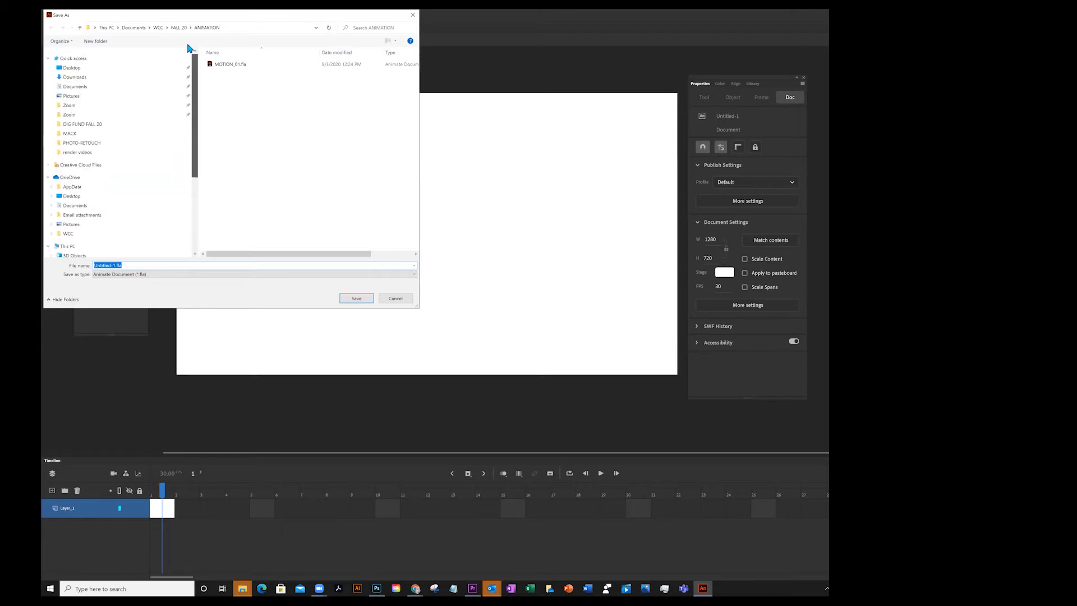
click(89, 129)
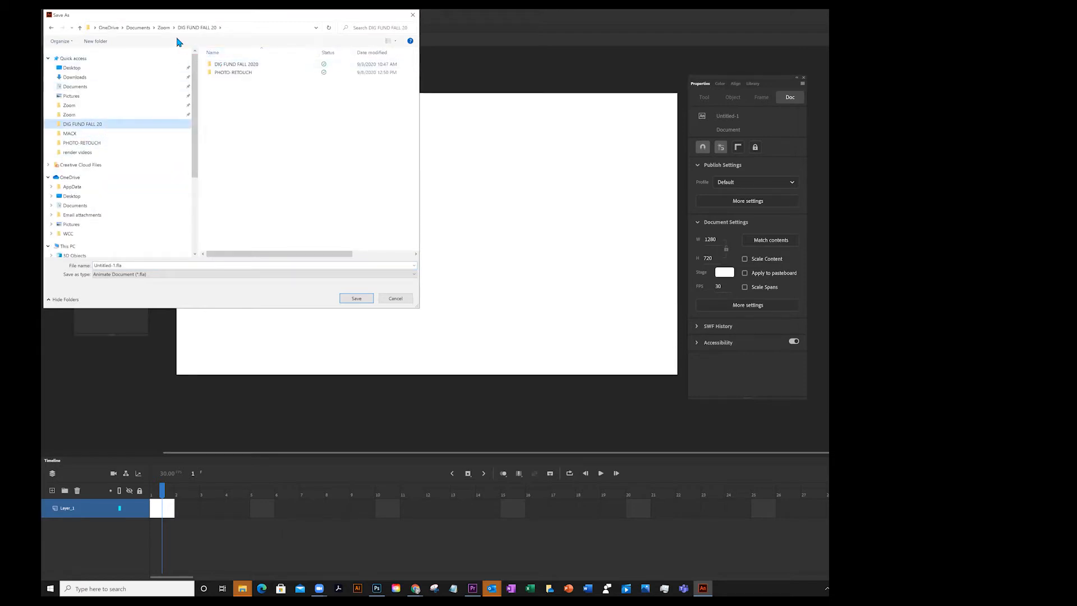
click(164, 28)
double_click(237, 75)
click(137, 264)
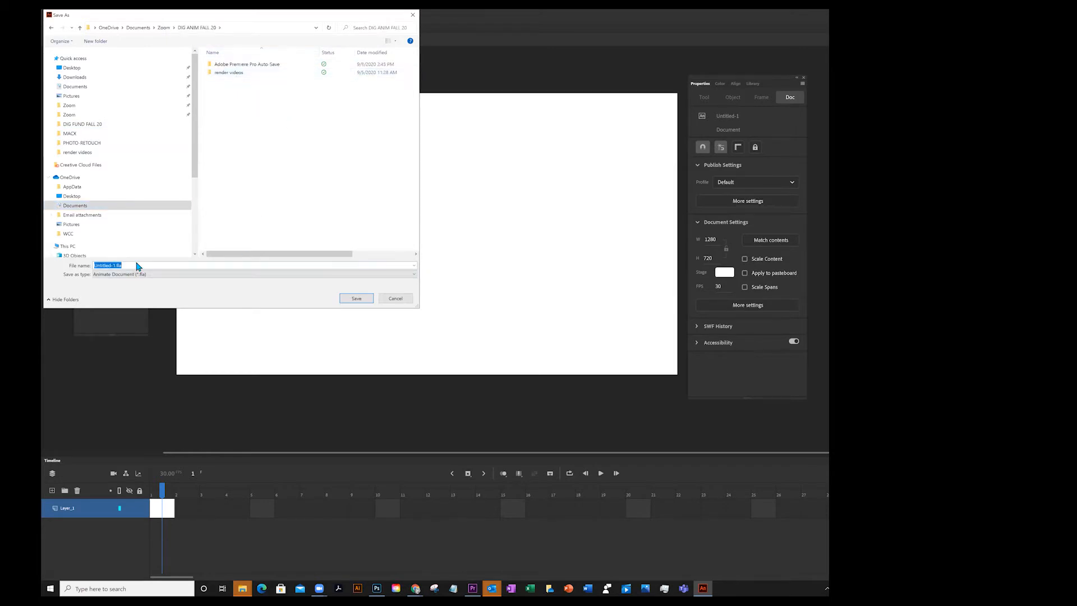
click(138, 266)
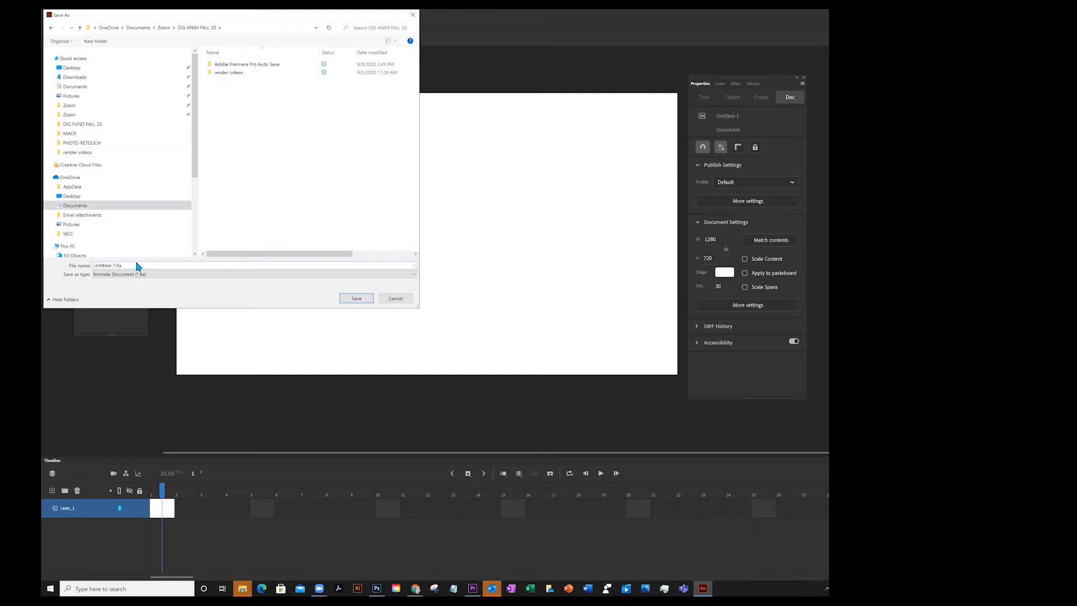
key(BackSpace)
key(BackSpace)
key(BackSpace)
key(BackSpace)
key(BackSpace)
key(BackSpace)
key(BackSpace)
key(BackSpace)
key(BackSpace)
text(motion_01)
click(359, 298)
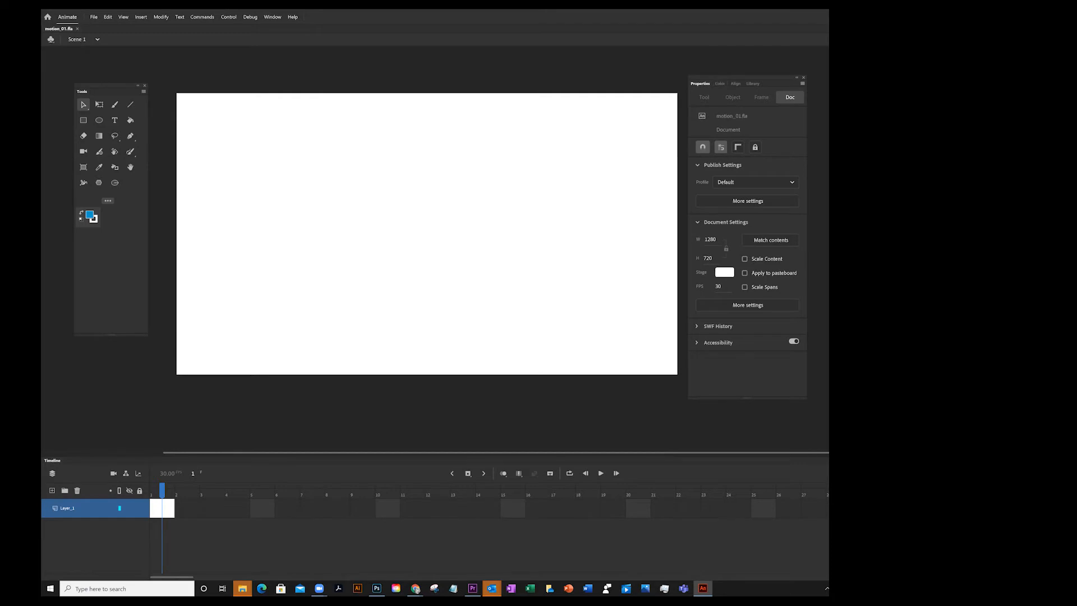
Switch to the Library panel, enlarge the timeline area and move the Tools panel slightly onto the workspace
click(753, 83)
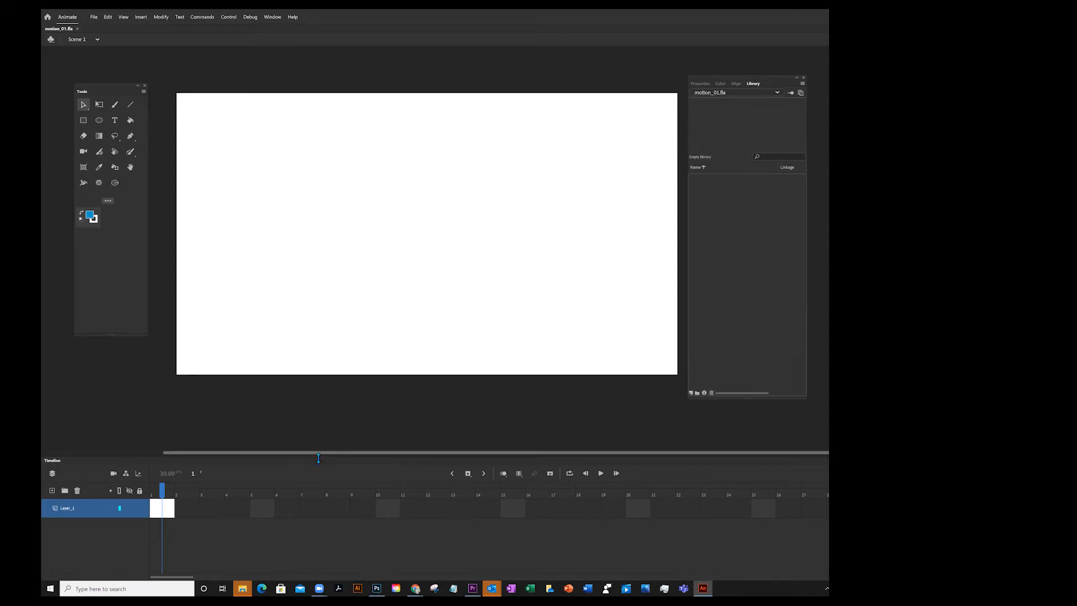
drag(312, 459, 344, 401)
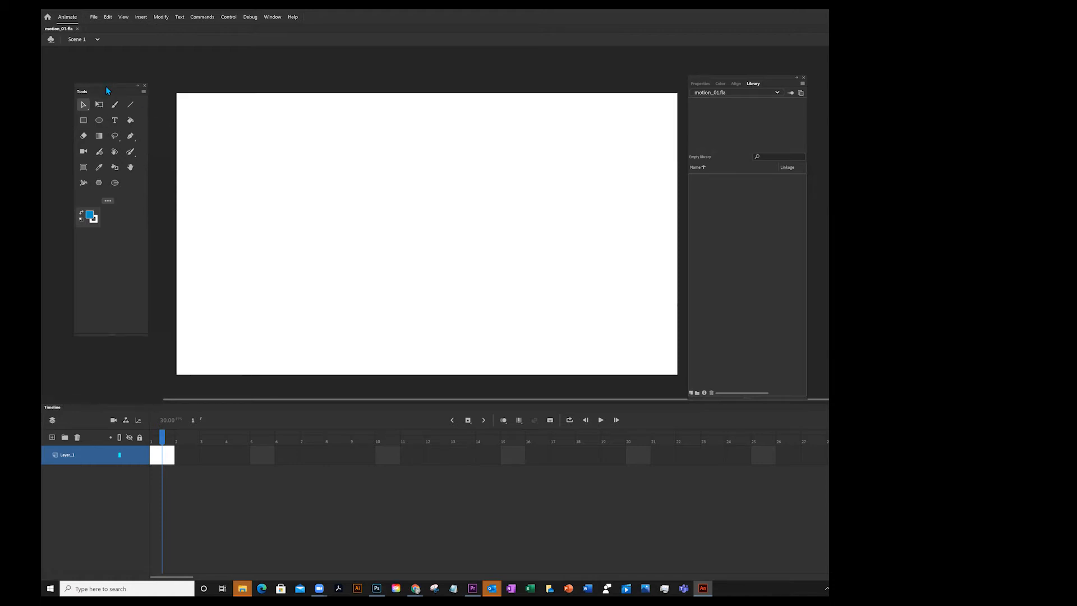
drag(106, 88, 127, 103)
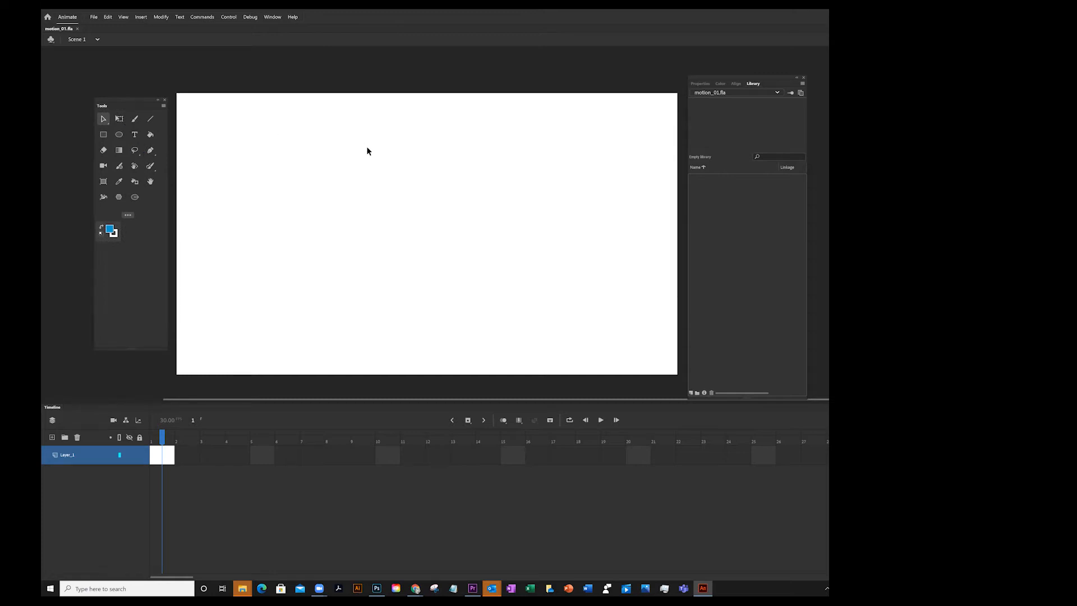
Try drawing a rectangle on the stage with the Rectangle tool, undoing each attempt
click(105, 136)
click(699, 84)
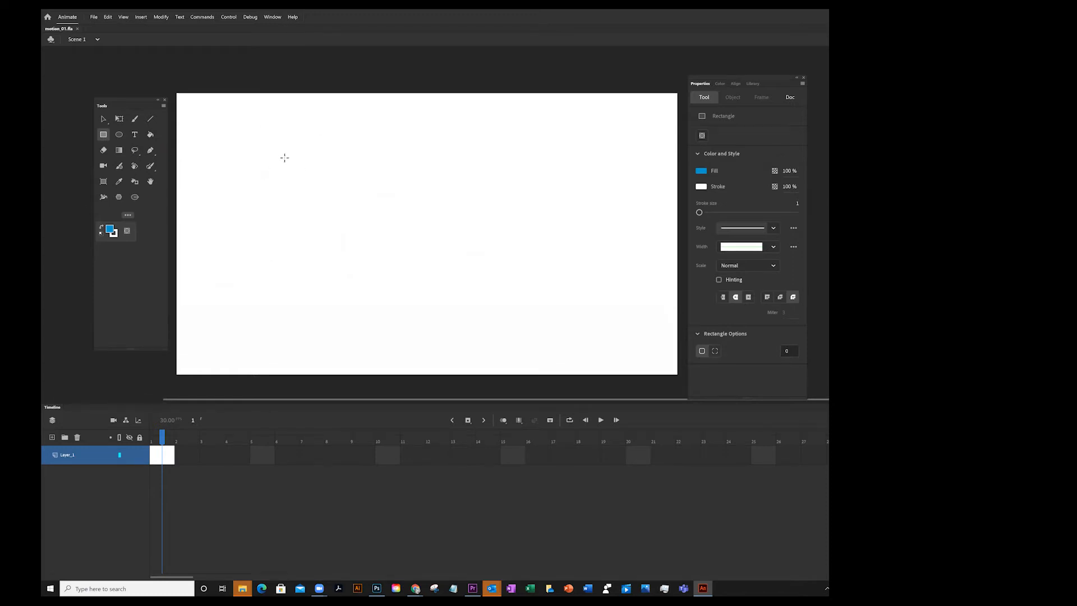
mouse_move(296, 271)
mouse_down()
mouse_move(368, 308)
mouse_move(354, 336)
mouse_move(414, 348)
mouse_move(340, 349)
mouse_move(446, 351)
mouse_move(341, 352)
mouse_move(417, 345)
mouse_up()
key(ctrl+z)
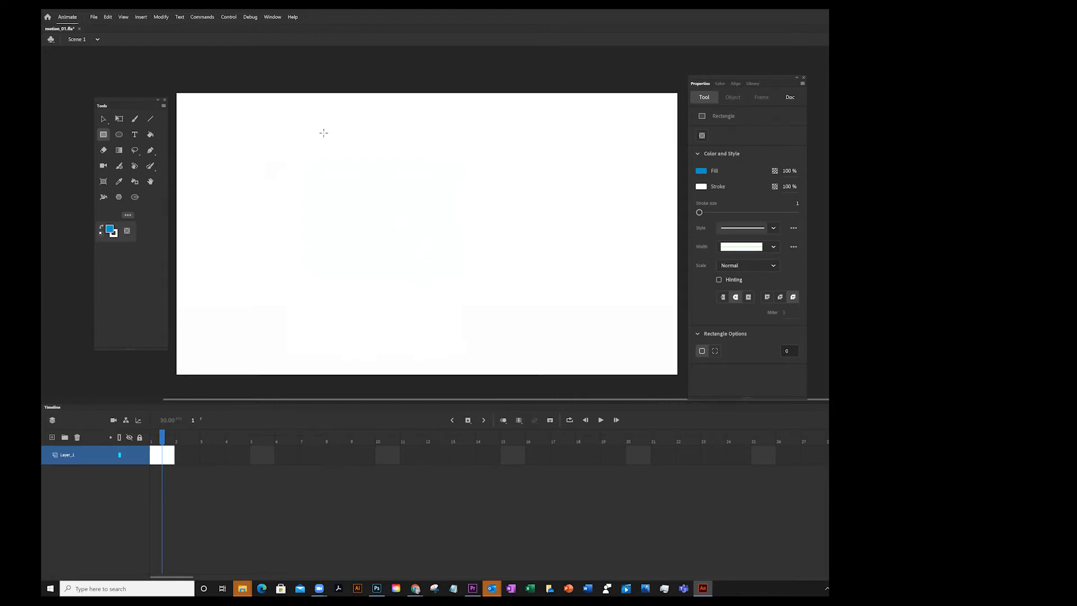
mouse_move(291, 137)
mouse_down()
mouse_move(305, 247)
mouse_move(247, 183)
mouse_move(357, 287)
mouse_up()
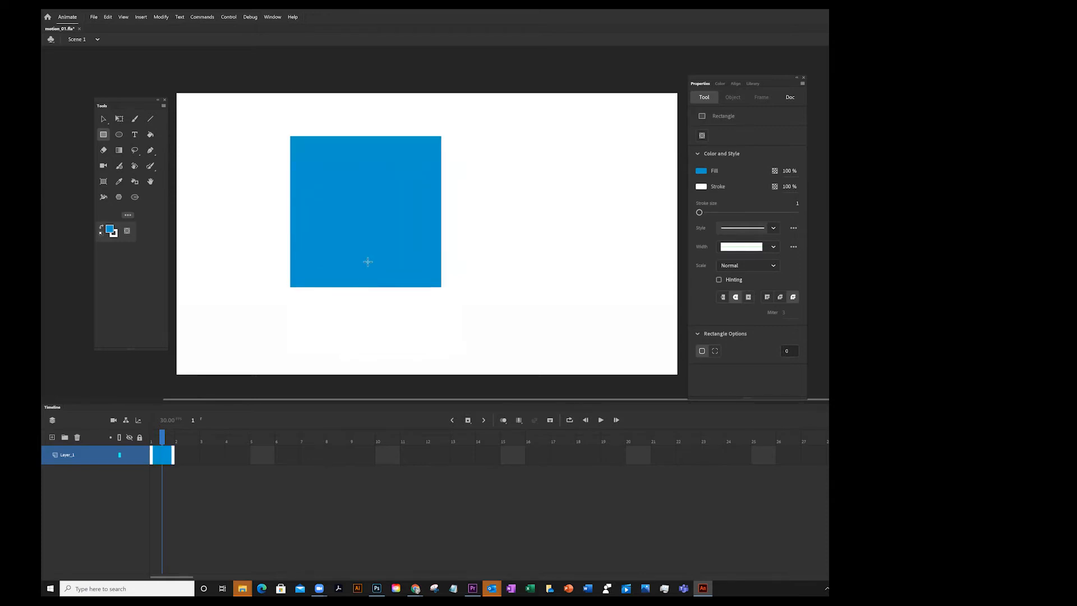
key(ctrl+z)
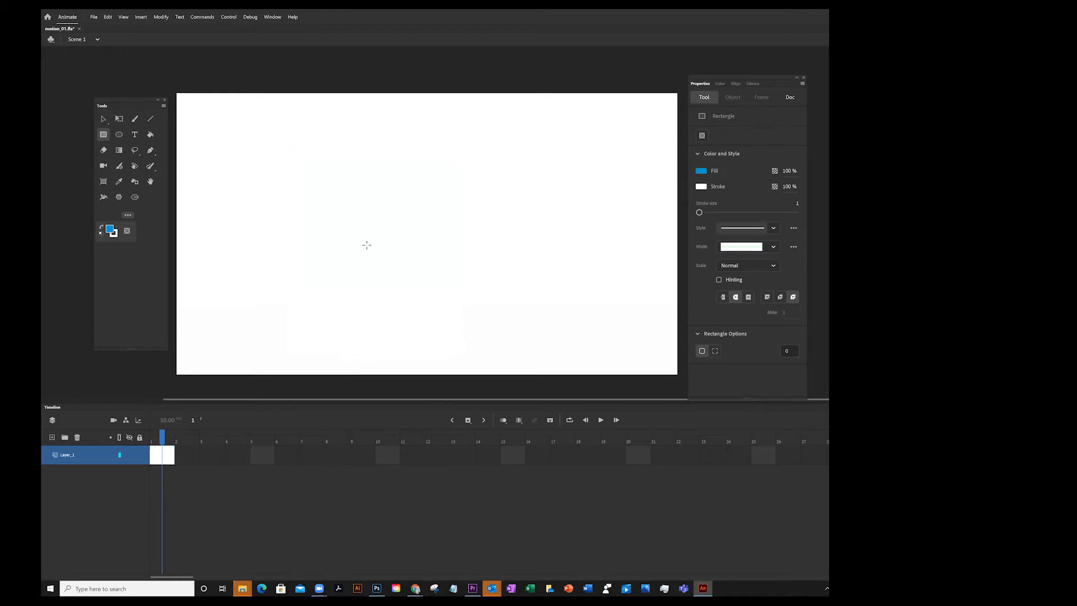
Draw a blue circle about 289 px wide in the upper-left area of the stage with the Oval tool
click(119, 136)
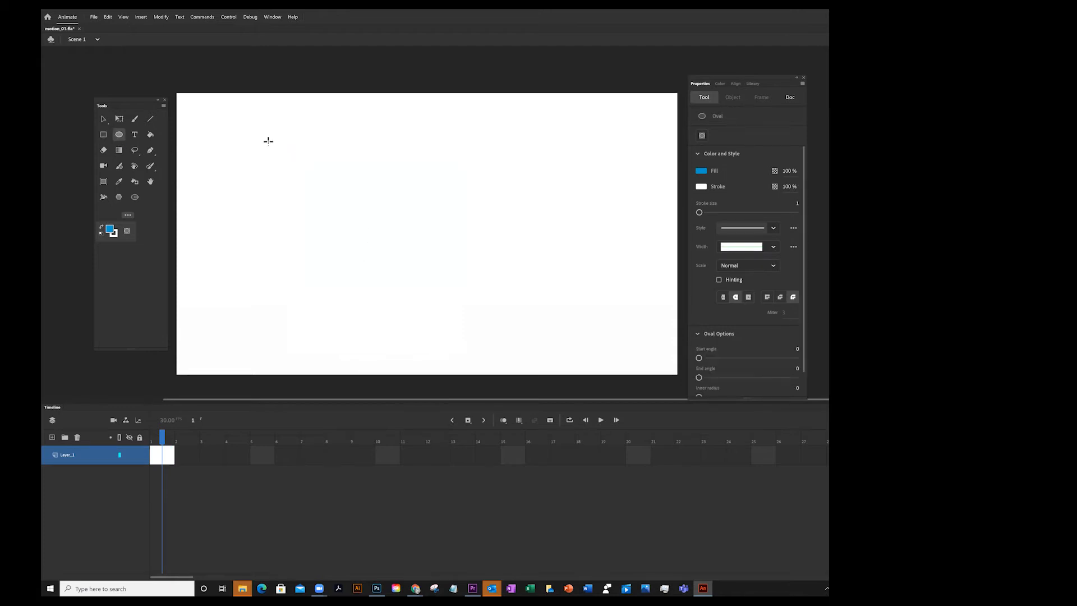
mouse_move(275, 133)
mouse_down()
mouse_move(326, 313)
mouse_move(356, 334)
mouse_move(339, 336)
mouse_up()
key(ctrl+z)
drag(271, 138, 292, 250)
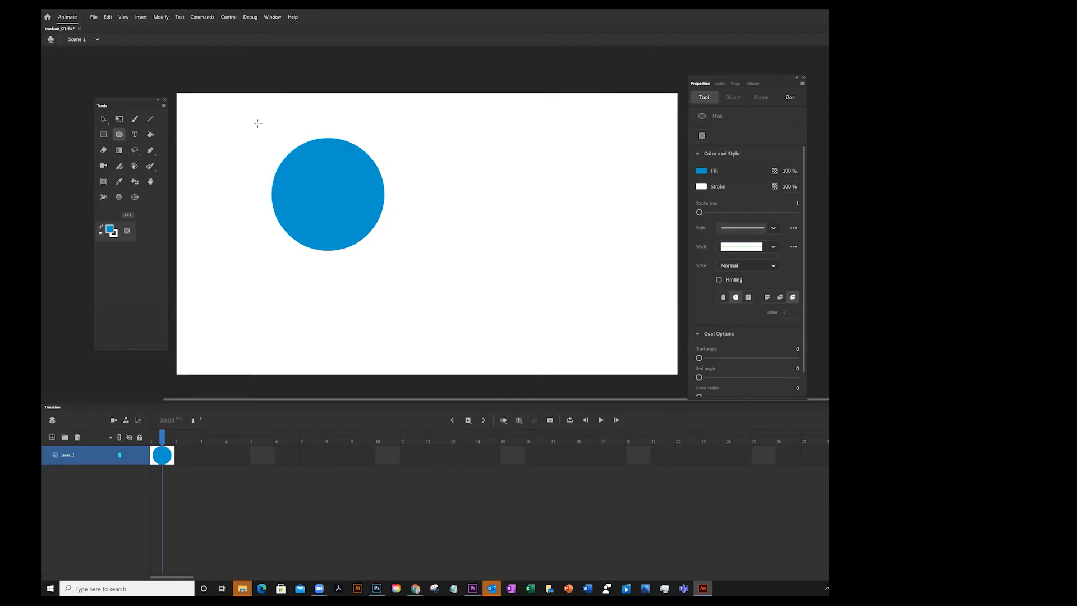
Select the whole circle with the Selection tool and set its stroke size to 16
click(103, 119)
click(104, 120)
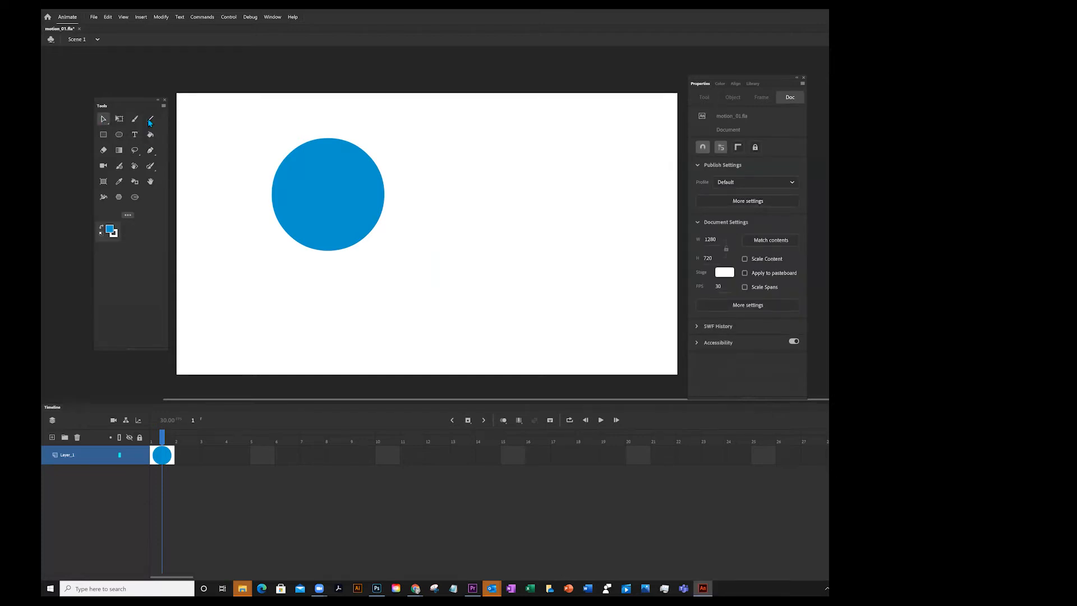
click(104, 120)
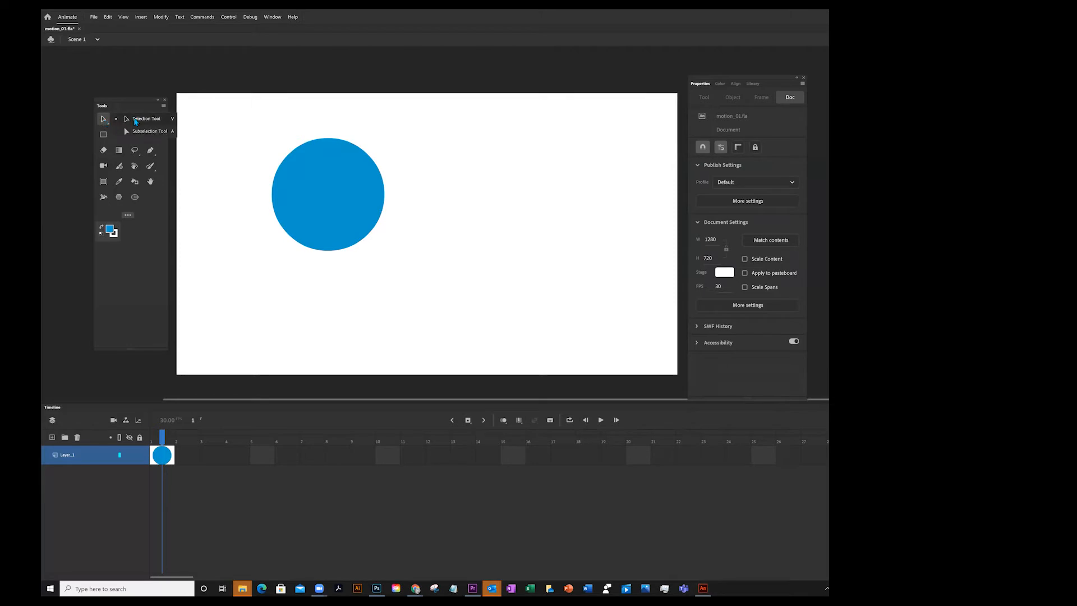
click(135, 119)
click(104, 119)
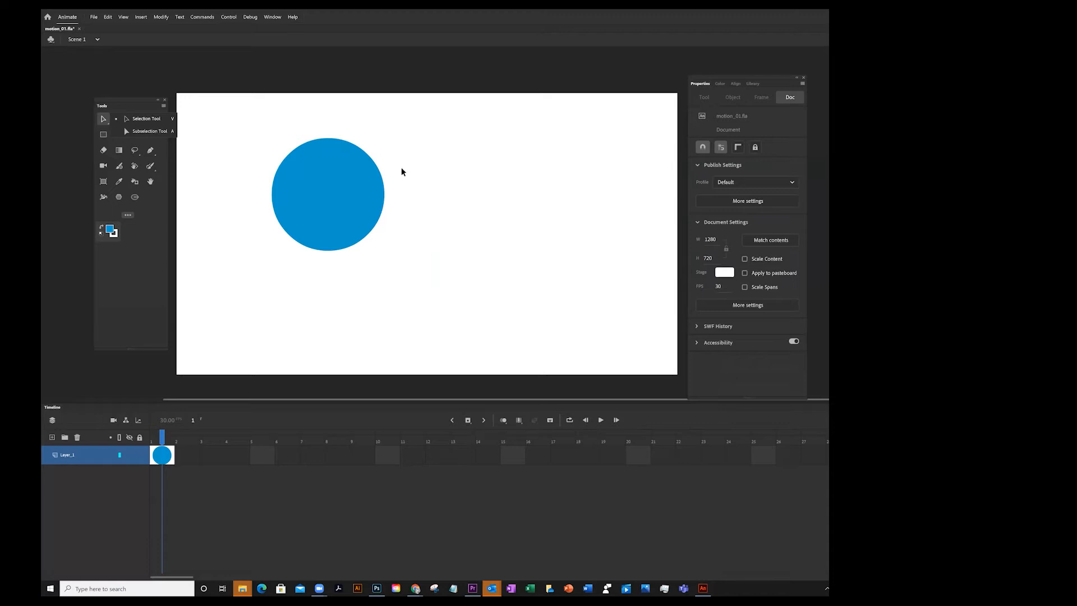
click(339, 177)
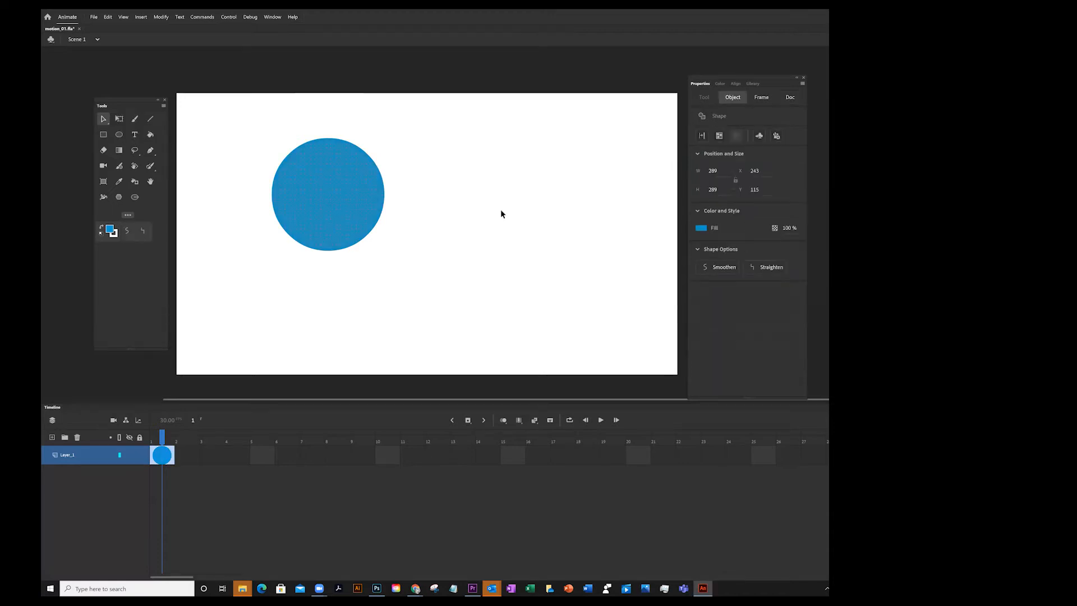
click(443, 194)
mouse_move(248, 118)
mouse_down()
mouse_move(330, 271)
mouse_move(410, 298)
mouse_up()
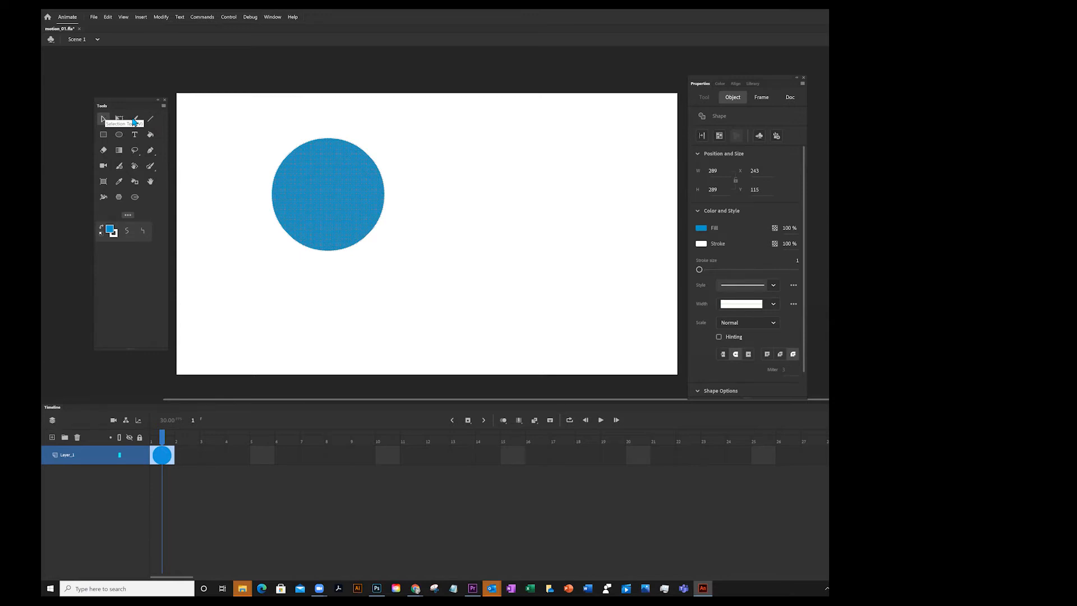
drag(702, 271, 711, 273)
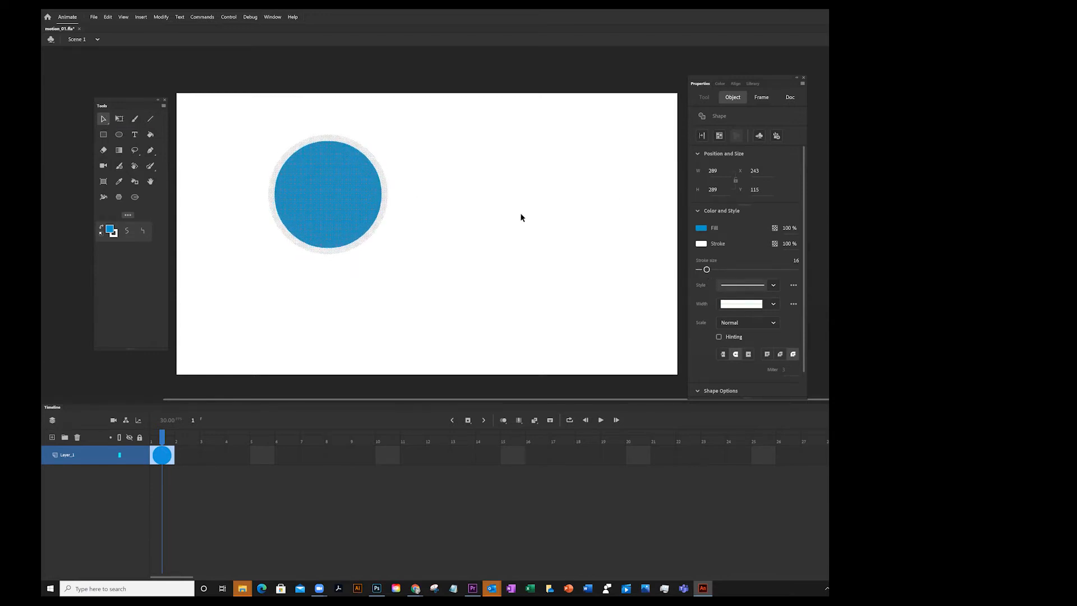
Set the circle's stroke colour to red from the swatches
click(701, 244)
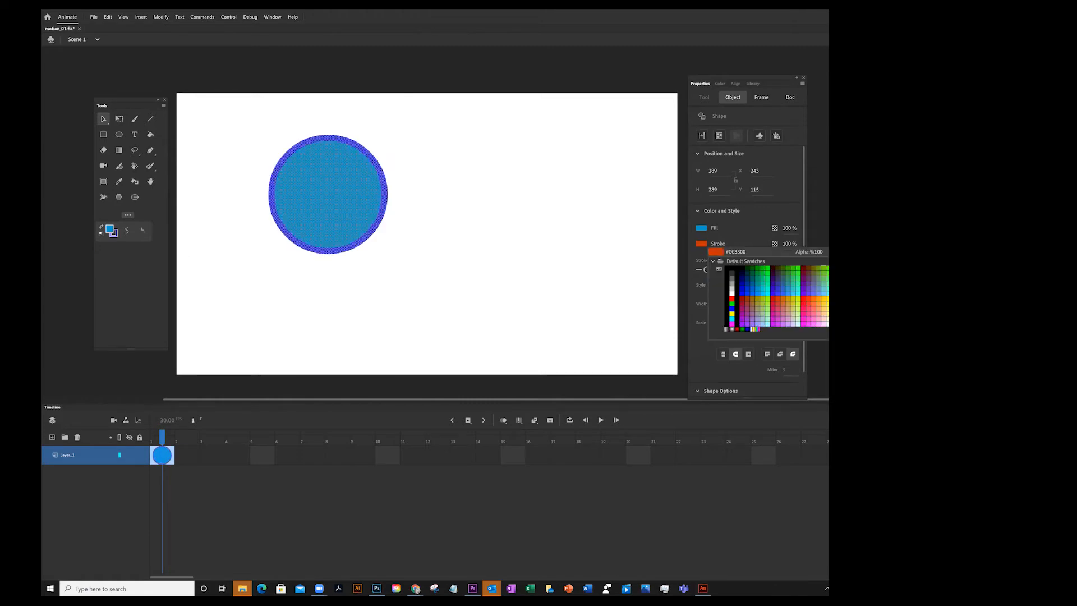
click(732, 299)
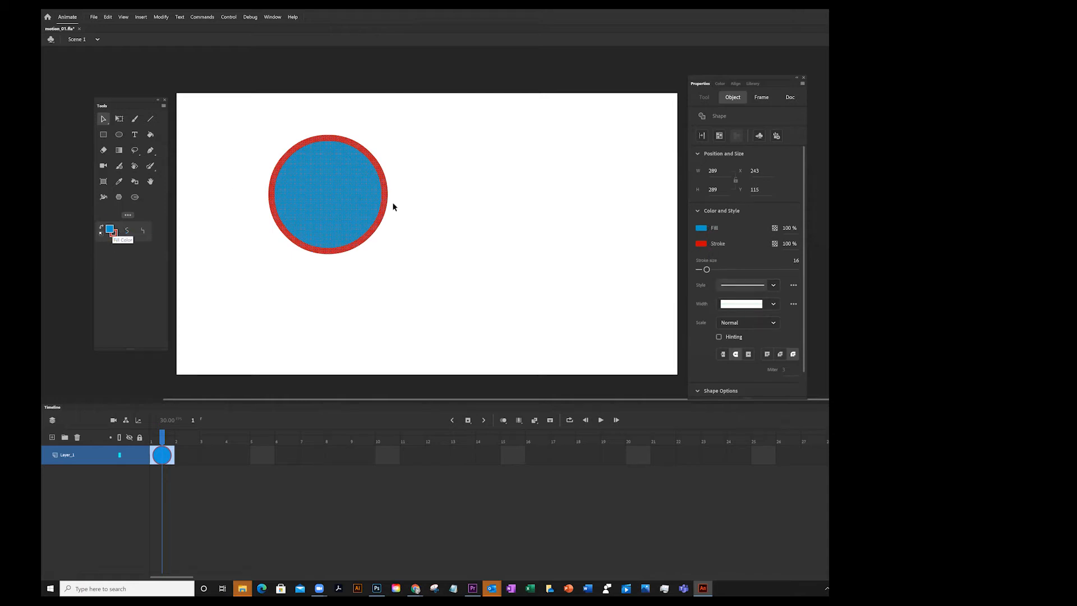
click(393, 154)
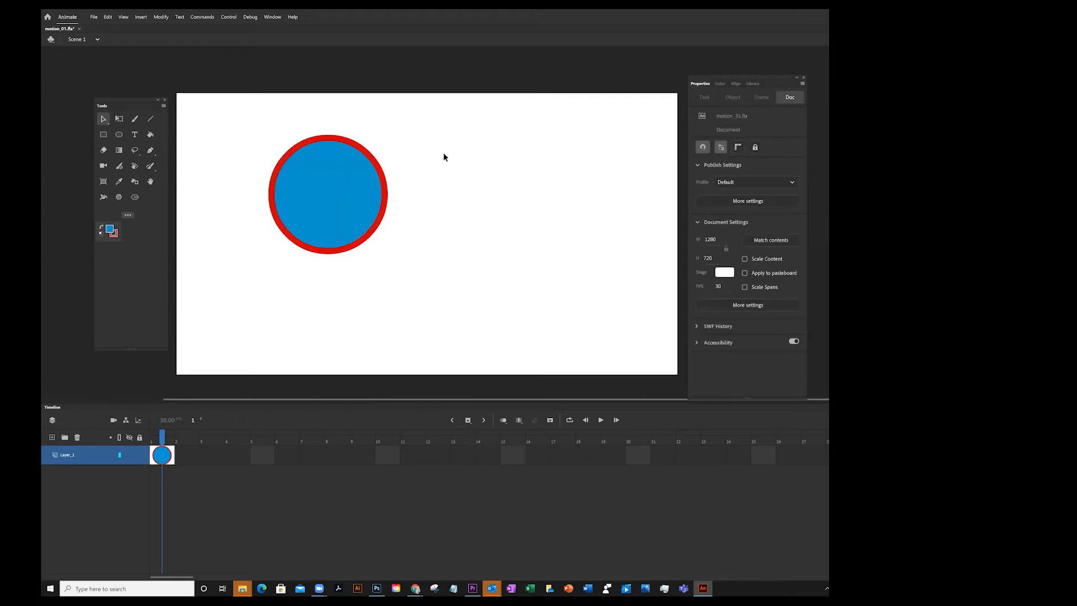
Drag the circle's fill away from its stroke and undo the move
click(331, 196)
drag(330, 186, 490, 191)
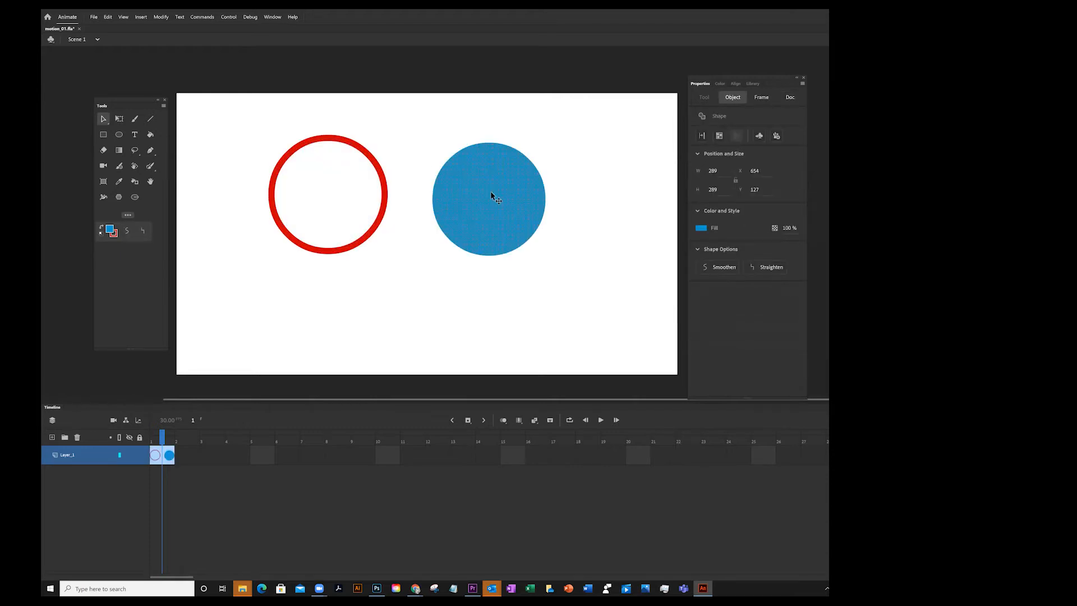
key(ctrl+z)
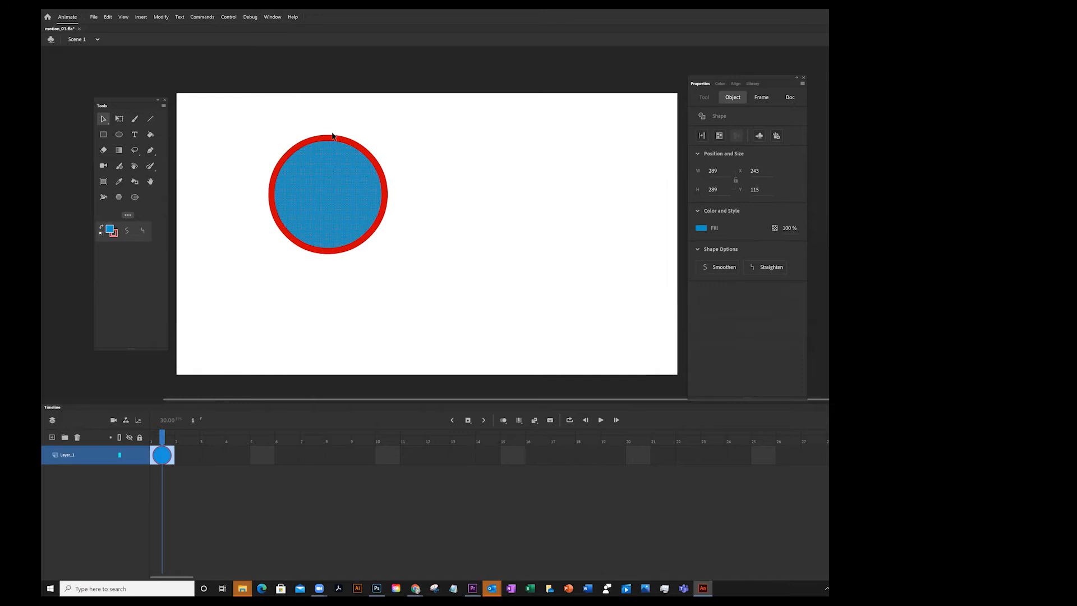
Select the whole circle and move it slightly left and down, to about X 232, Y 140
mouse_move(243, 158)
mouse_down()
mouse_move(341, 251)
mouse_move(418, 279)
mouse_up()
mouse_move(310, 178)
mouse_down()
mouse_move(423, 202)
mouse_move(348, 178)
mouse_move(414, 261)
mouse_move(503, 202)
mouse_move(390, 166)
mouse_move(368, 204)
mouse_move(353, 184)
mouse_move(308, 188)
mouse_move(284, 173)
mouse_up()
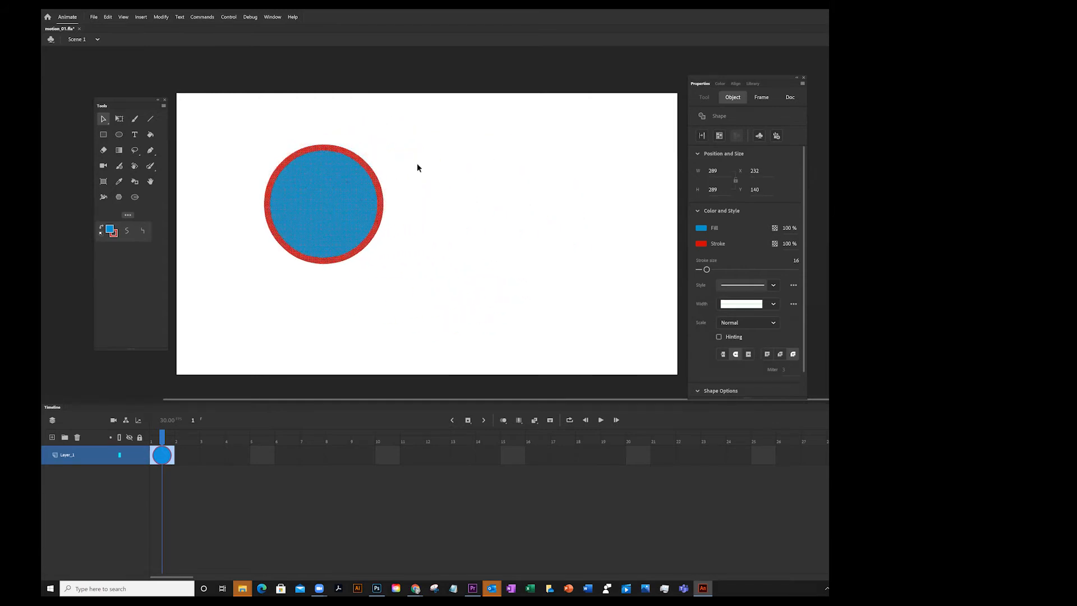
click(436, 141)
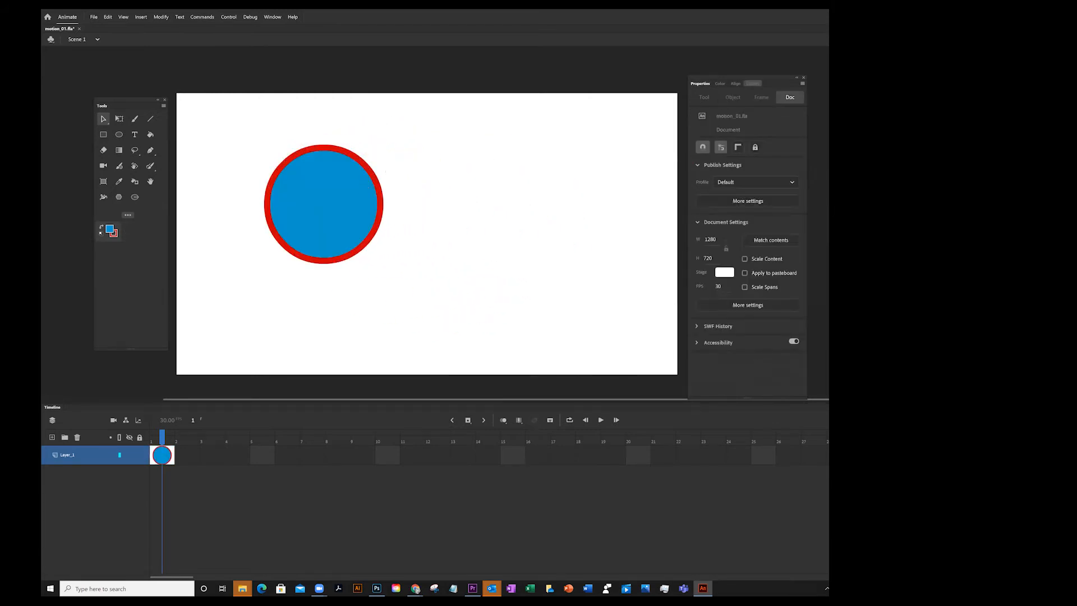
Select the whole circle and convert it to a Graphic symbol named circle blue
click(753, 83)
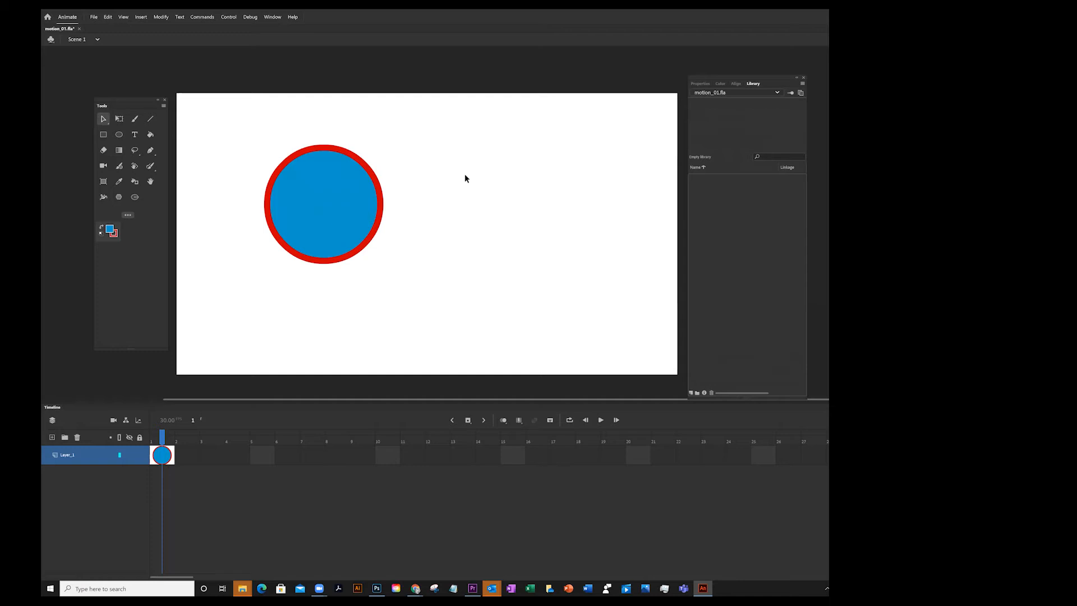
mouse_move(245, 107)
mouse_down()
mouse_move(246, 242)
mouse_move(430, 286)
mouse_up()
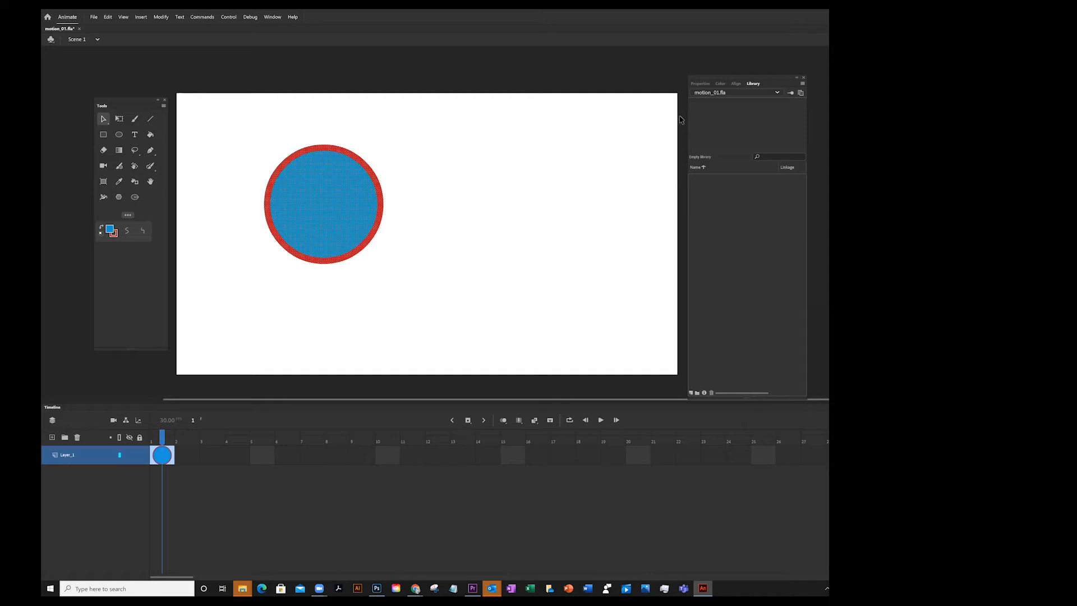
drag(234, 119, 489, 340)
click(470, 124)
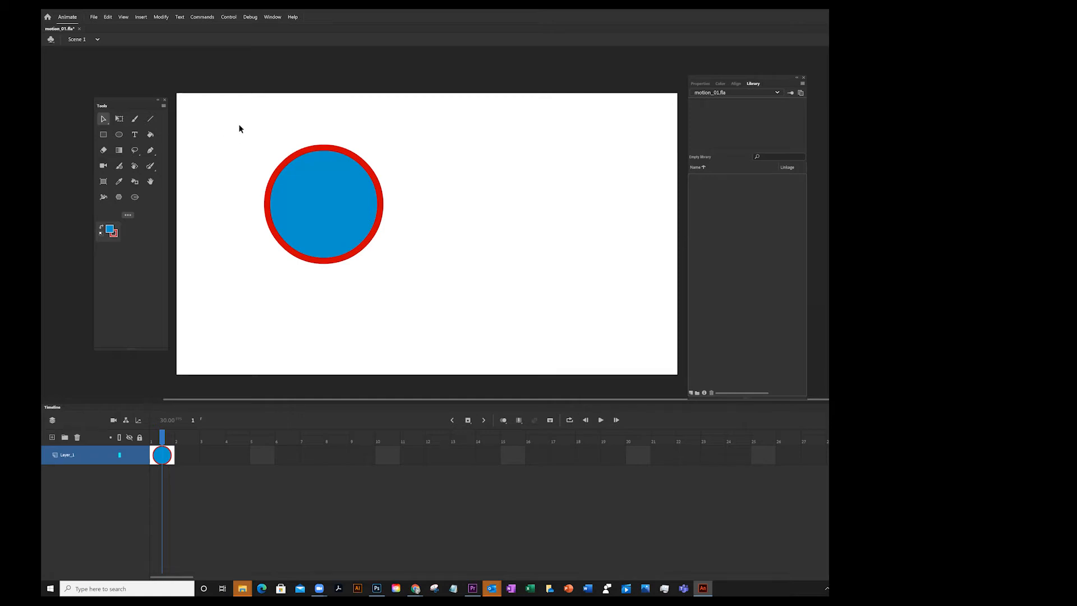
mouse_move(222, 111)
mouse_down()
mouse_move(229, 139)
mouse_move(445, 301)
mouse_up()
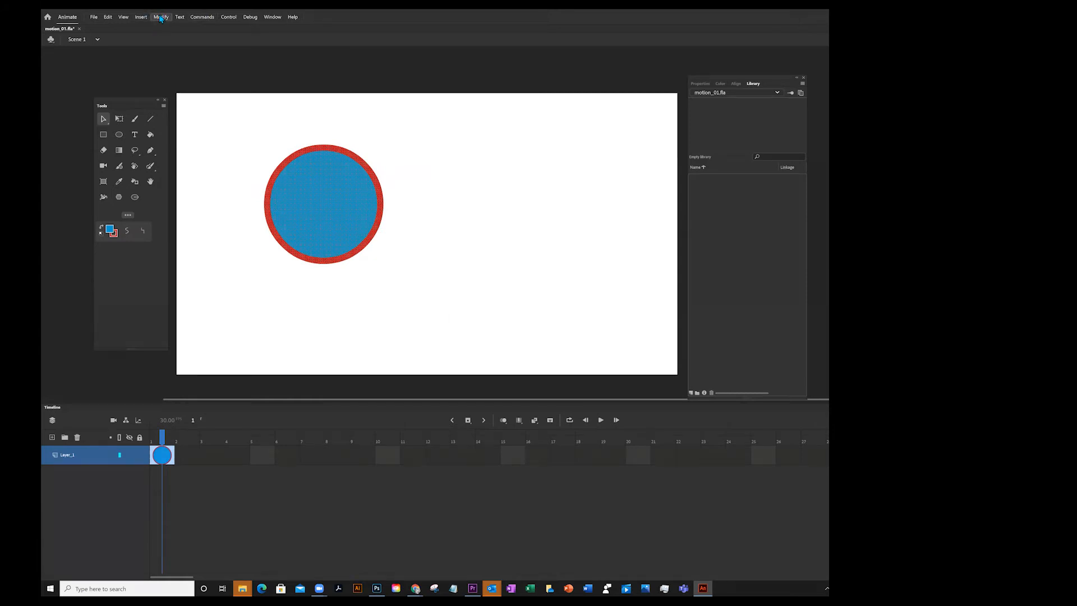
click(161, 18)
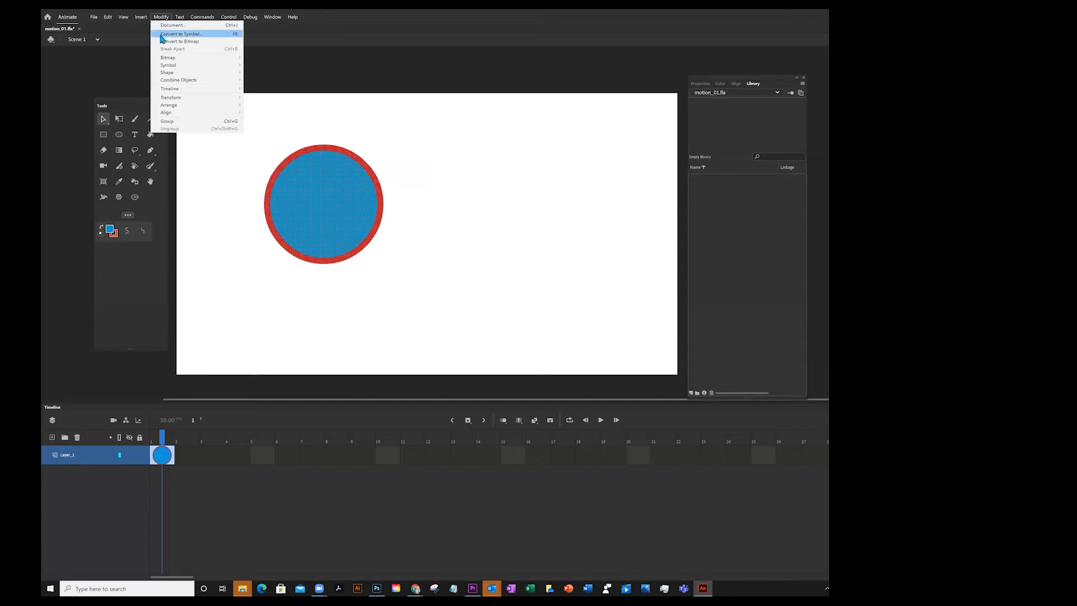
click(160, 35)
text(circle)
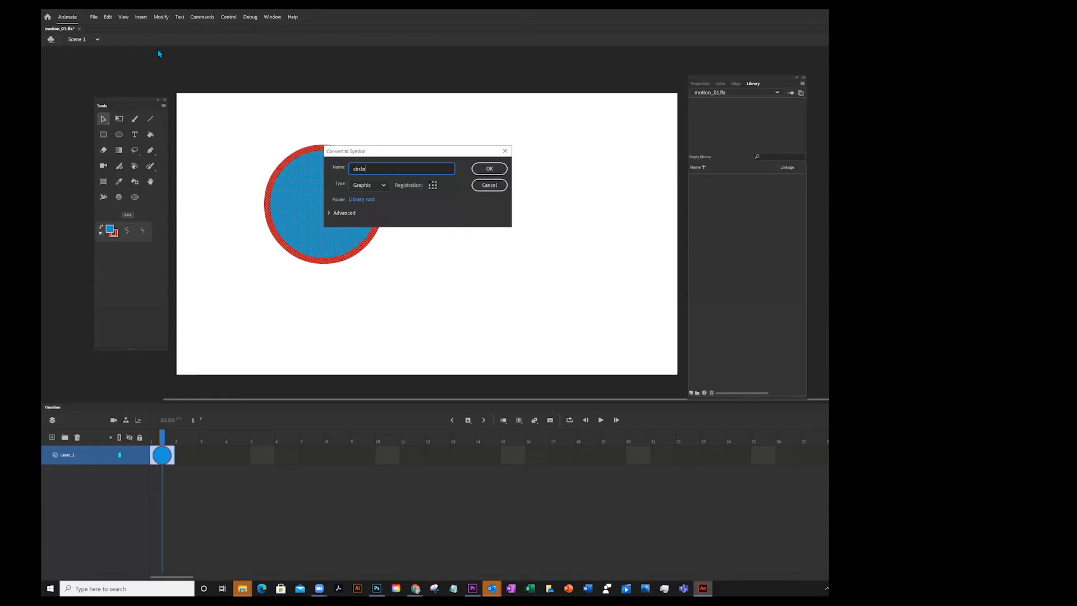
click(374, 182)
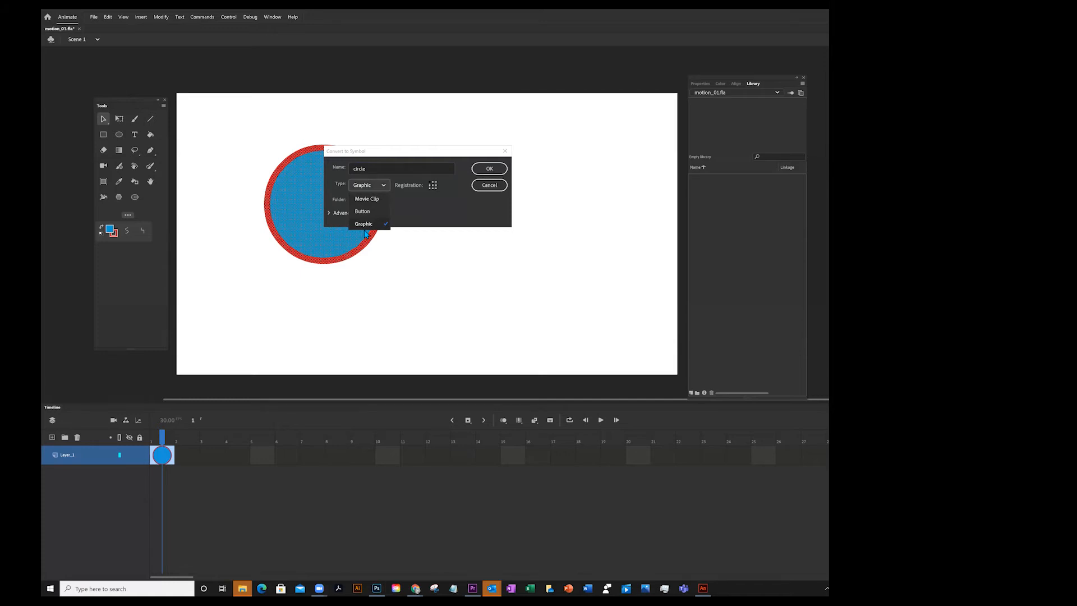
click(408, 212)
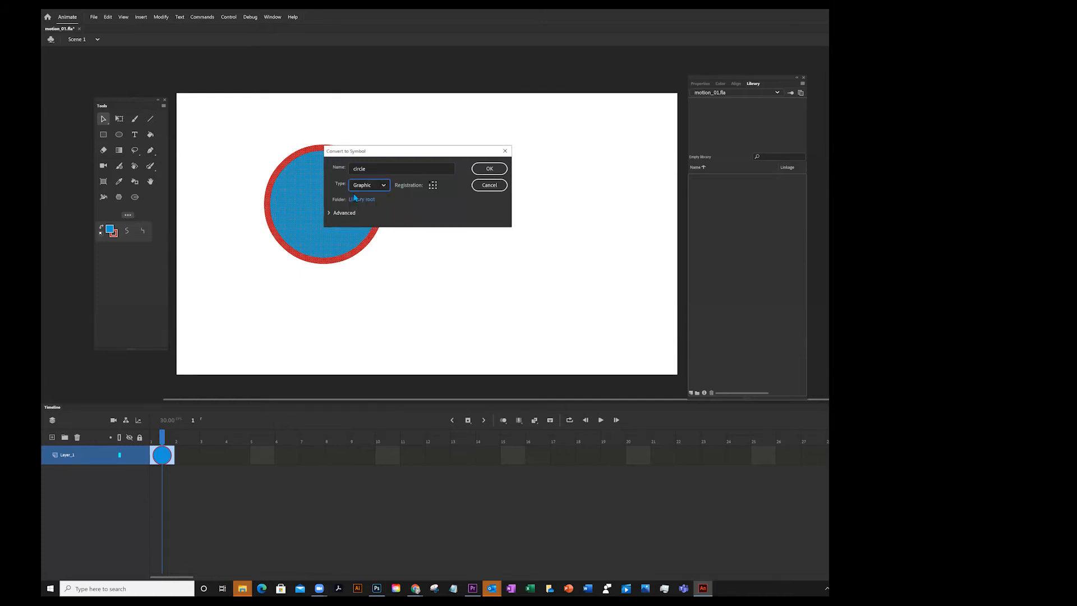
click(381, 168)
click(491, 171)
click(490, 169)
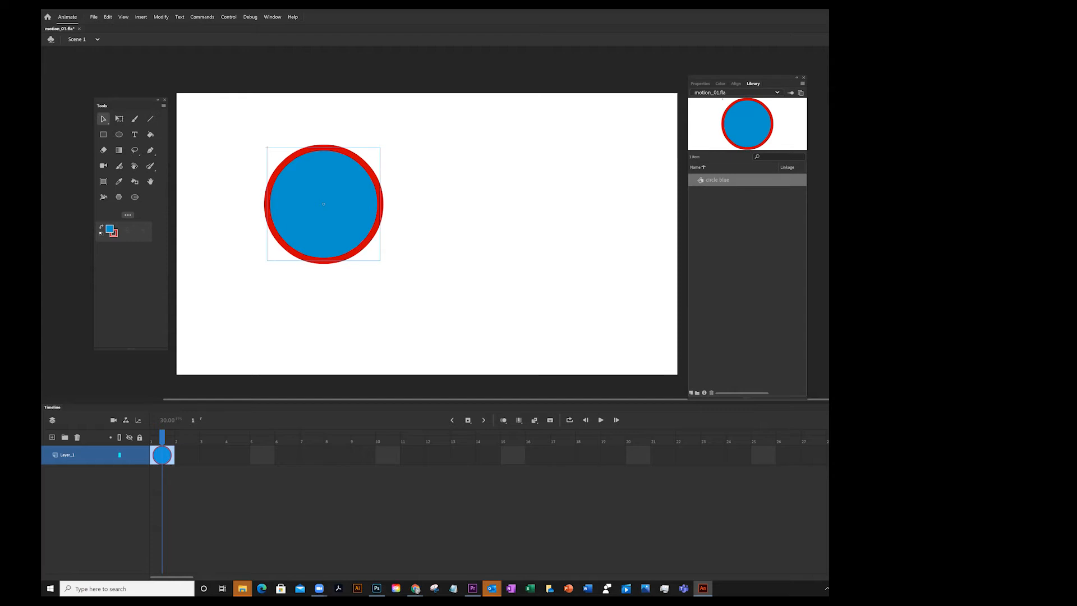
Open the circle blue symbol for editing and go back to Scene 1
double_click(701, 180)
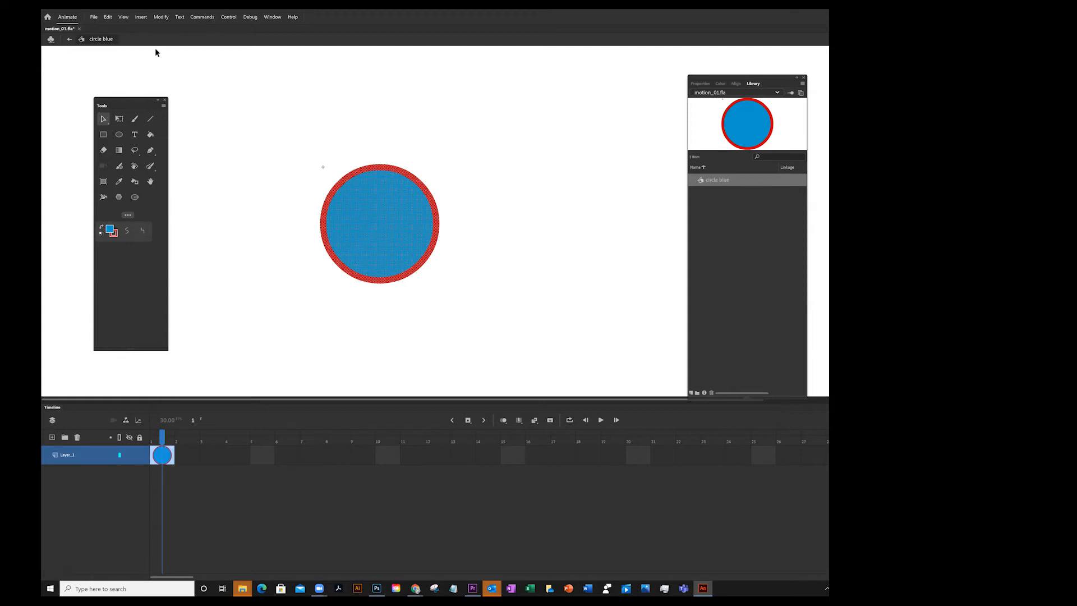
click(69, 39)
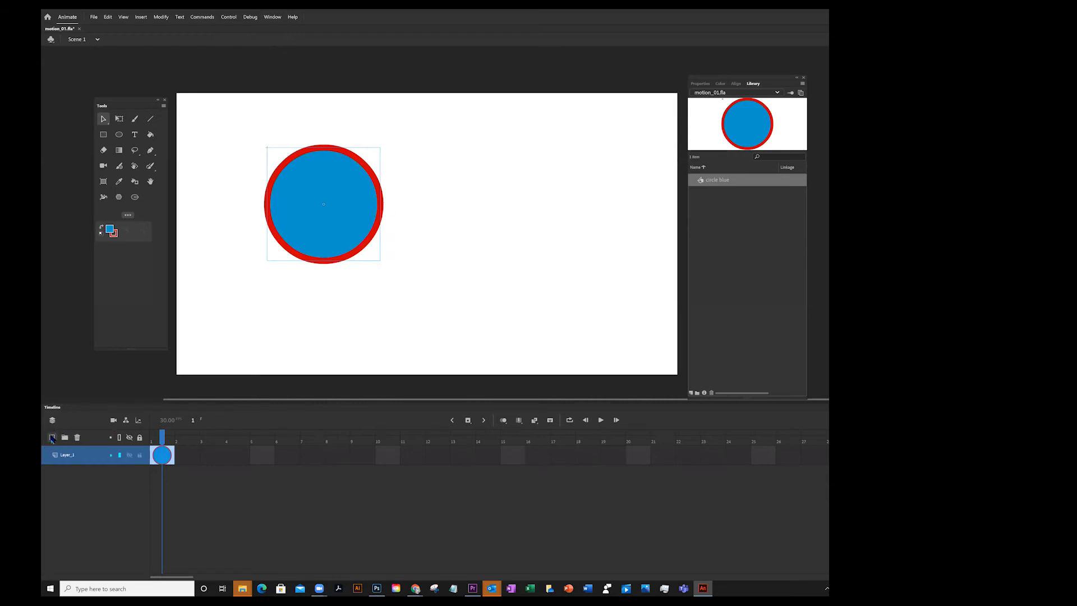
Add a new layer above the circle's layer and hide Layer_1
click(51, 437)
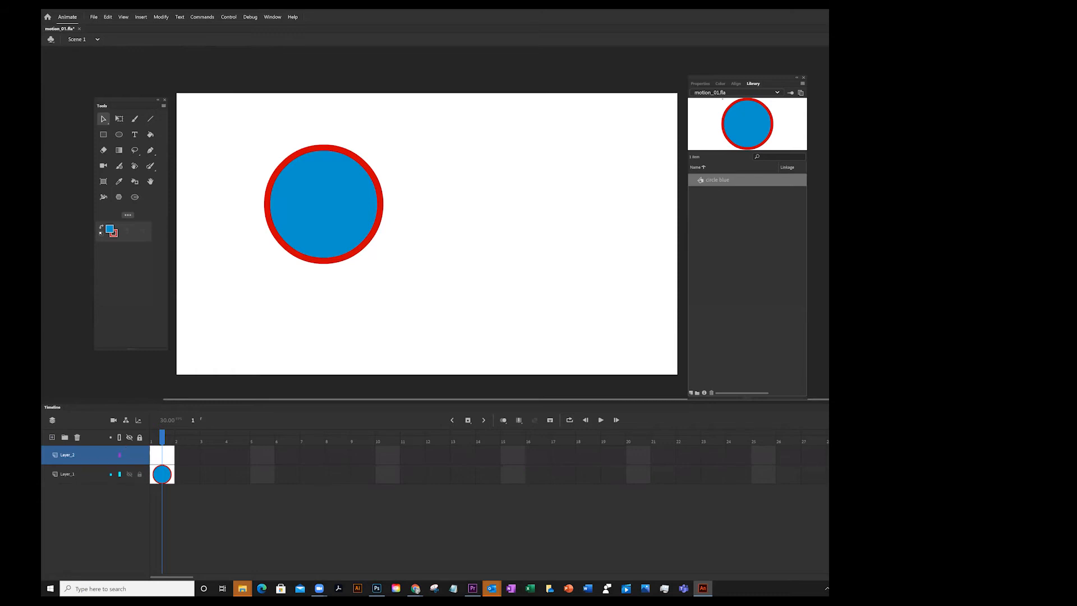
click(130, 474)
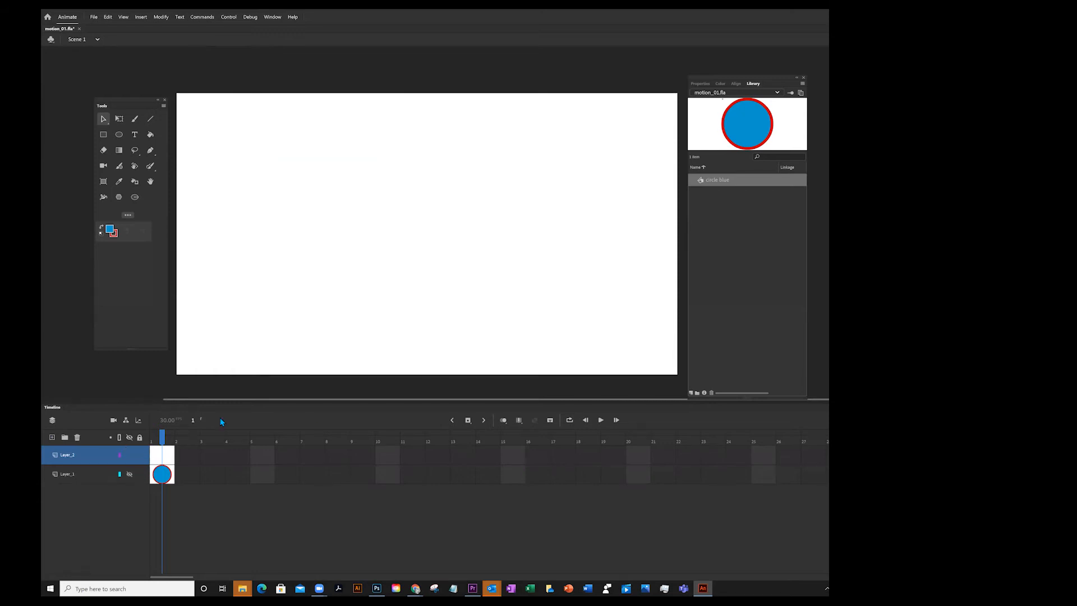
click(129, 474)
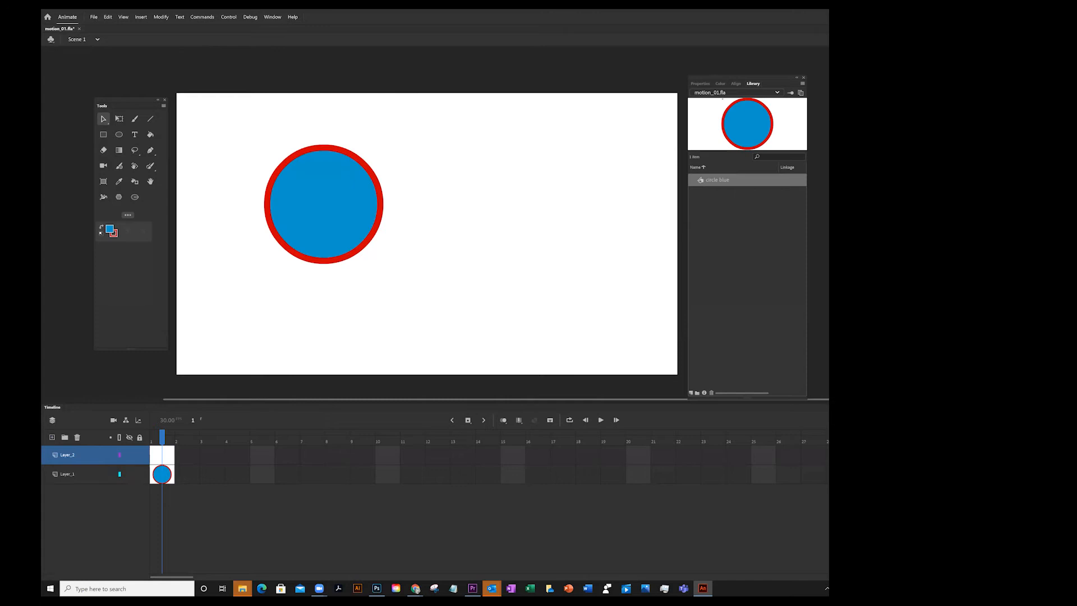
click(129, 474)
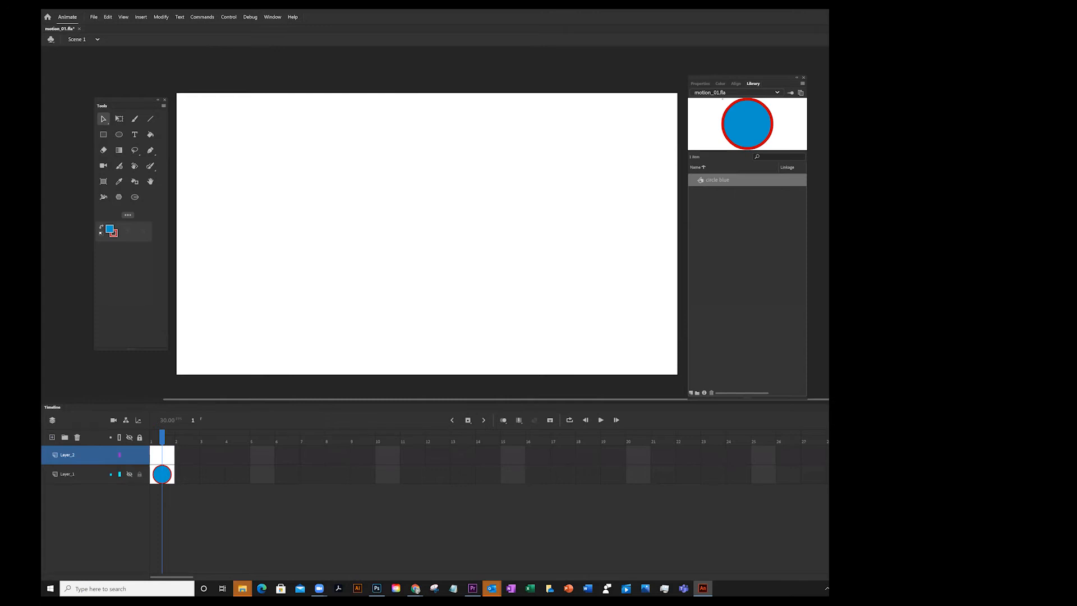
click(130, 475)
click(130, 475)
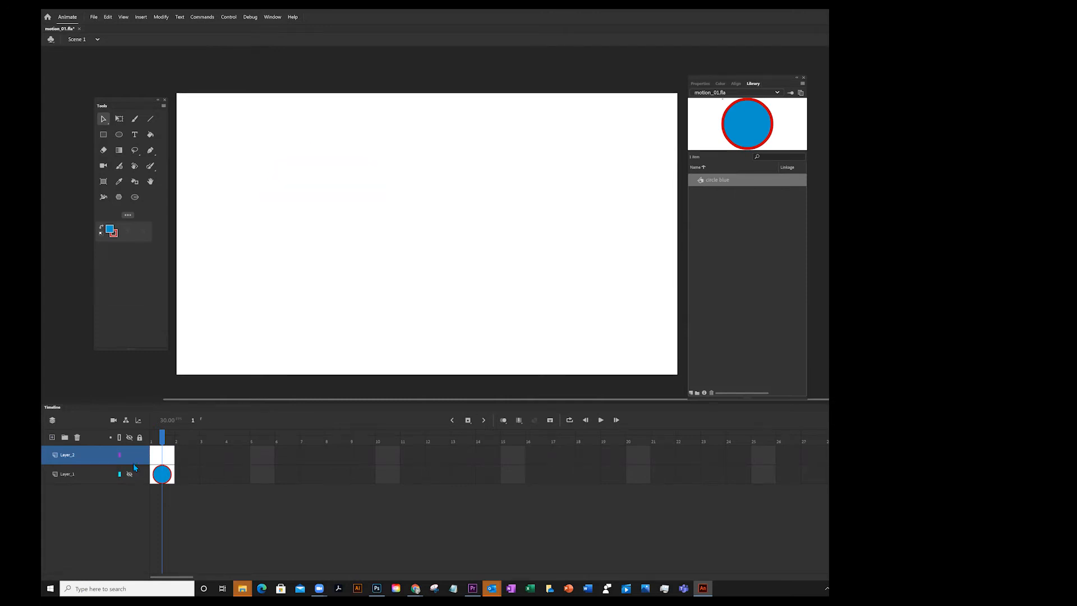
click(88, 456)
With the Rectangle tool, set a red fill and #339966 green stroke, and draw a square about 314 px wide
click(104, 135)
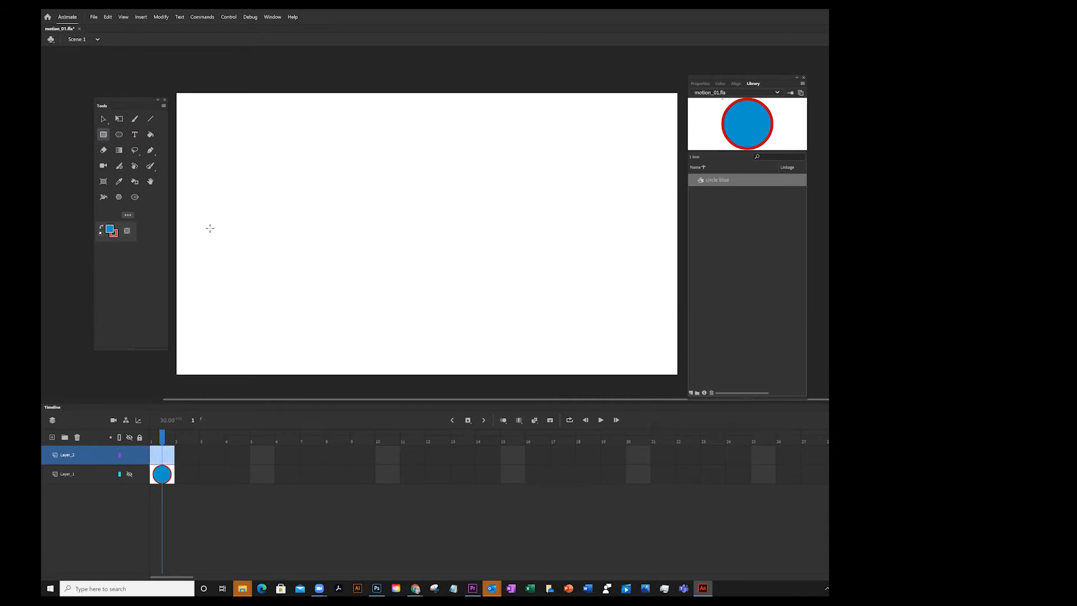
click(111, 229)
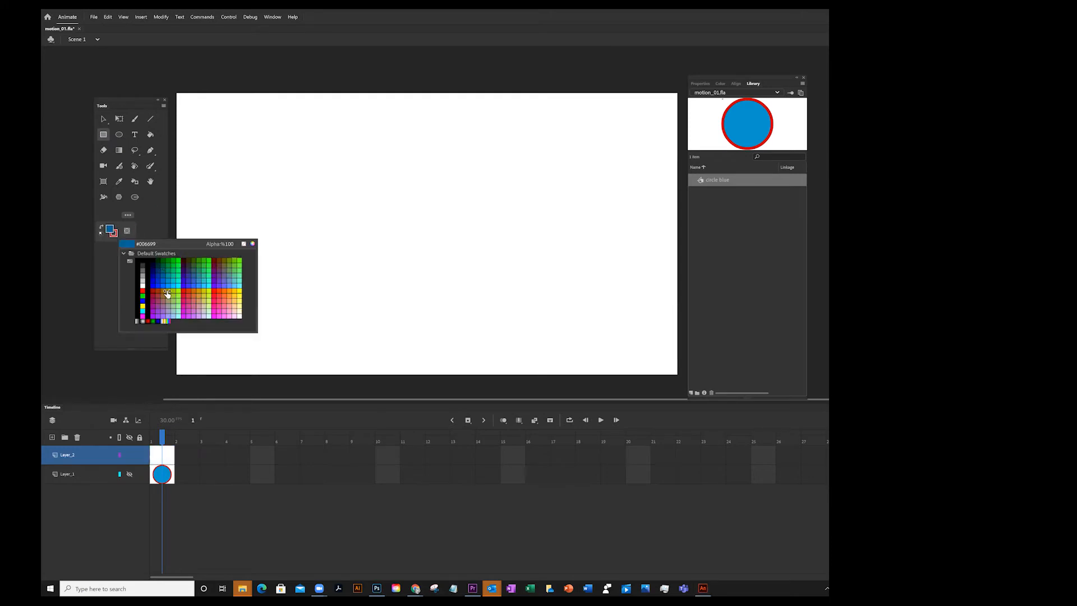
click(216, 292)
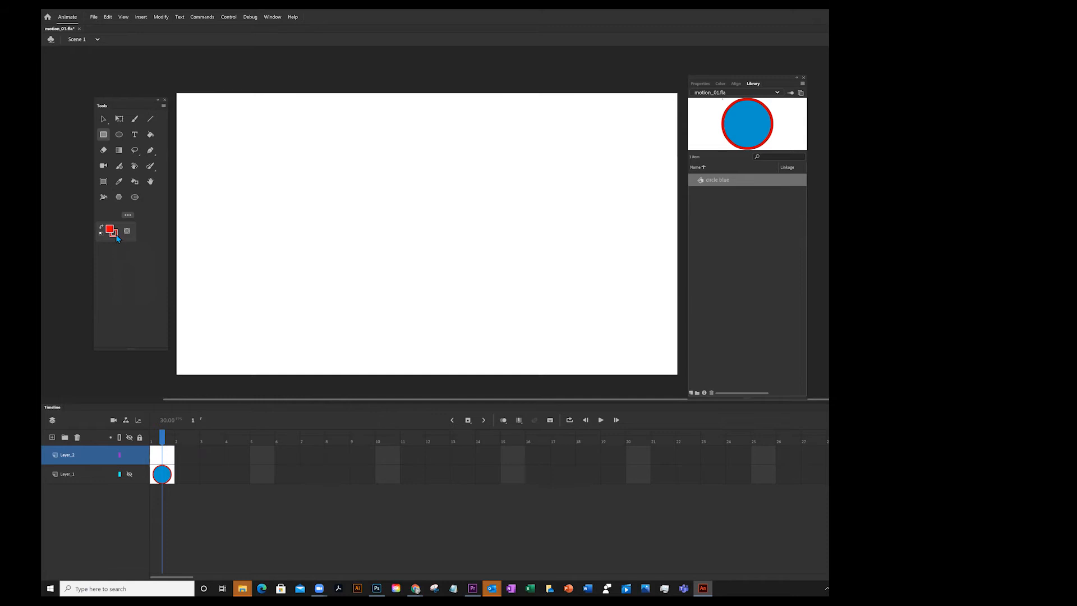
click(115, 233)
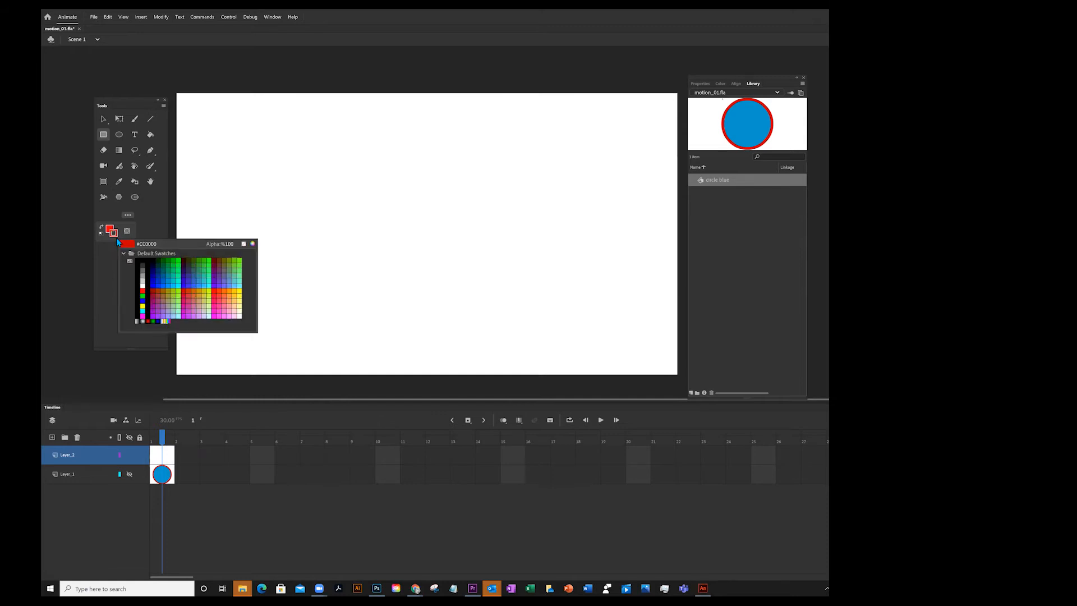
click(203, 271)
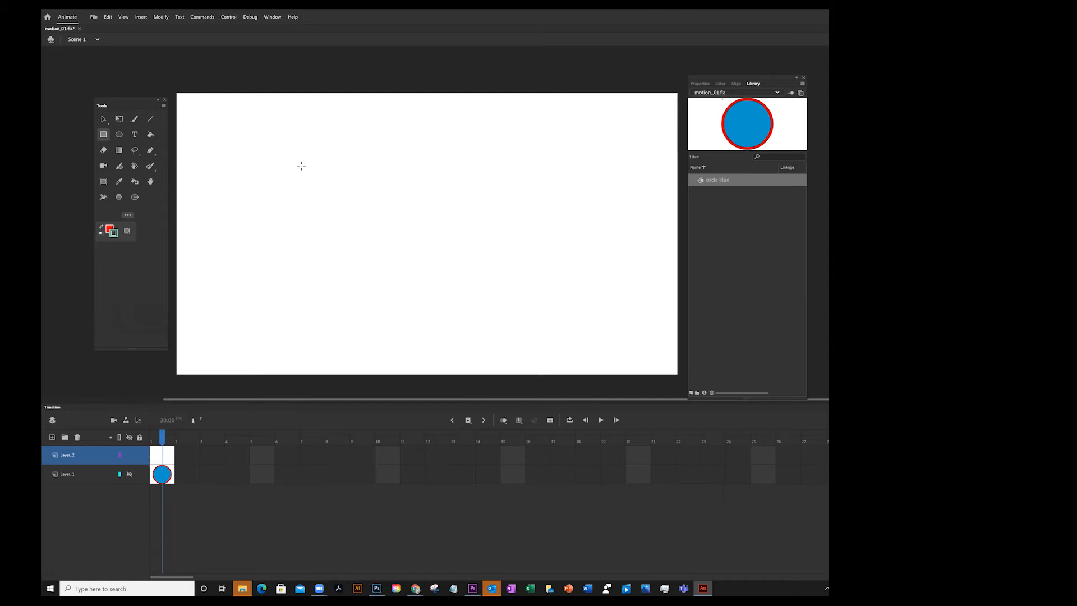
mouse_move(298, 162)
mouse_down()
mouse_move(437, 300)
mouse_move(425, 291)
mouse_up()
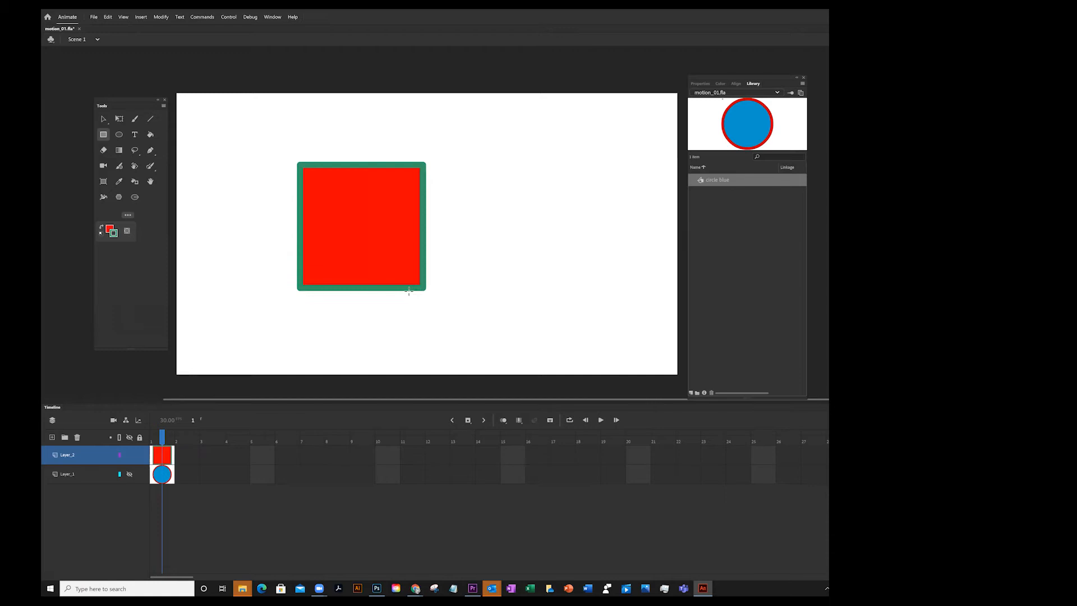
Select the square's fill and change its fill colour to orange
click(103, 118)
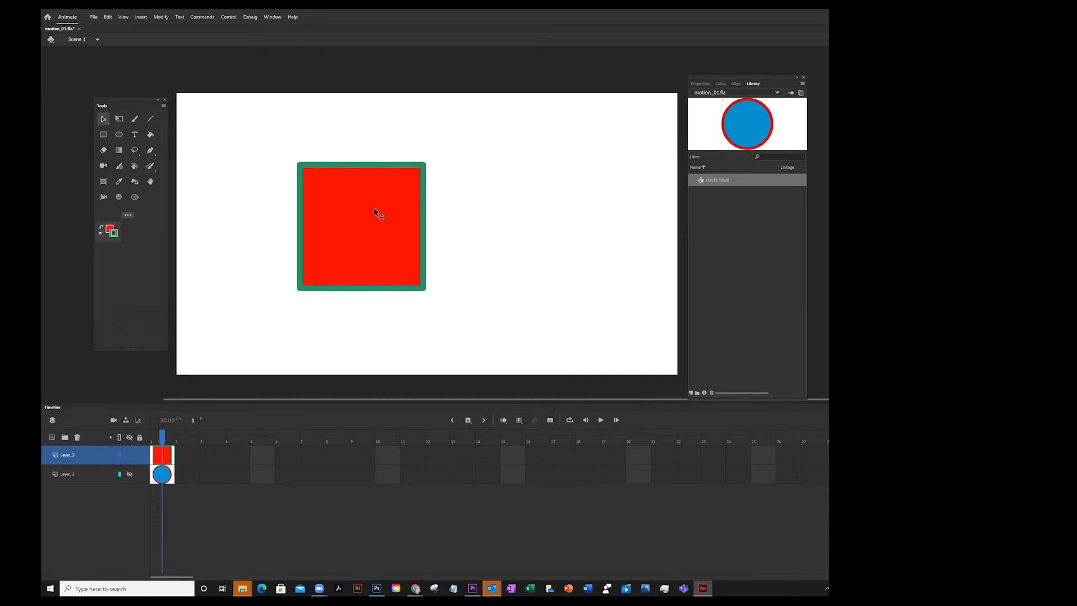
click(396, 219)
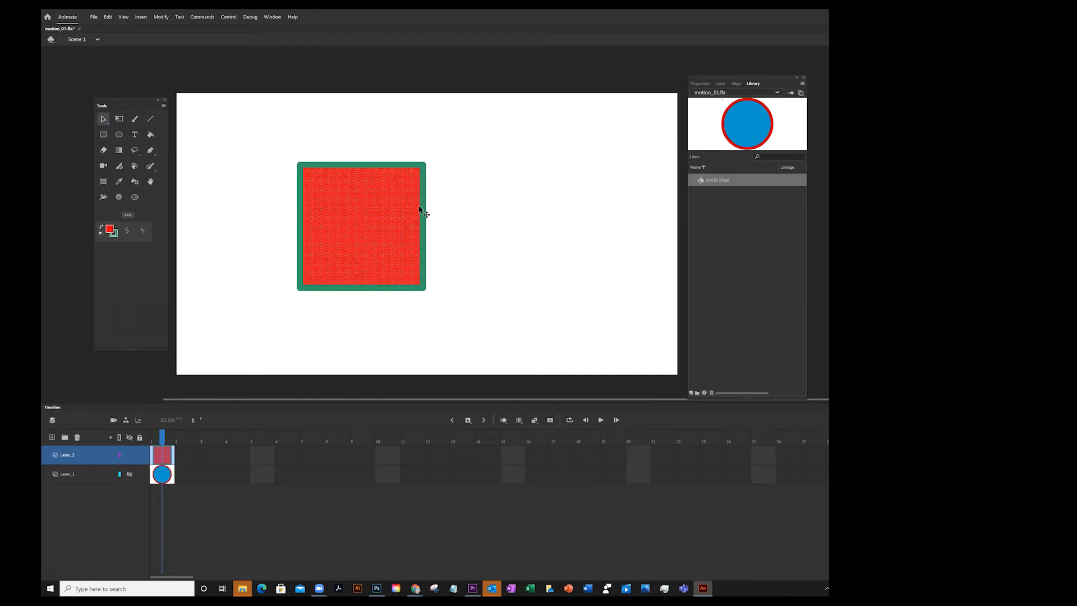
click(703, 84)
click(702, 228)
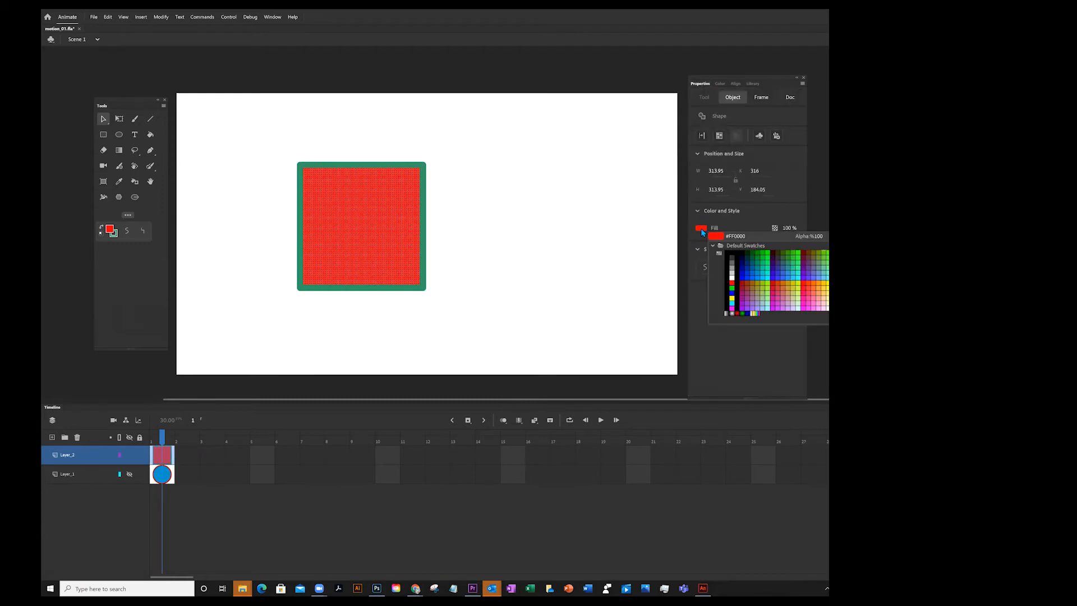
click(814, 282)
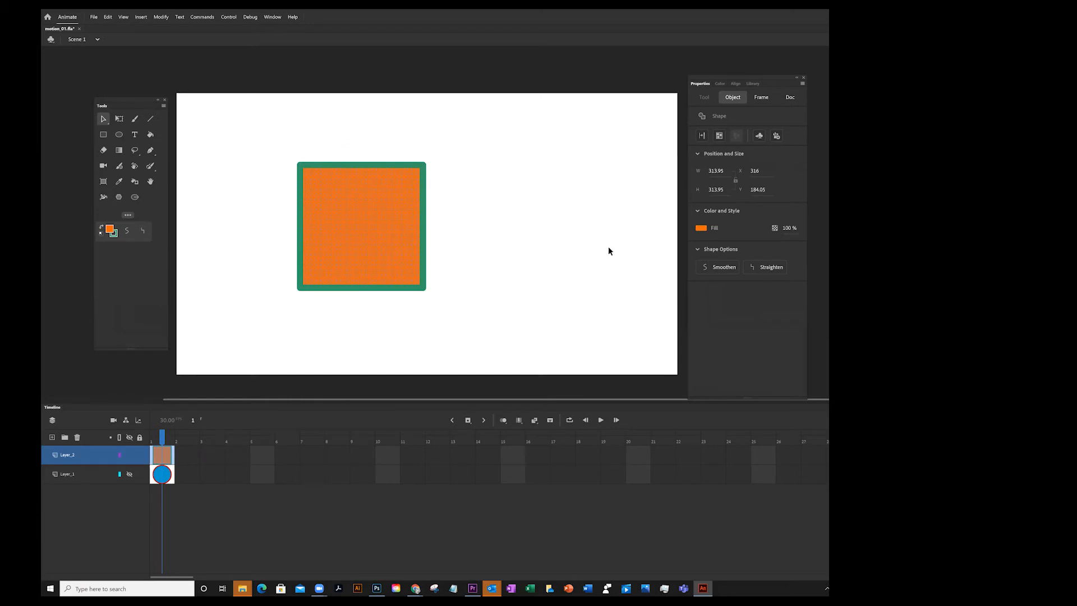
click(584, 245)
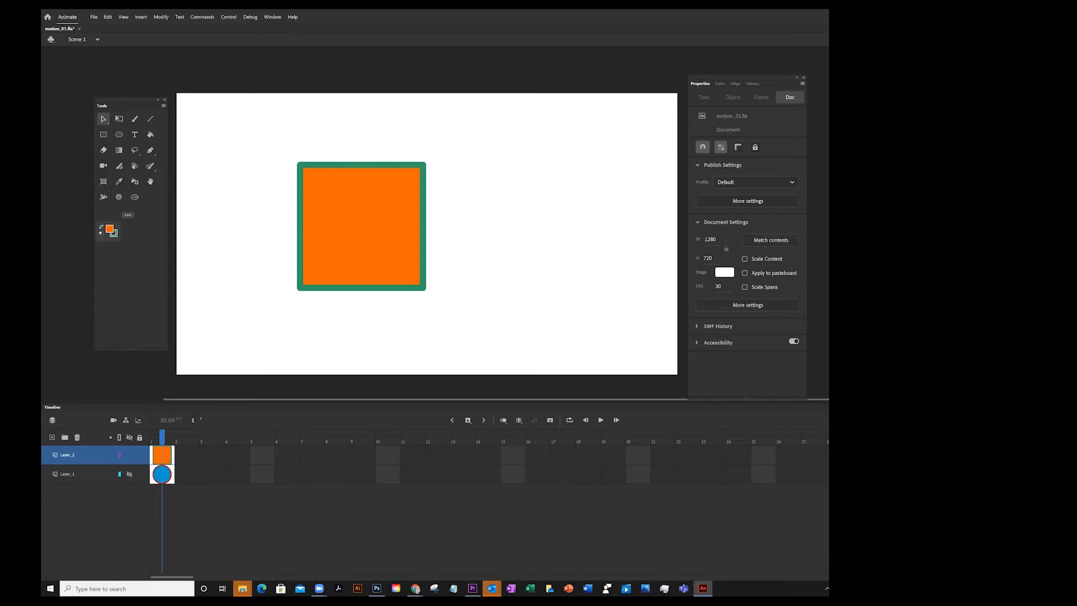
Select the whole square and convert it to a Graphic symbol named square orange
click(753, 83)
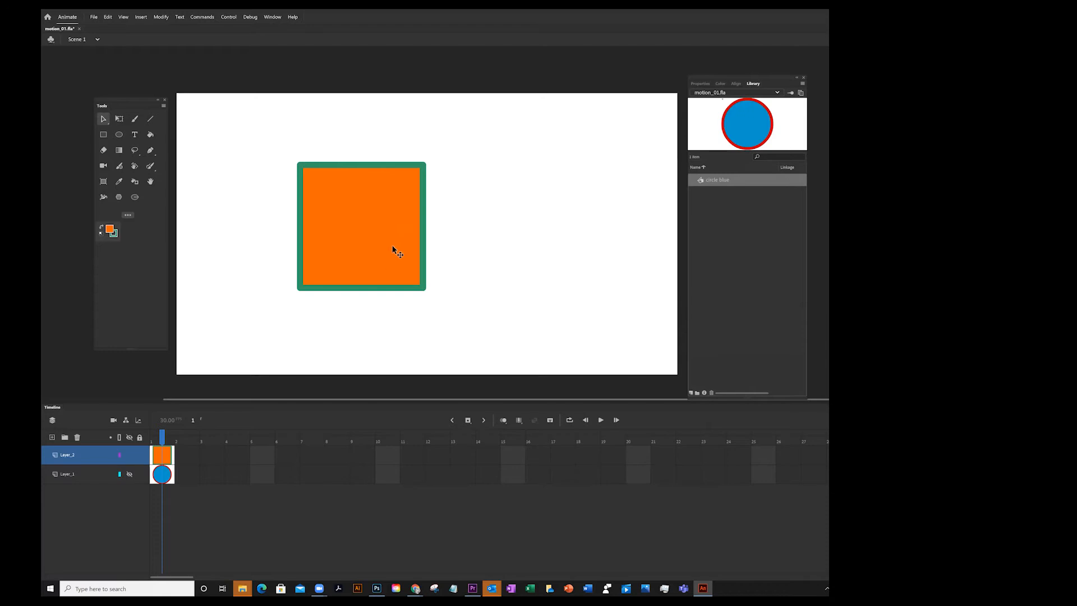
drag(277, 131, 338, 298)
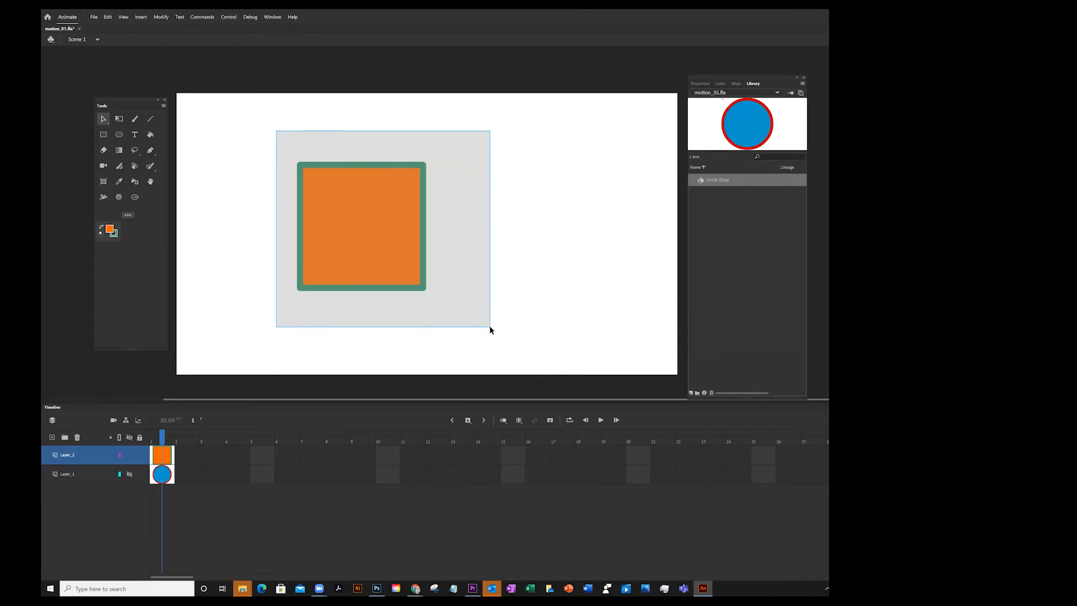
drag(490, 327, 491, 327)
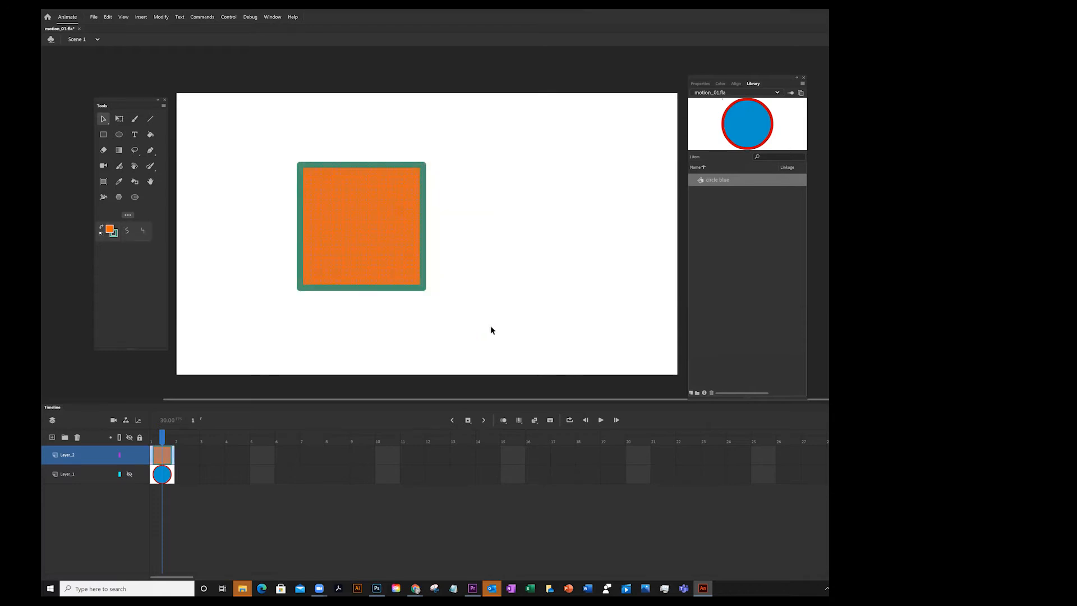
click(162, 17)
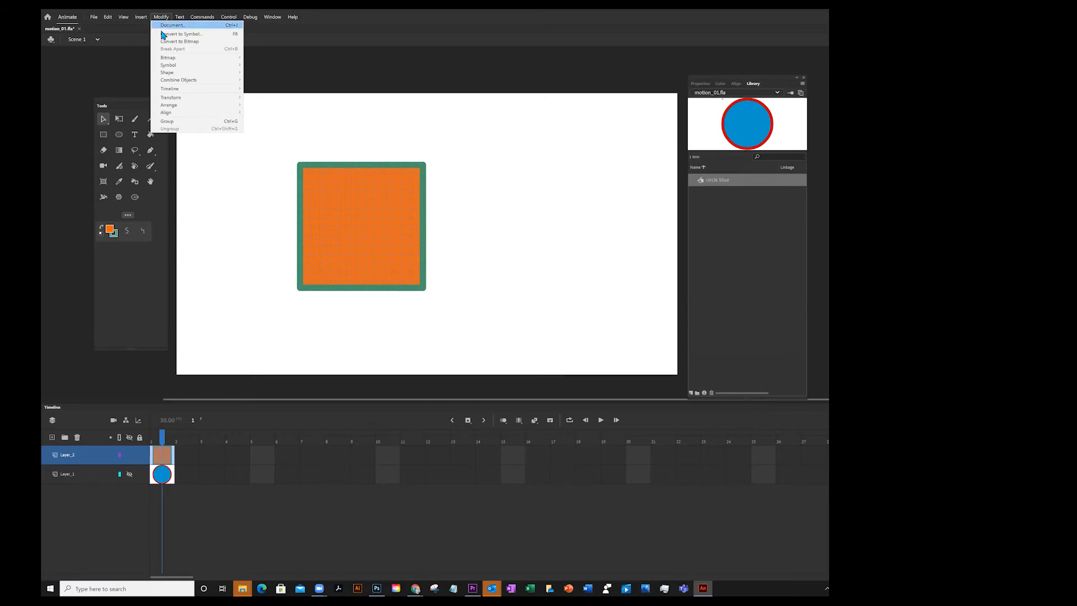
click(161, 34)
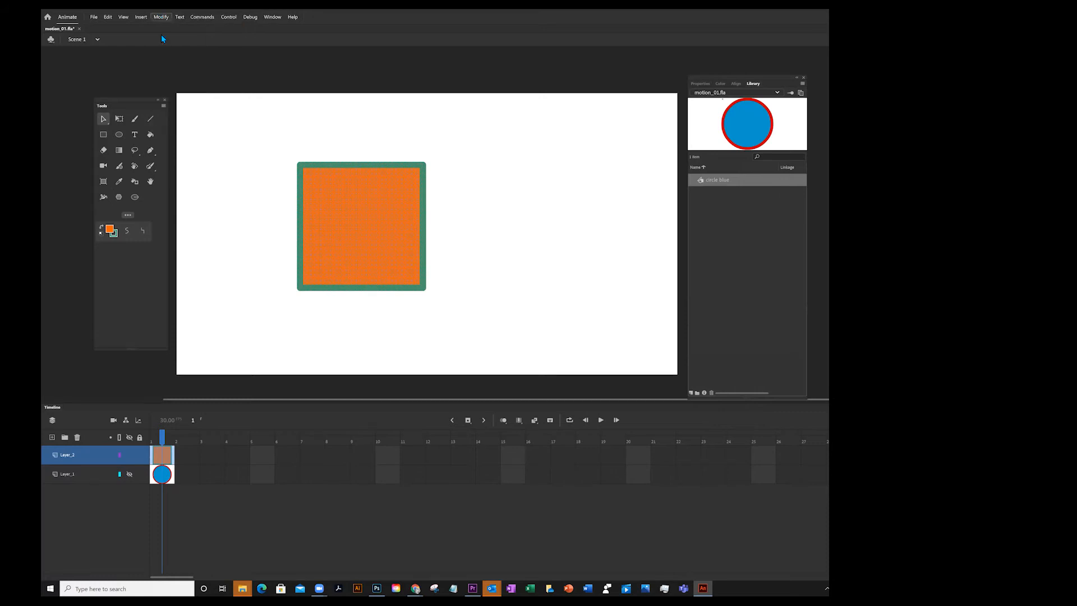
text(square orange)
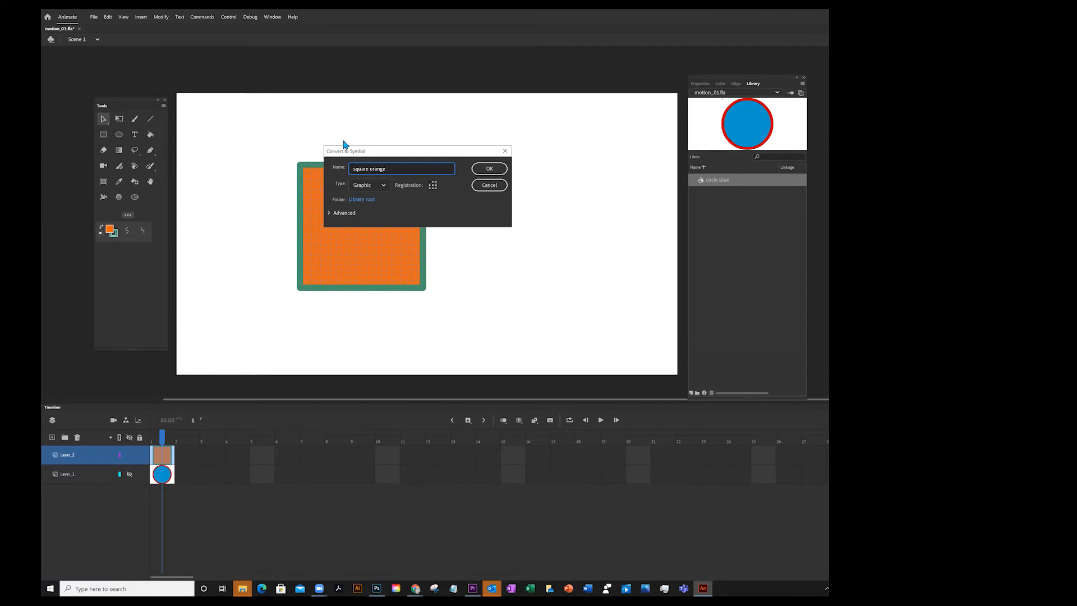
click(490, 170)
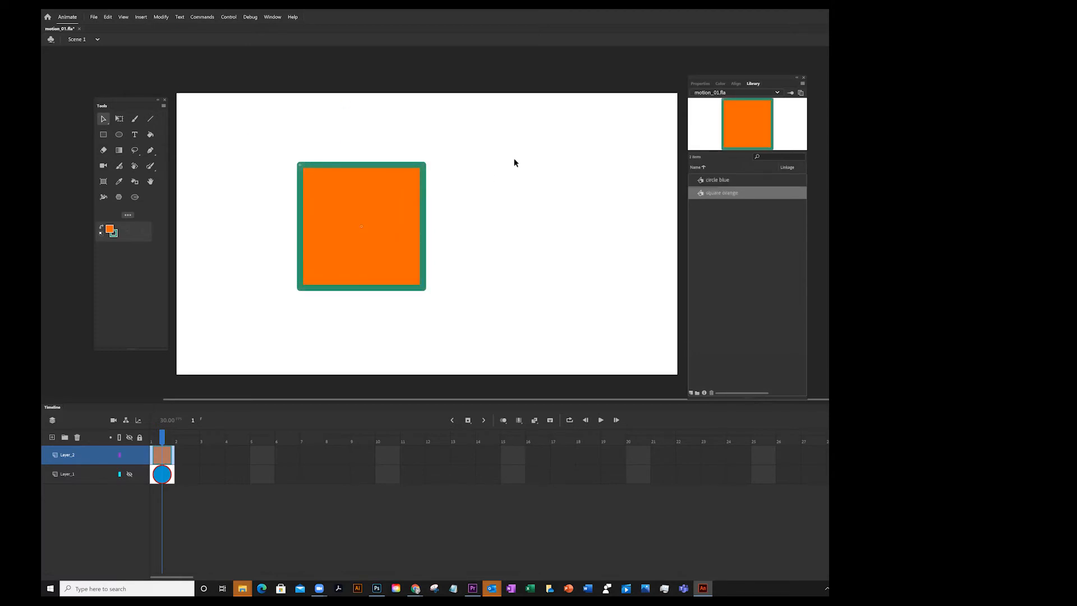
Show Layer_1 again
click(129, 474)
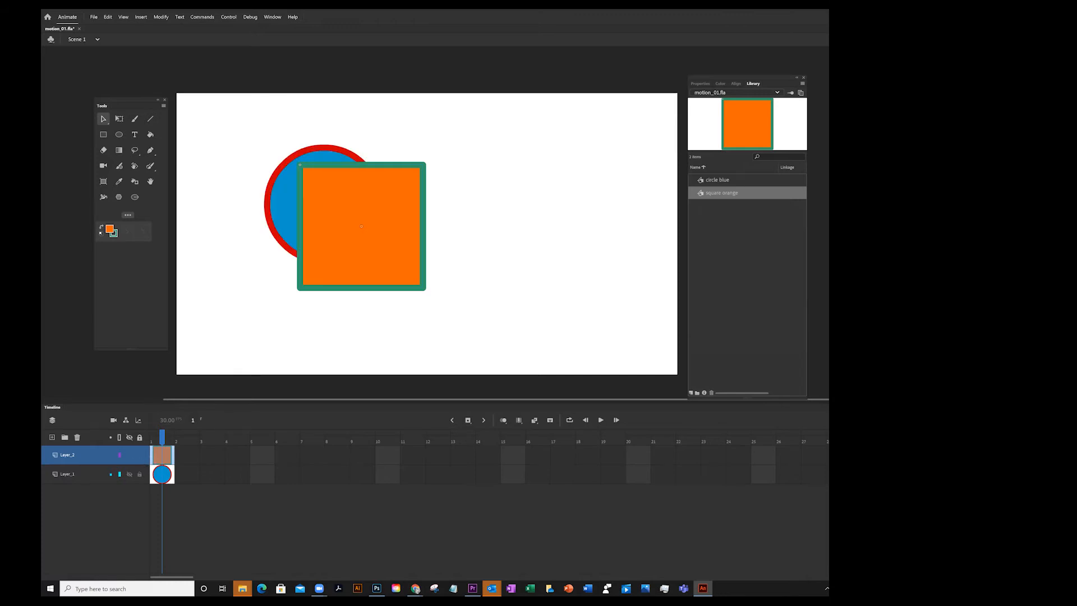
Move the circle to overlap the square's upper-right corner and reorder Layer_1 above Layer_2
drag(275, 210, 402, 168)
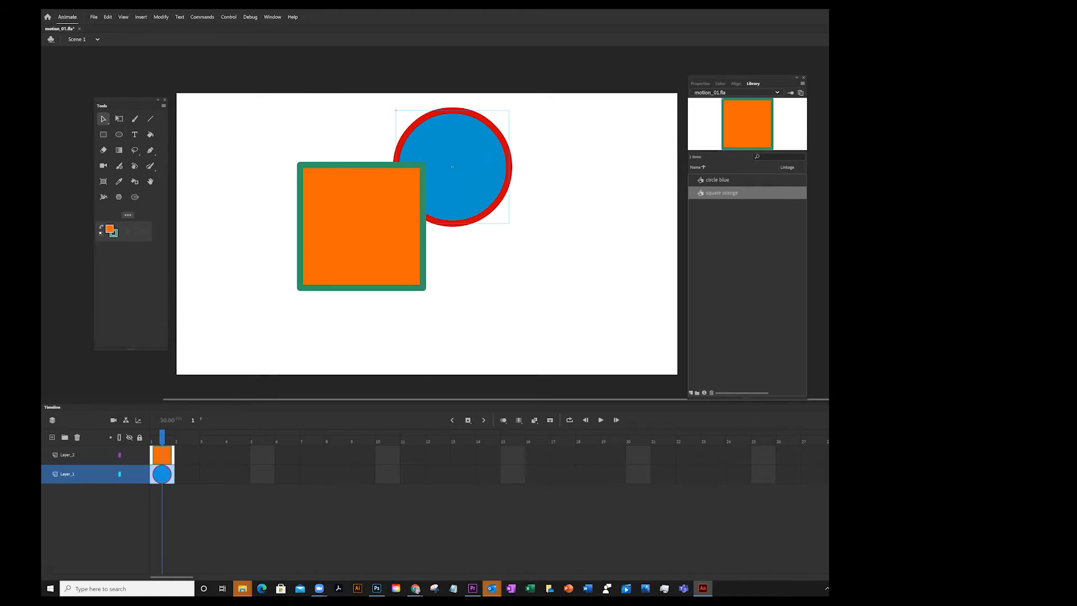
drag(90, 474, 93, 456)
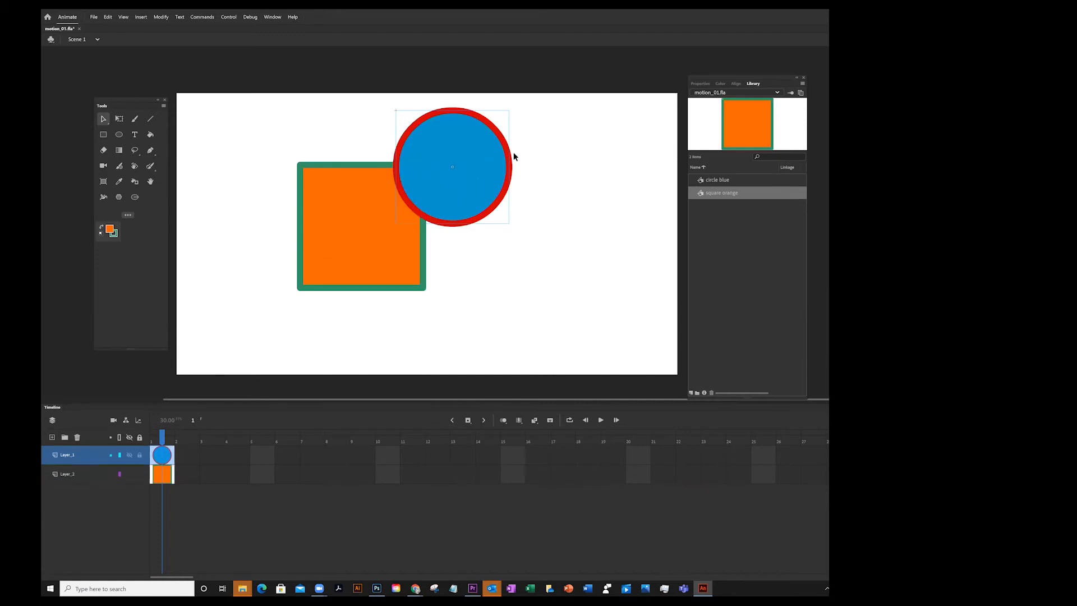
drag(469, 162, 463, 168)
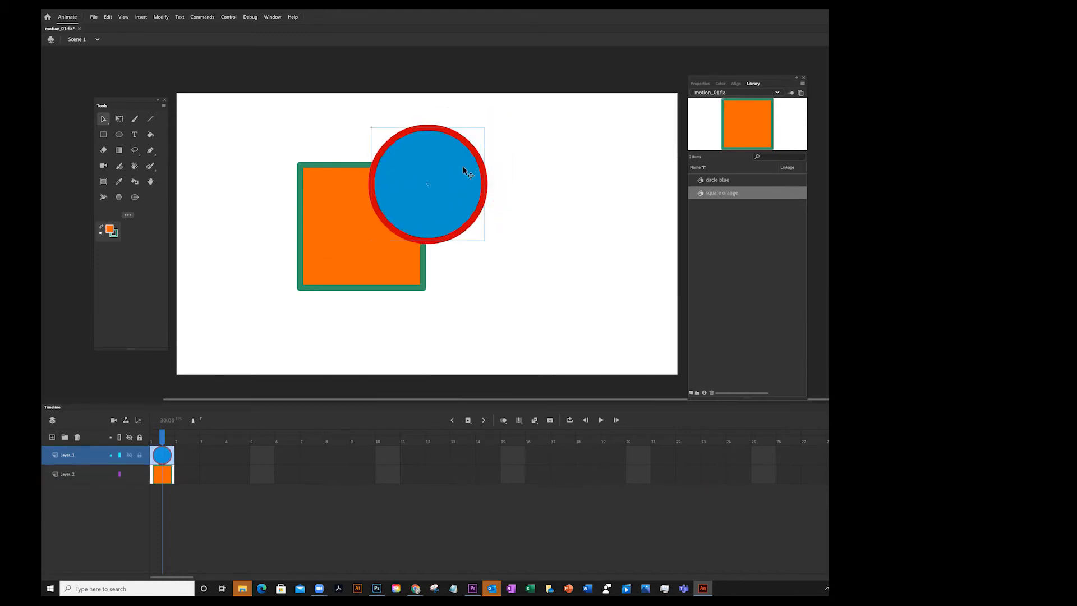
drag(90, 474, 140, 457)
click(162, 18)
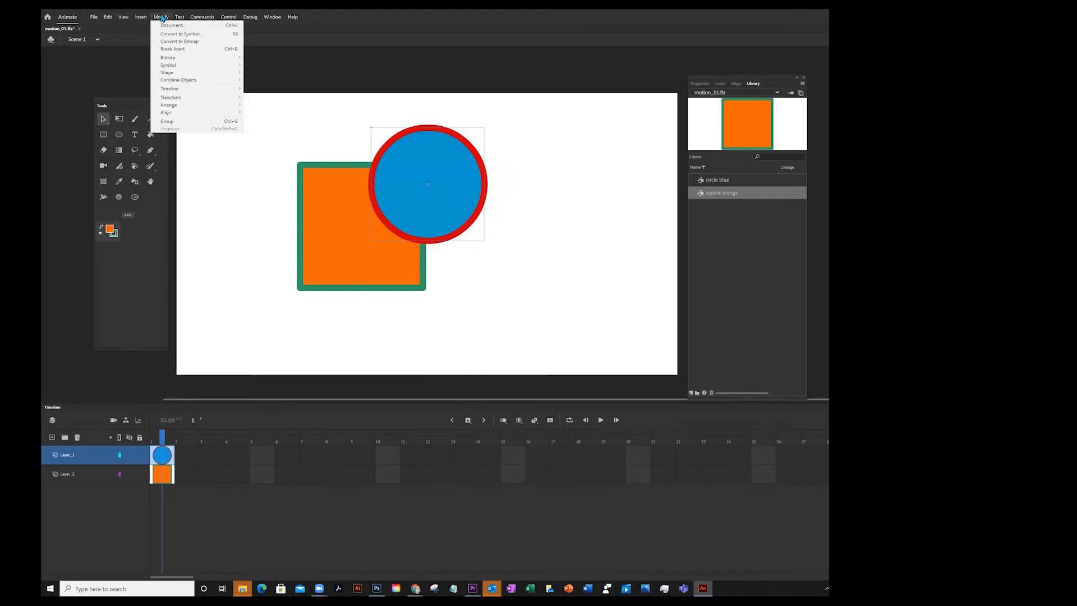
mouse_move(196, 105)
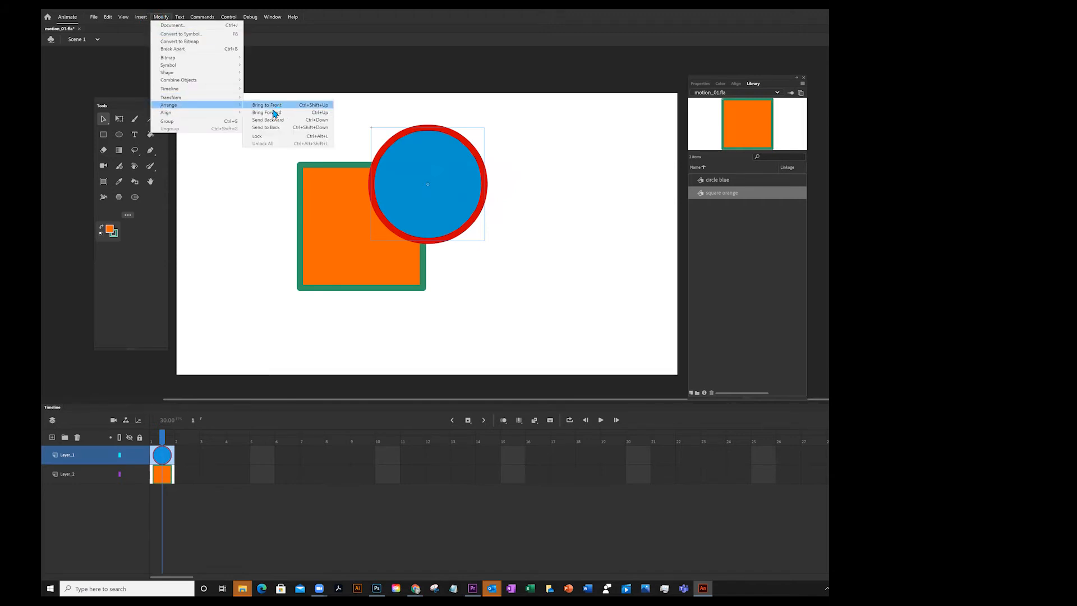
click(563, 262)
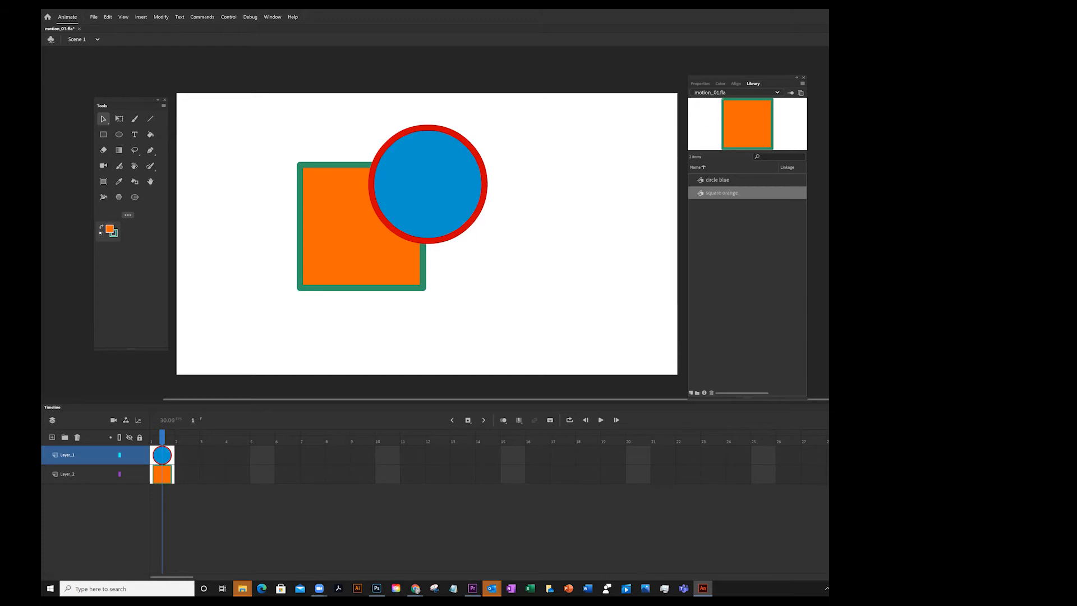
Open the square orange symbol for editing in place, inspect its fill, and return to Scene 1
double_click(337, 207)
click(313, 133)
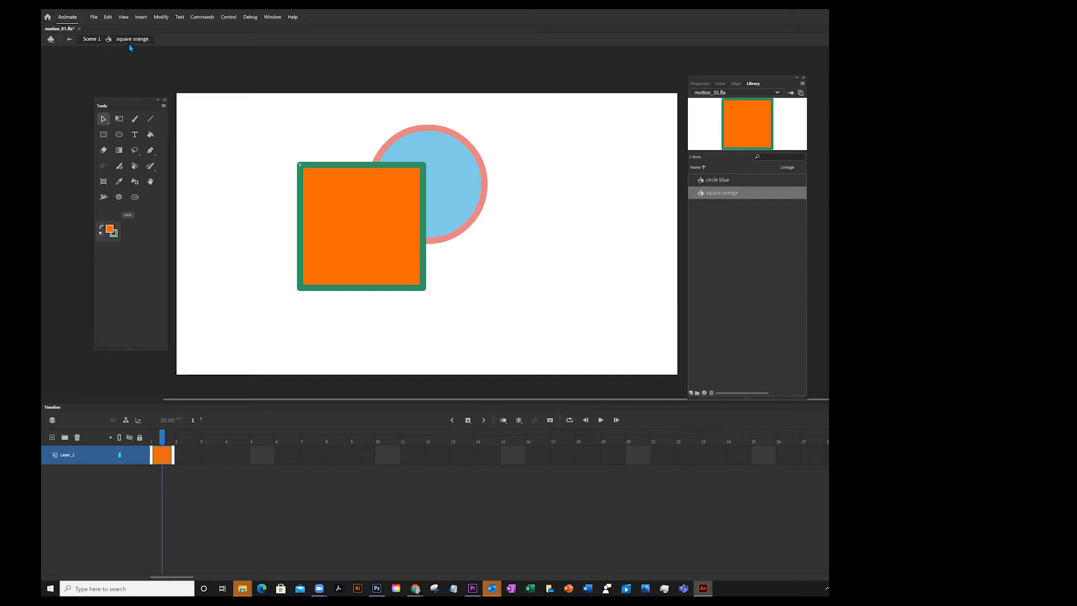
click(331, 200)
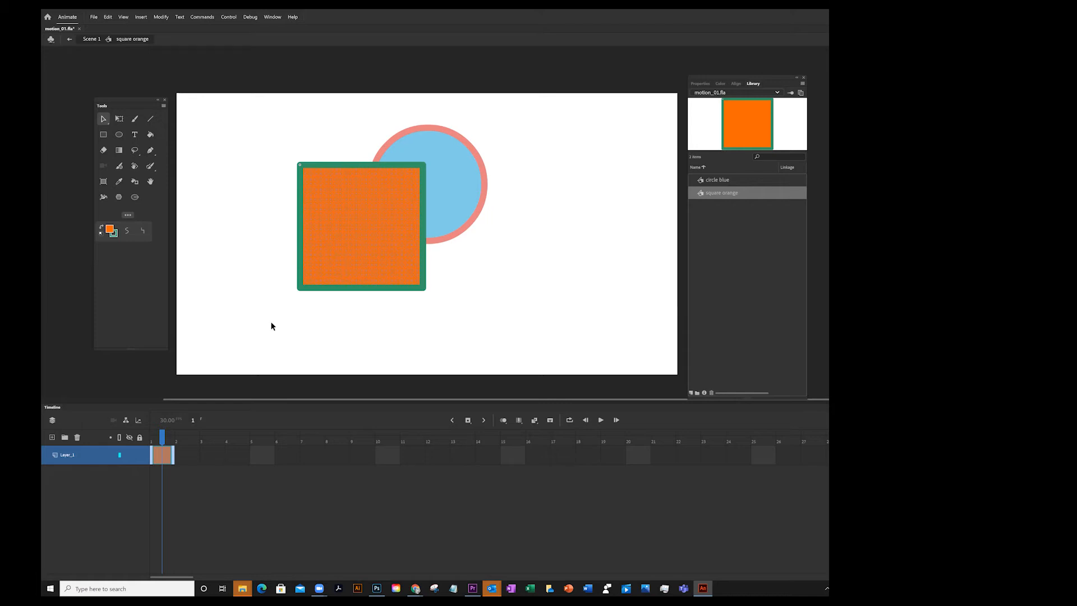
click(505, 181)
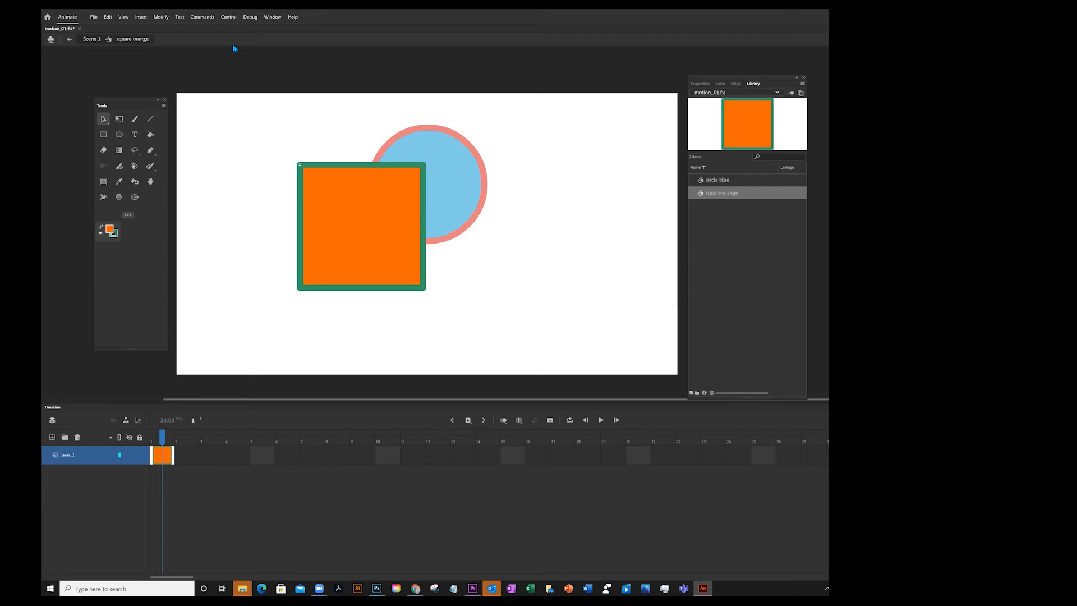
click(91, 39)
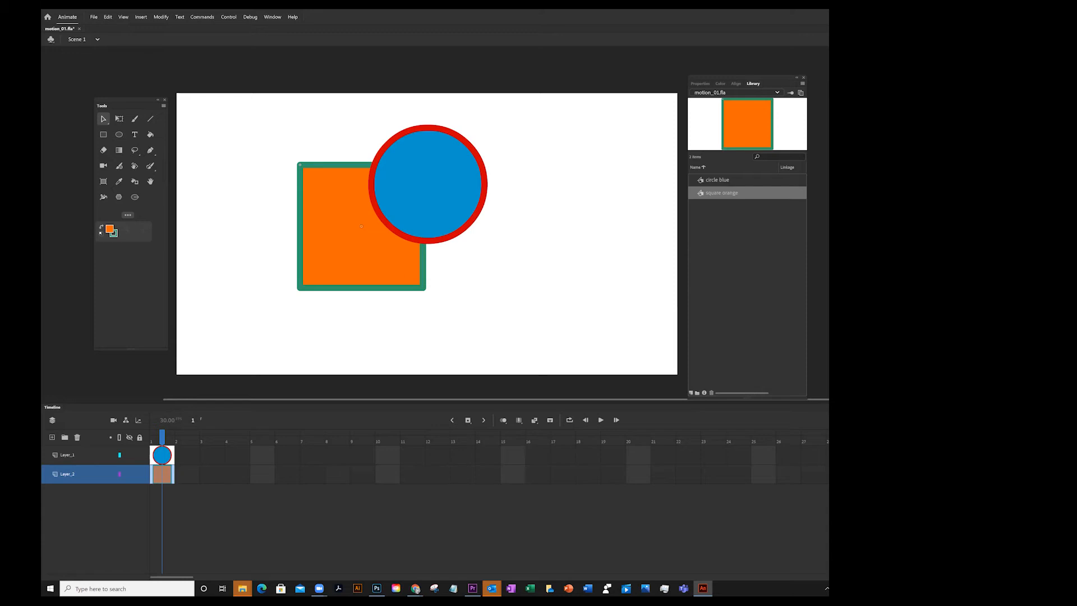
Open the square orange symbol from the library and drag its top-right and bottom-left corners outward into a slanted quadrilateral
double_click(701, 193)
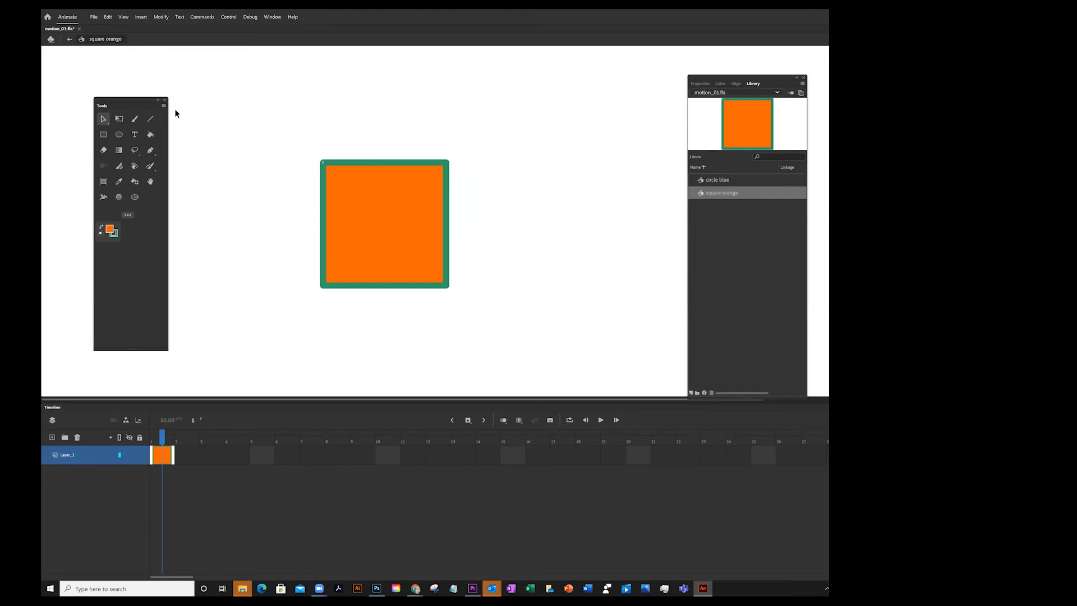
click(101, 117)
click(125, 131)
click(380, 167)
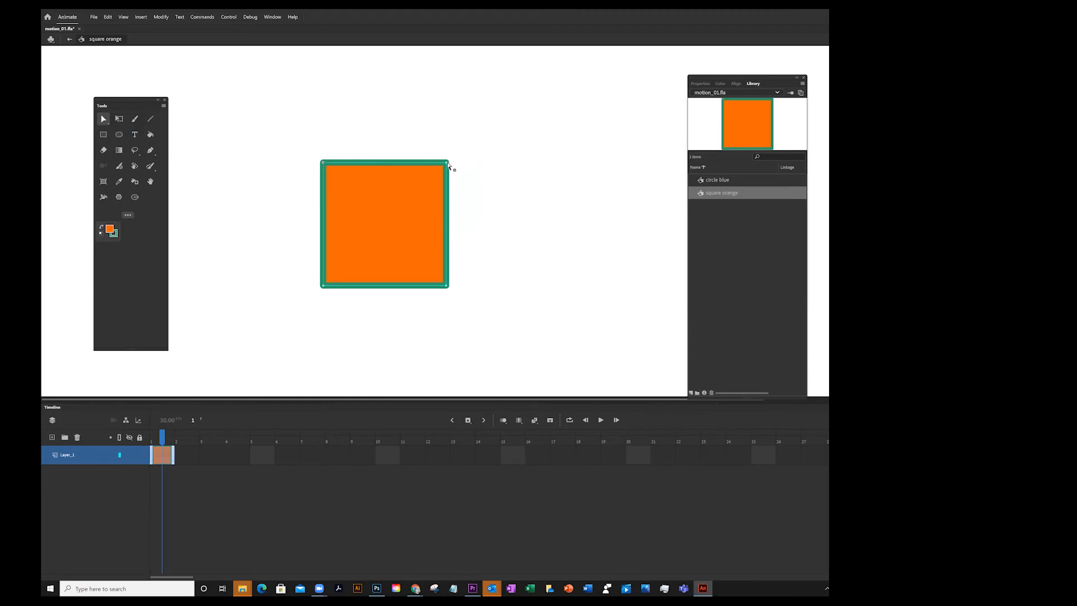
drag(447, 162, 542, 117)
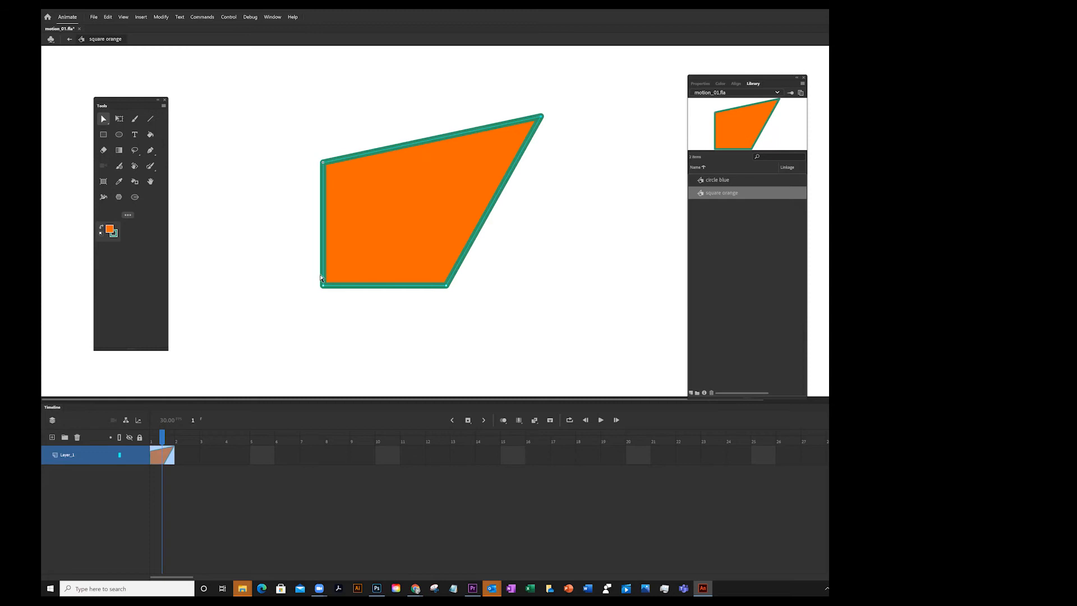
drag(246, 332, 246, 333)
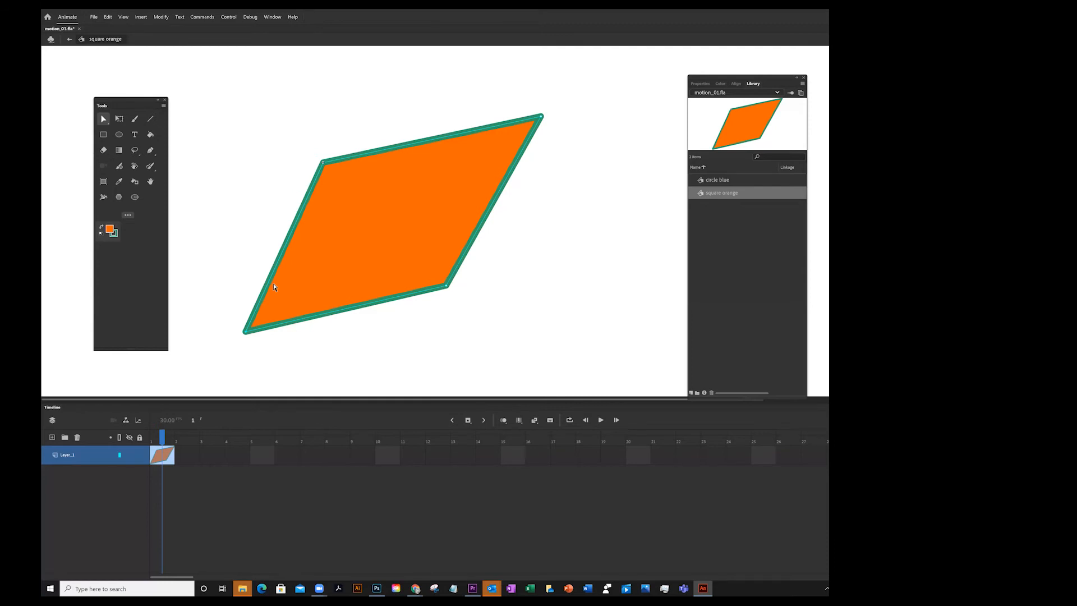
With the Convert Anchor Point tool, turn the shape's corners into smooth curves to form an organic blob
click(150, 152)
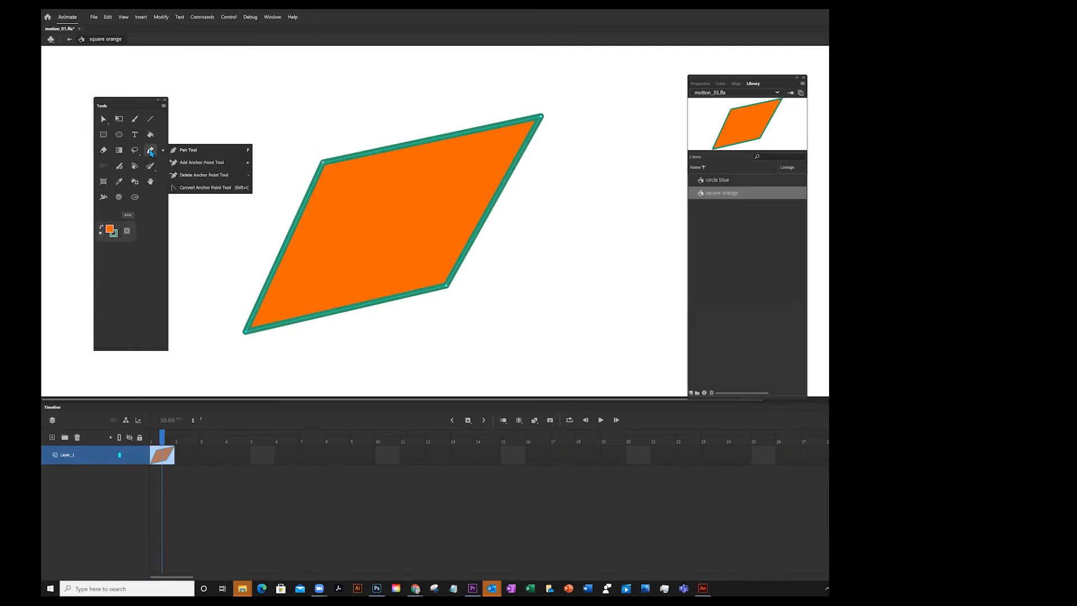
click(187, 188)
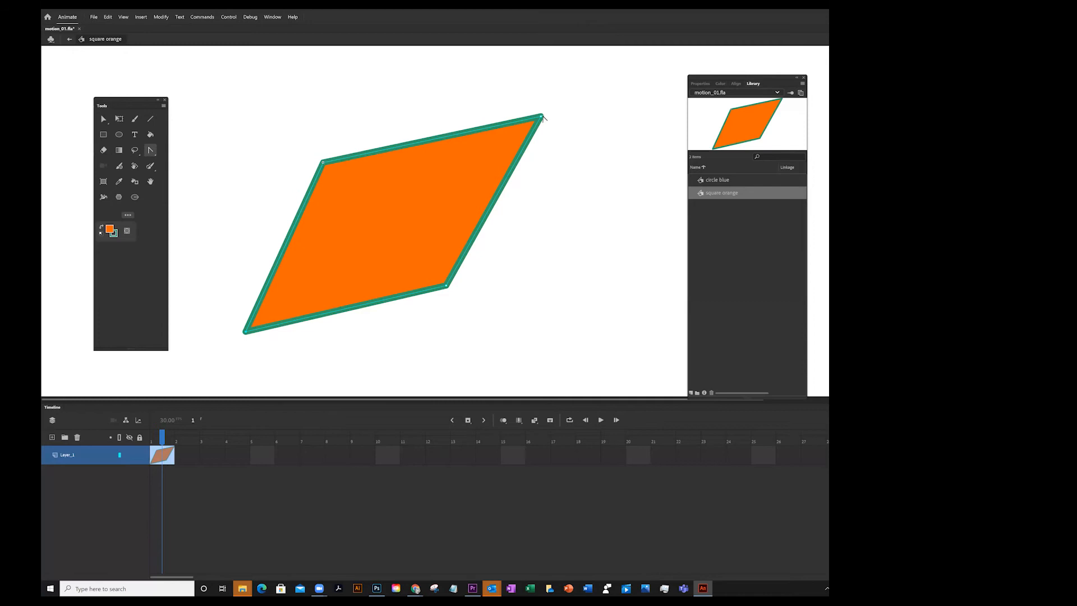
drag(542, 117, 595, 84)
drag(536, 70, 481, 80)
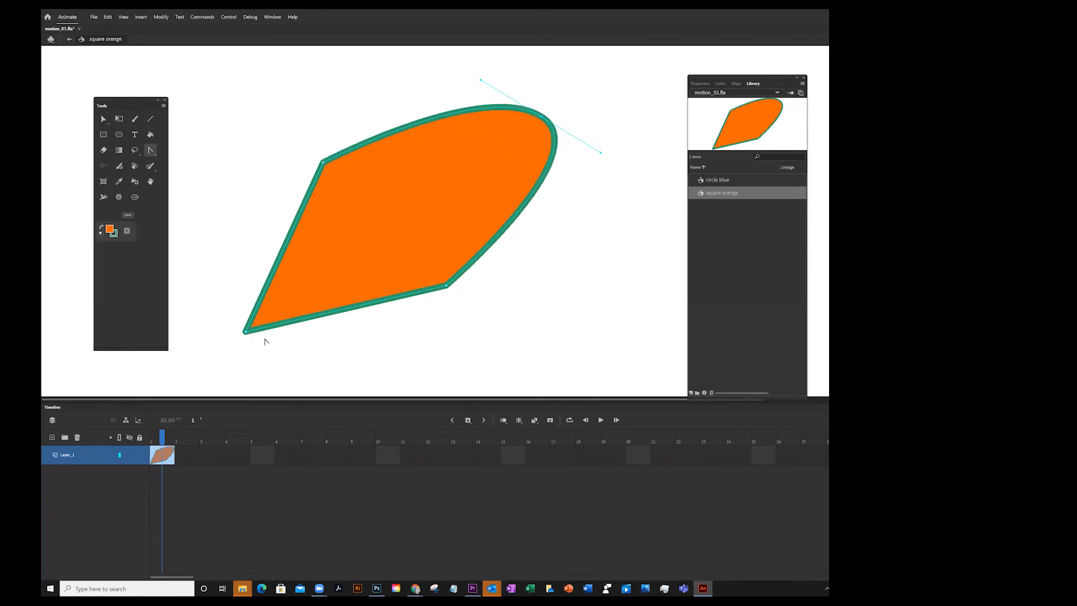
drag(245, 334, 313, 375)
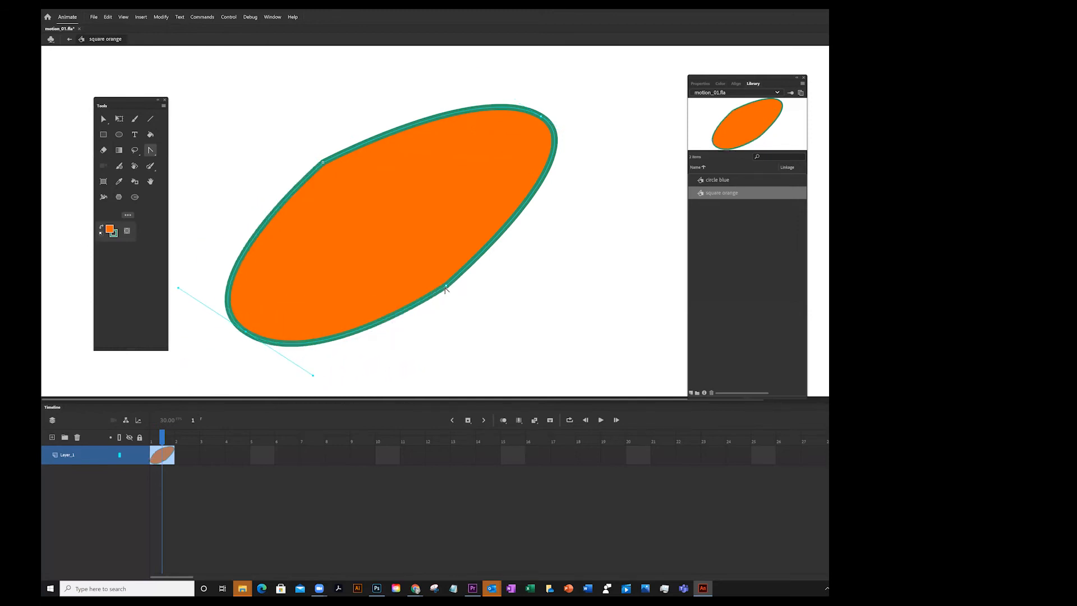
drag(447, 285, 402, 201)
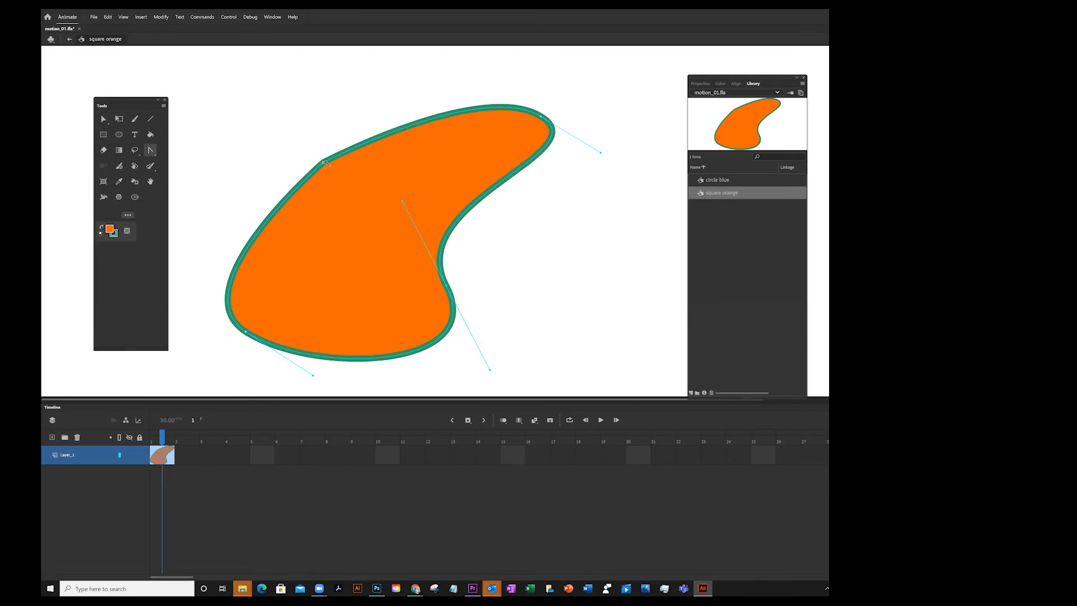
drag(323, 162, 391, 260)
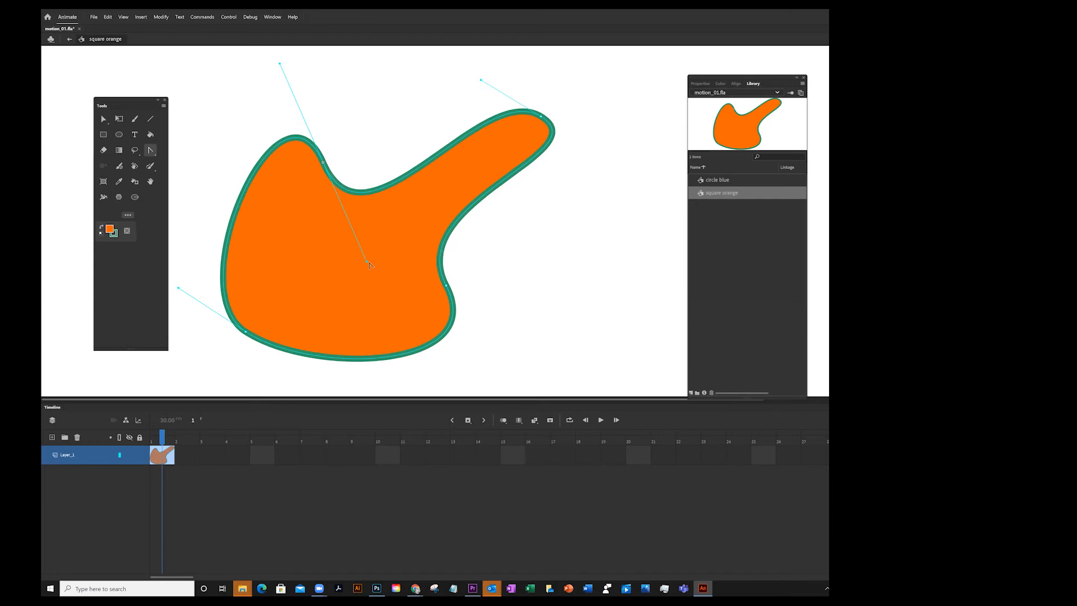
click(151, 151)
drag(367, 265, 301, 63)
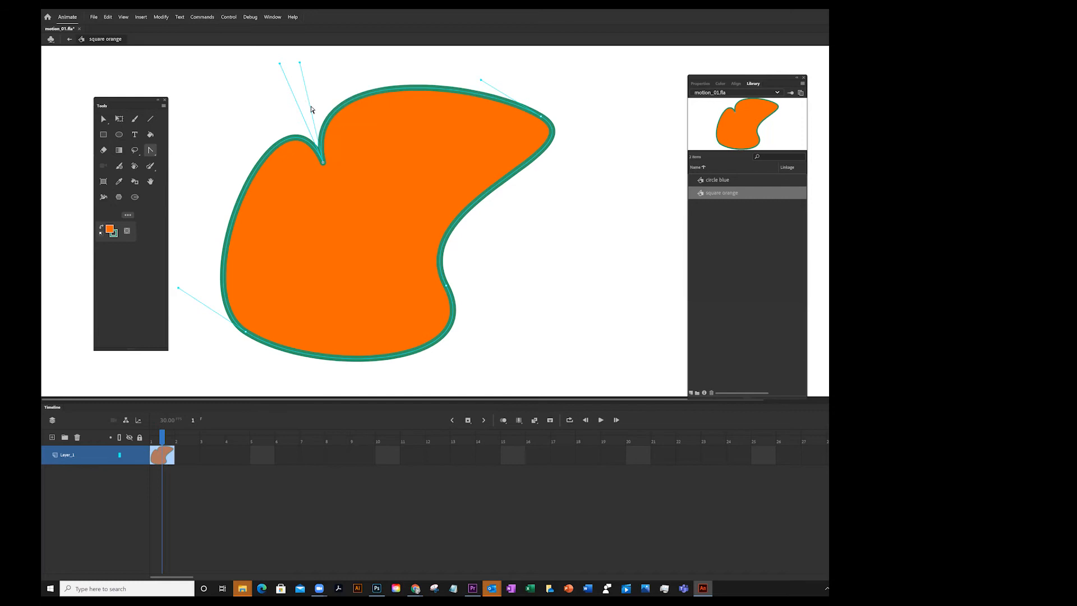
key(ctrl+z)
Refine the blob's outline by adjusting its curve handles with the Subselection tool
click(107, 119)
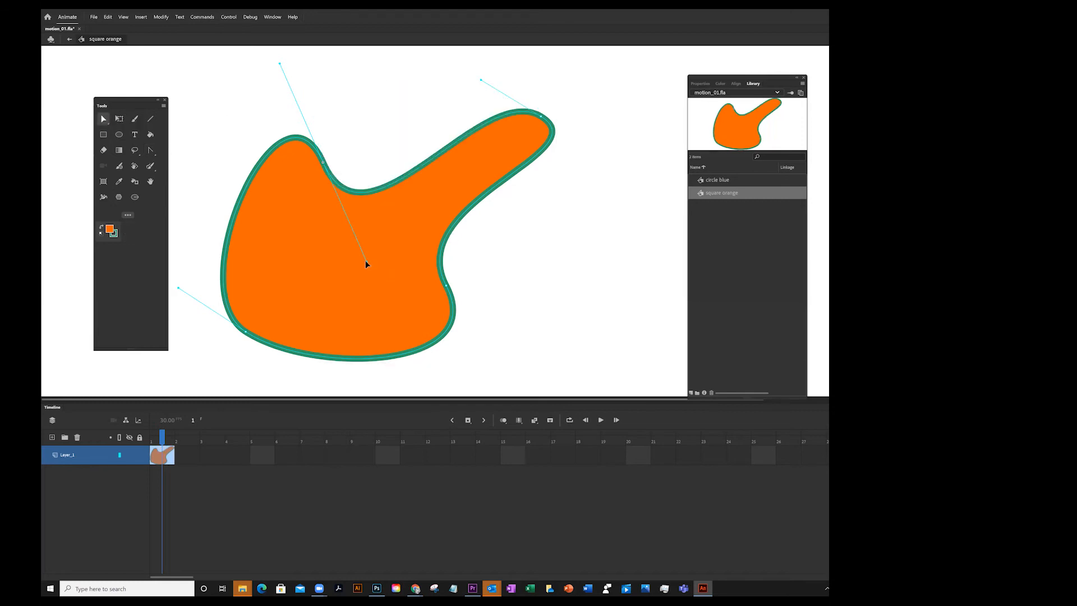
drag(365, 261, 413, 109)
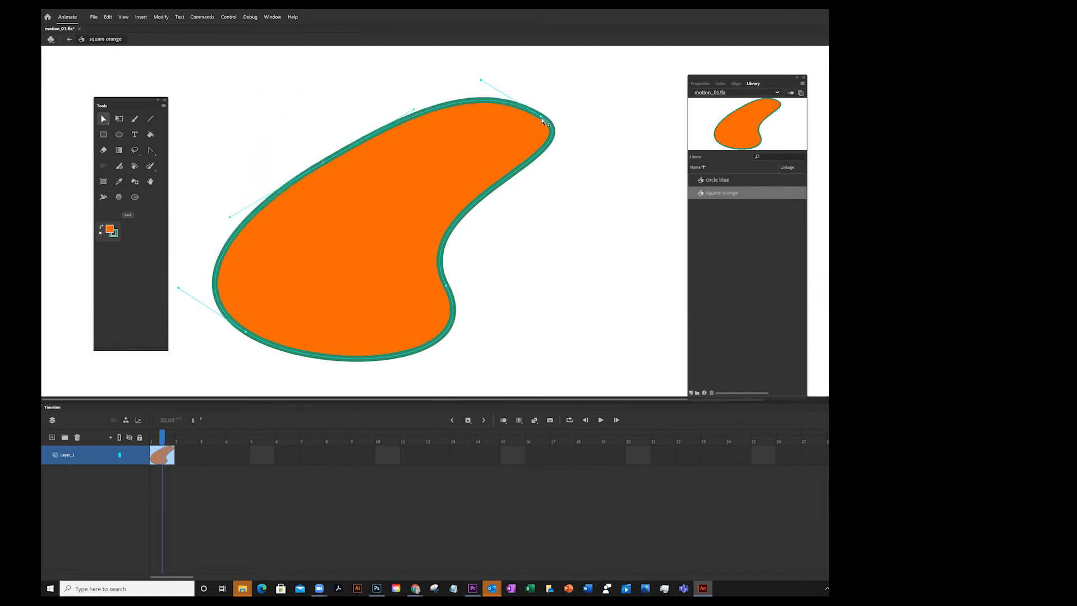
click(542, 118)
drag(601, 153, 539, 193)
drag(401, 200, 379, 145)
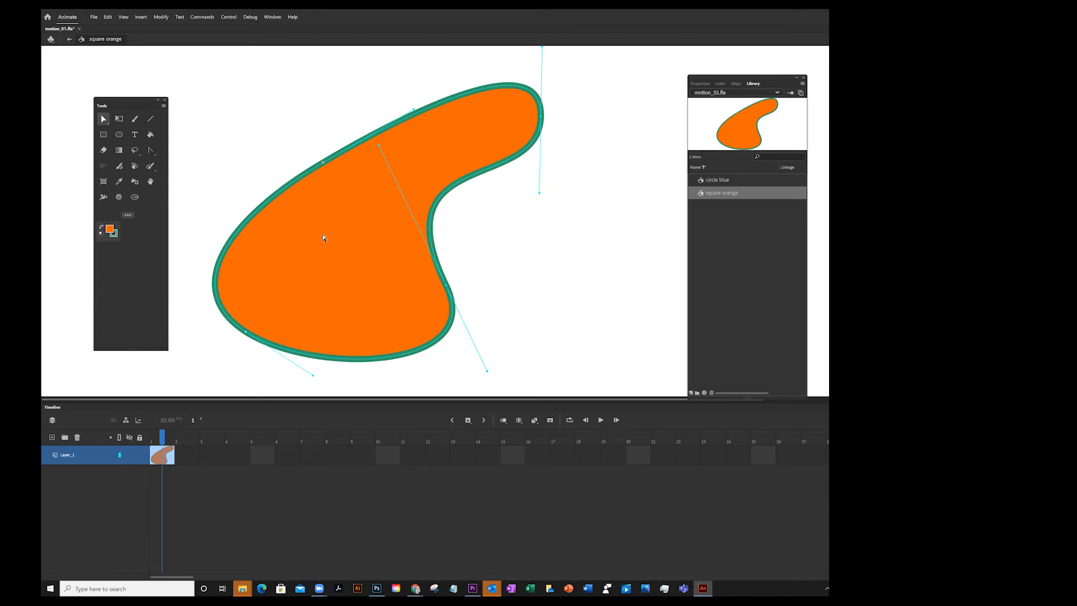
Select the blob's fill, change it to green #00CC33, and return to Scene 1 with the Library shown
click(102, 120)
click(141, 123)
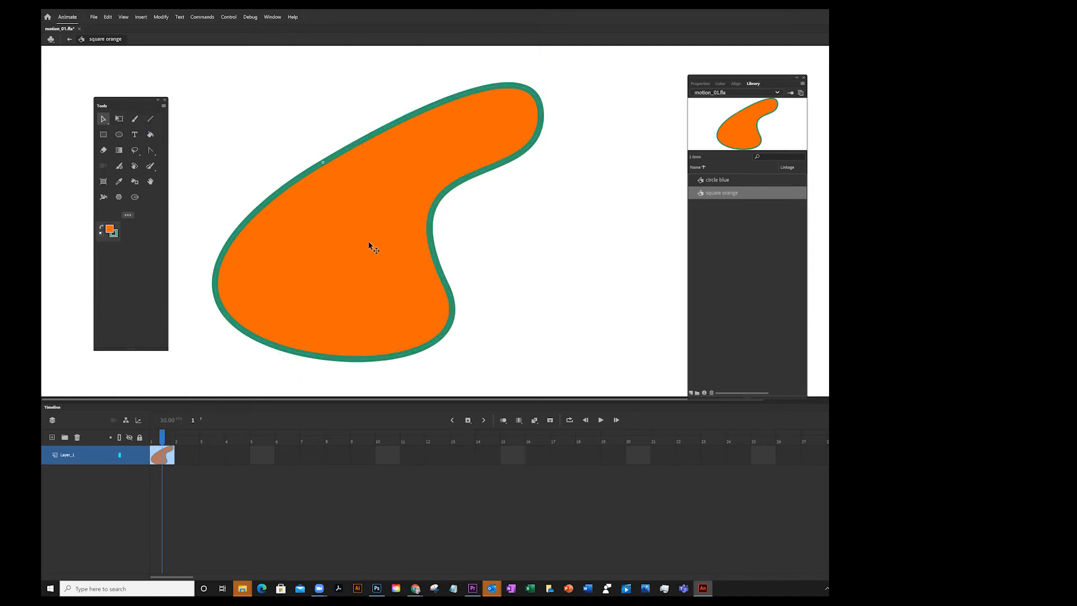
click(104, 119)
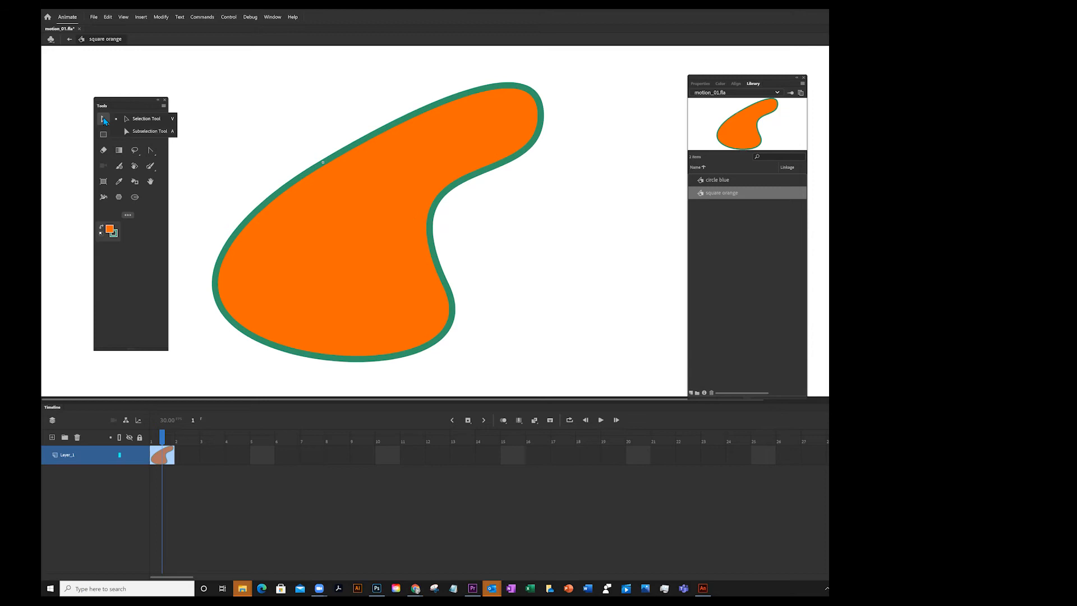
click(134, 131)
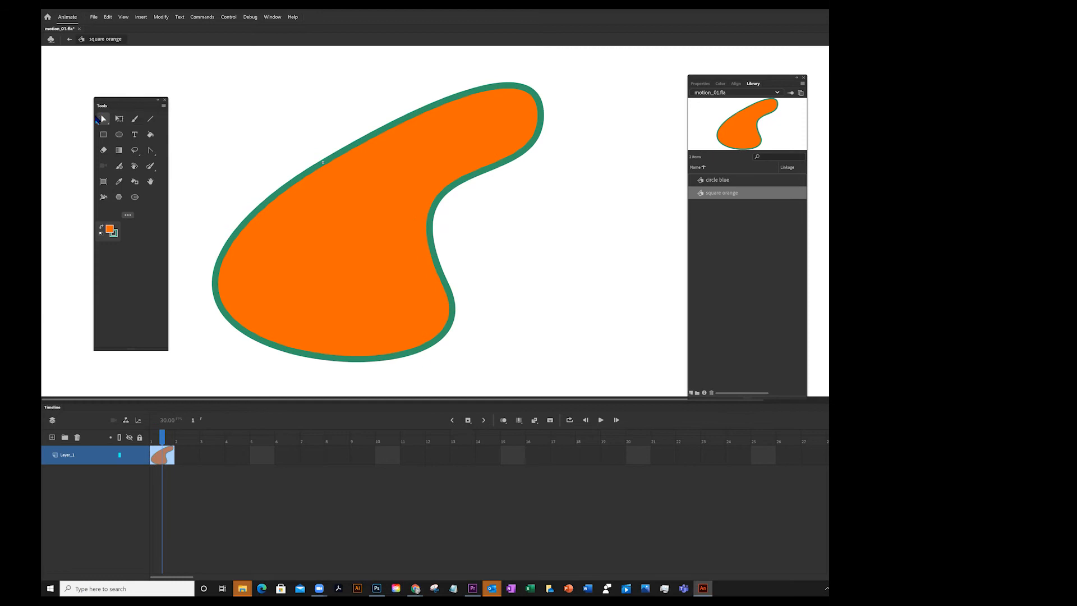
click(103, 120)
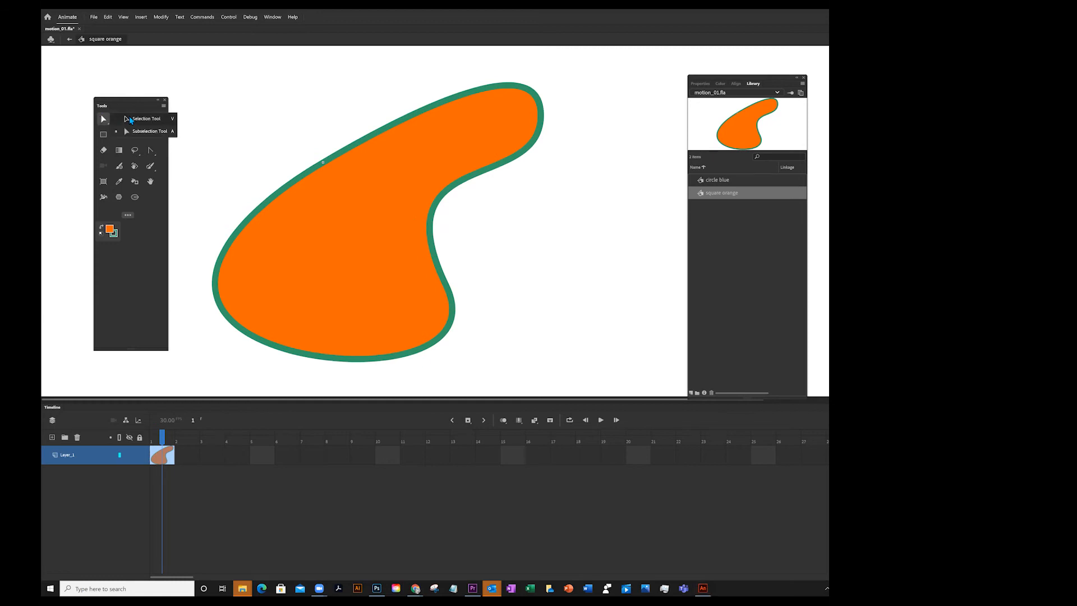
click(131, 118)
click(309, 214)
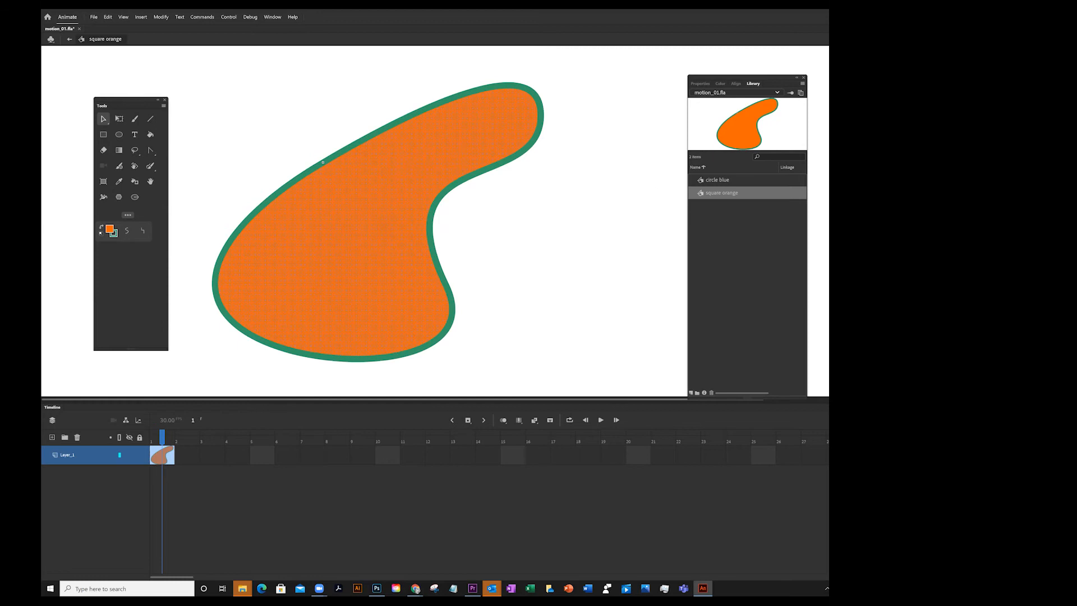
click(700, 83)
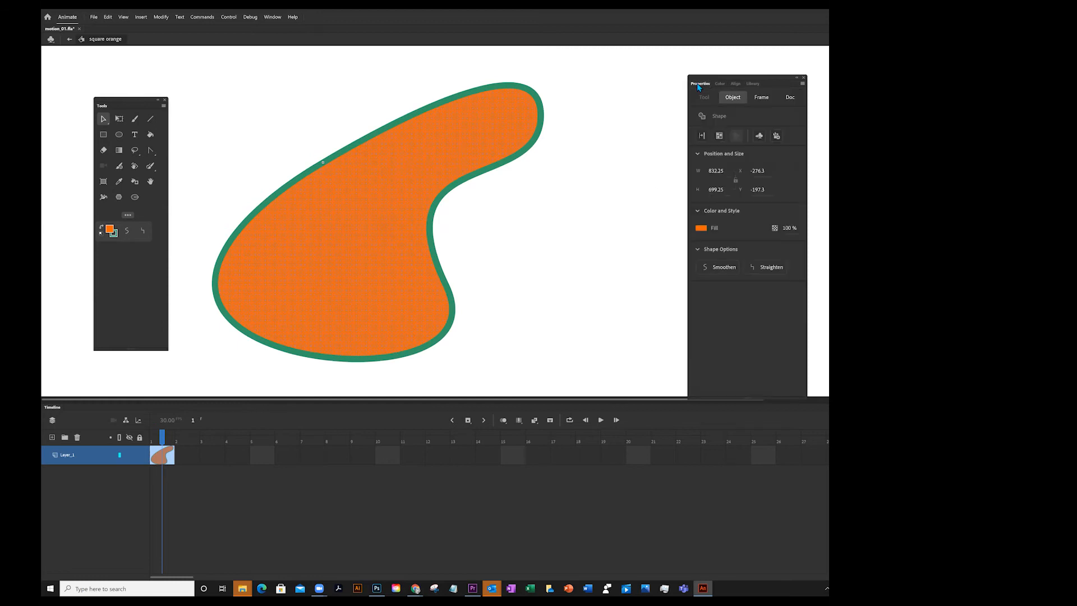
click(701, 229)
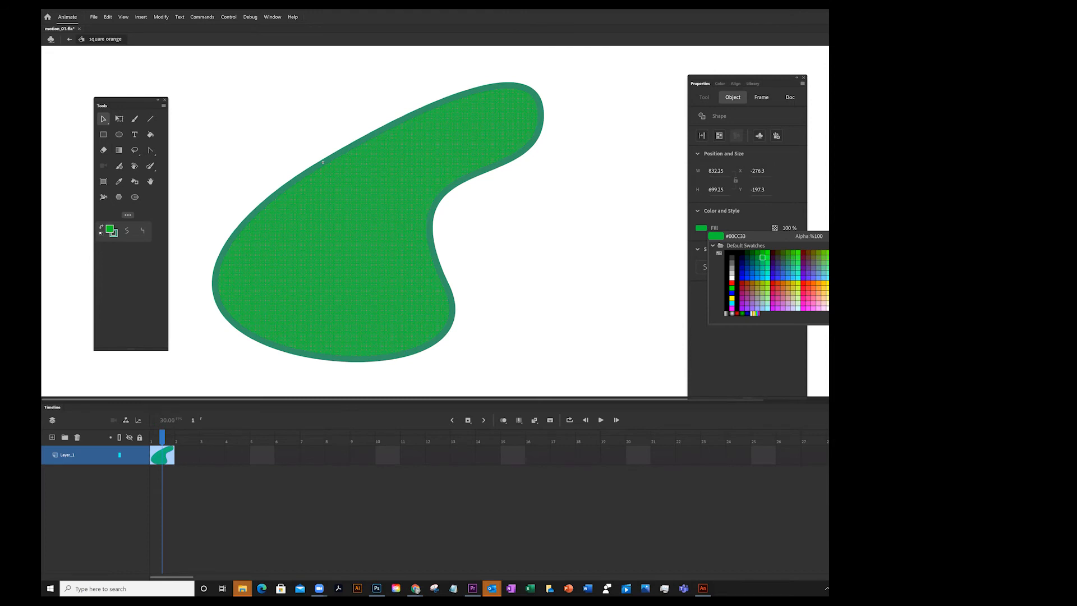
click(762, 258)
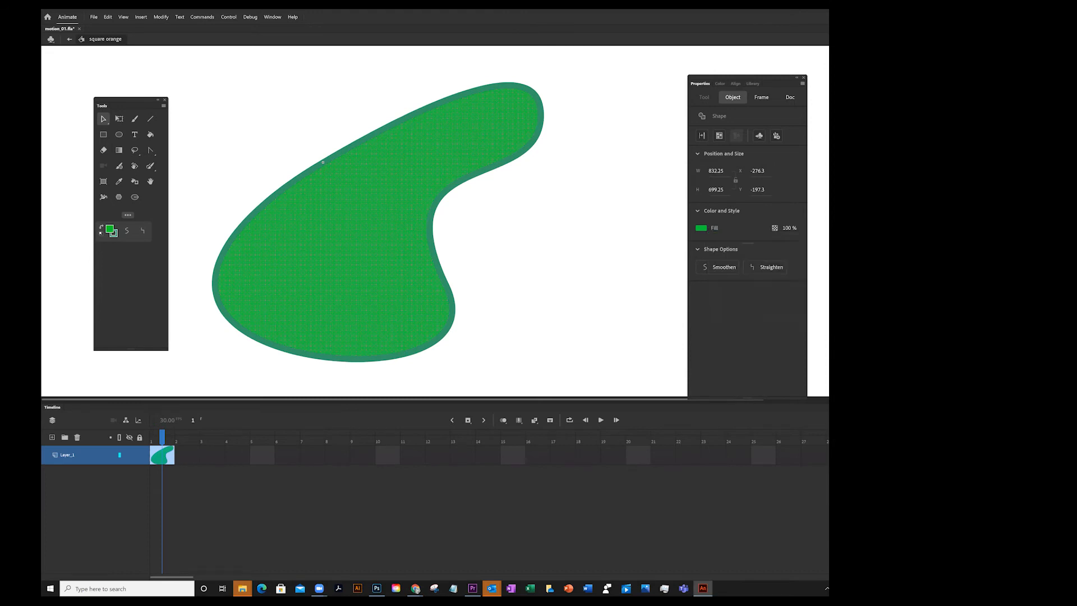
click(576, 193)
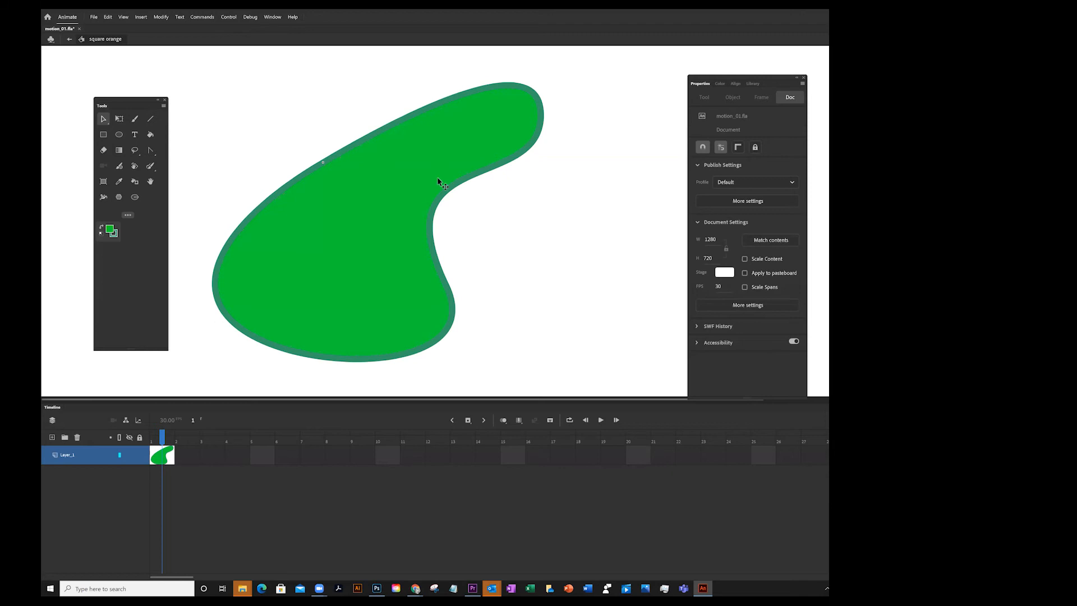
click(69, 39)
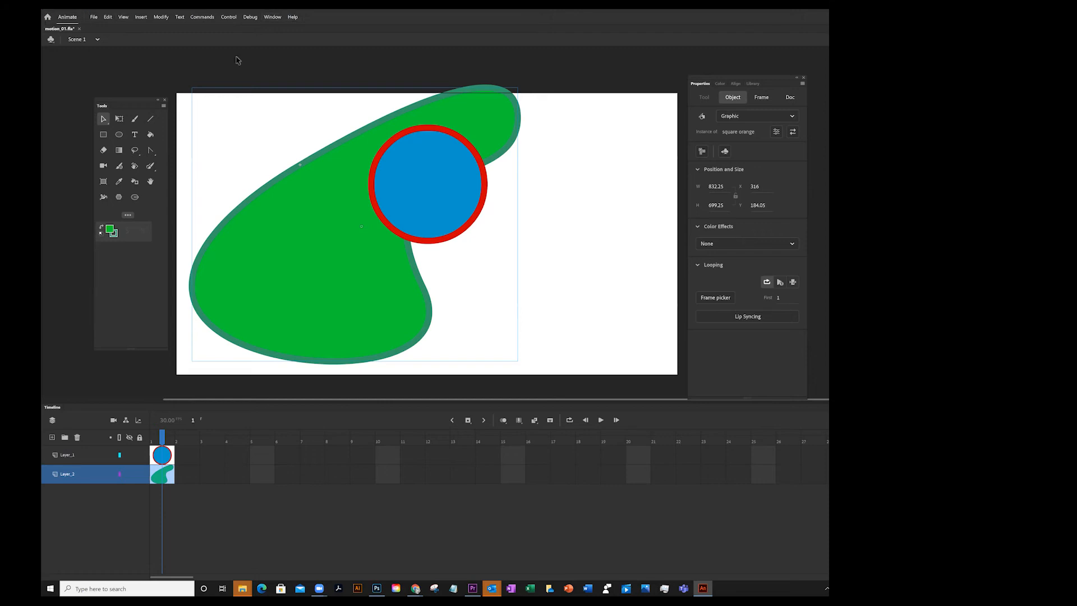
click(753, 83)
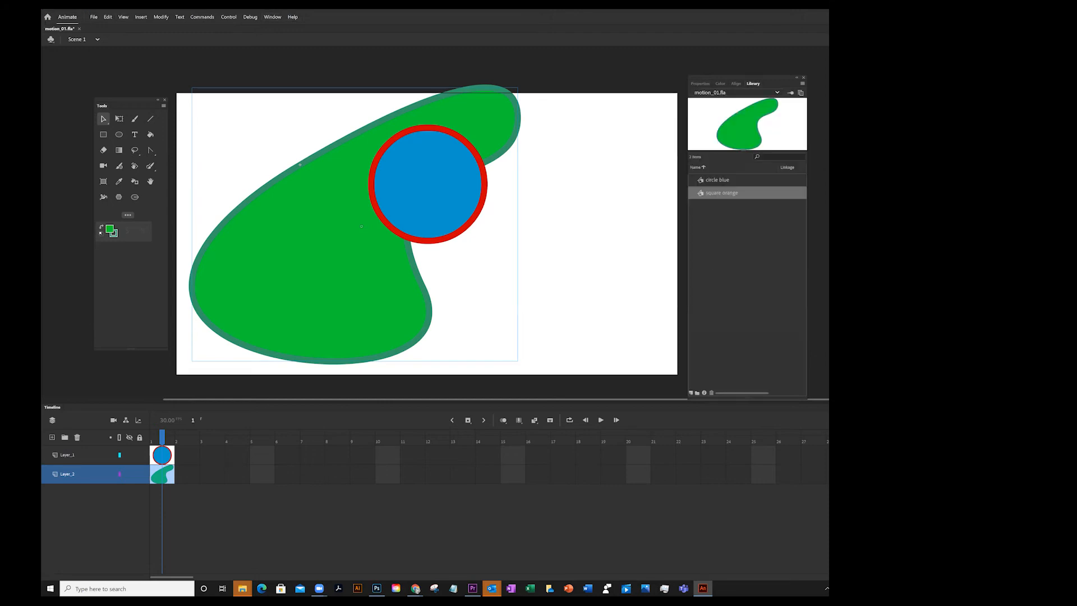
Duplicate the square orange symbol in the library as a graphic symbol named green blob
double_click(701, 194)
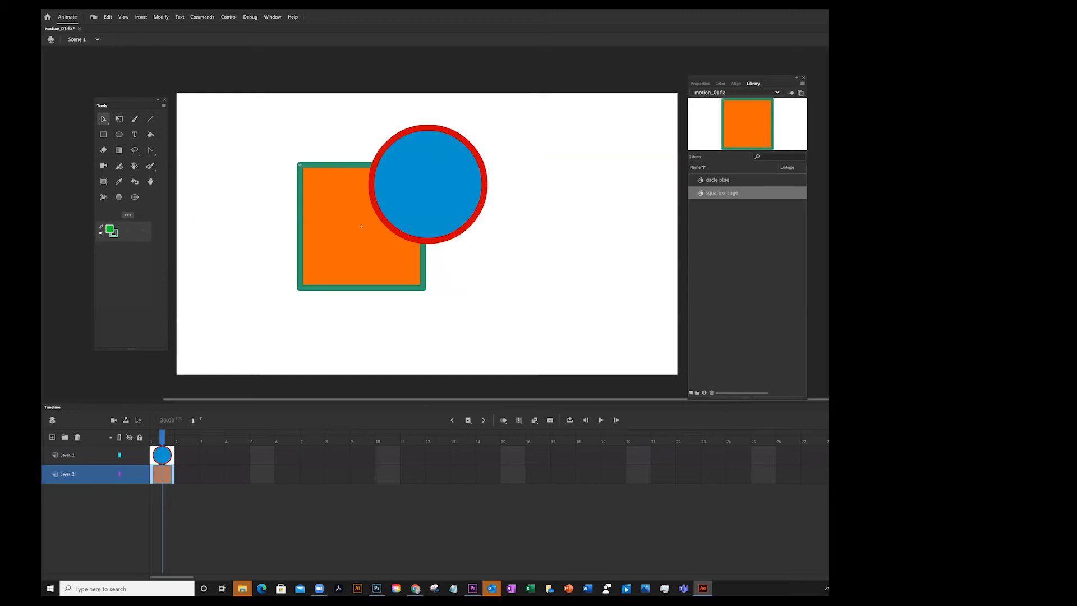
right_click(729, 193)
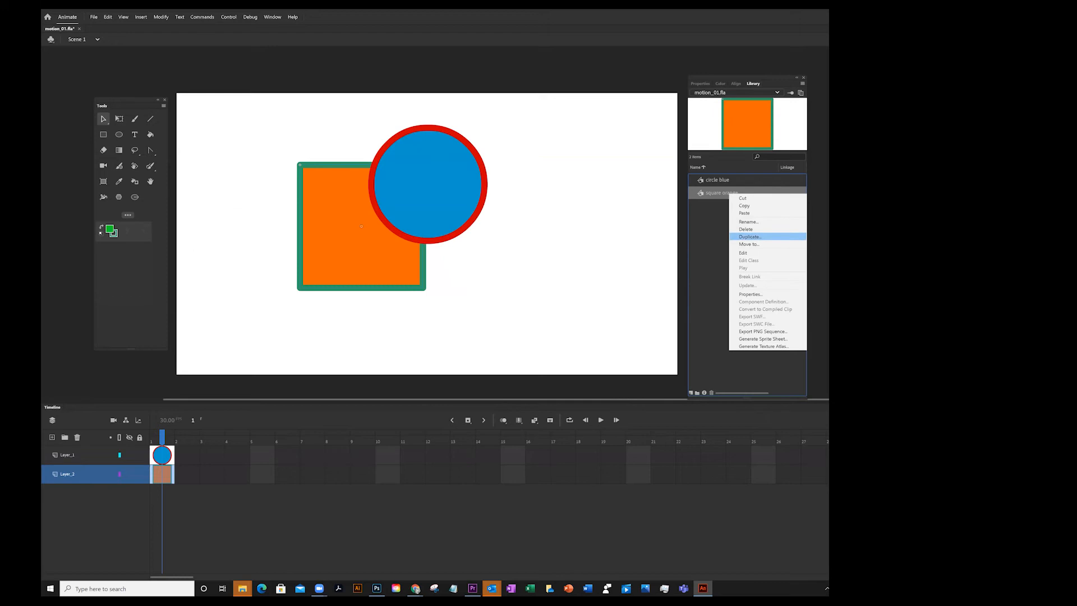
click(749, 236)
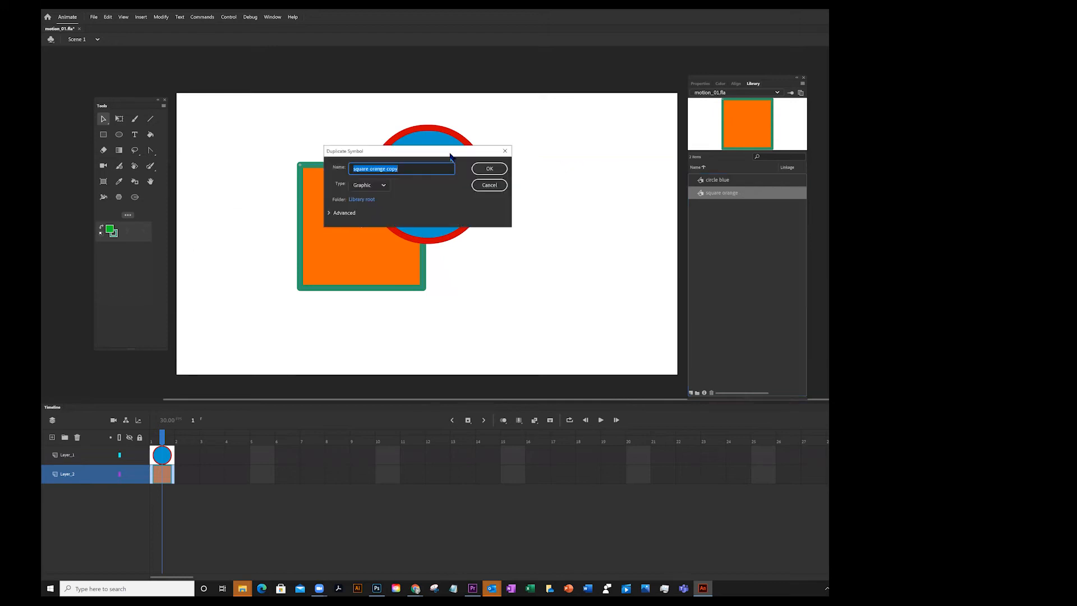
click(421, 167)
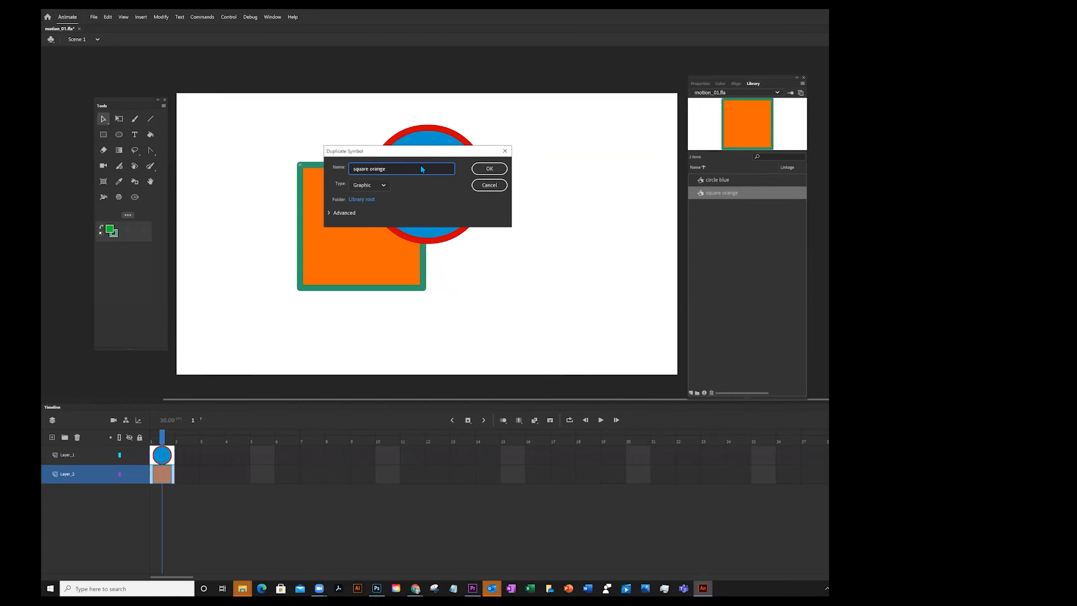
key(BackSpace)
key(BackSpace)
key(BackSpace)
key(BackSpace)
key(BackSpace)
key(BackSpace)
key(BackSpace)
key(BackSpace)
key(BackSpace)
key(BackSpace)
key(BackSpace)
key(BackSpace)
text(green)
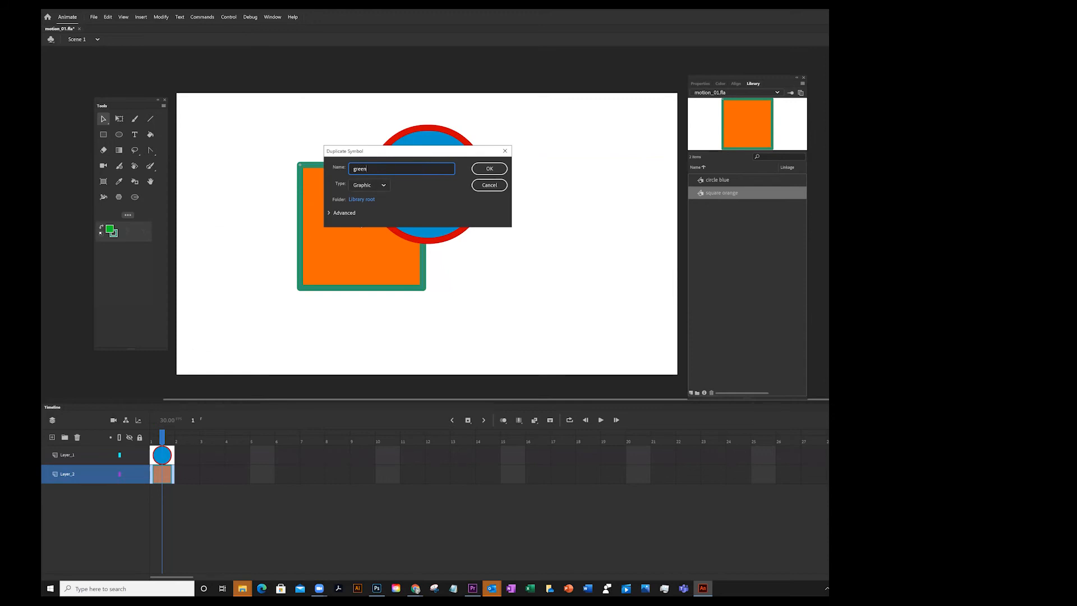
text( blog)
click(489, 168)
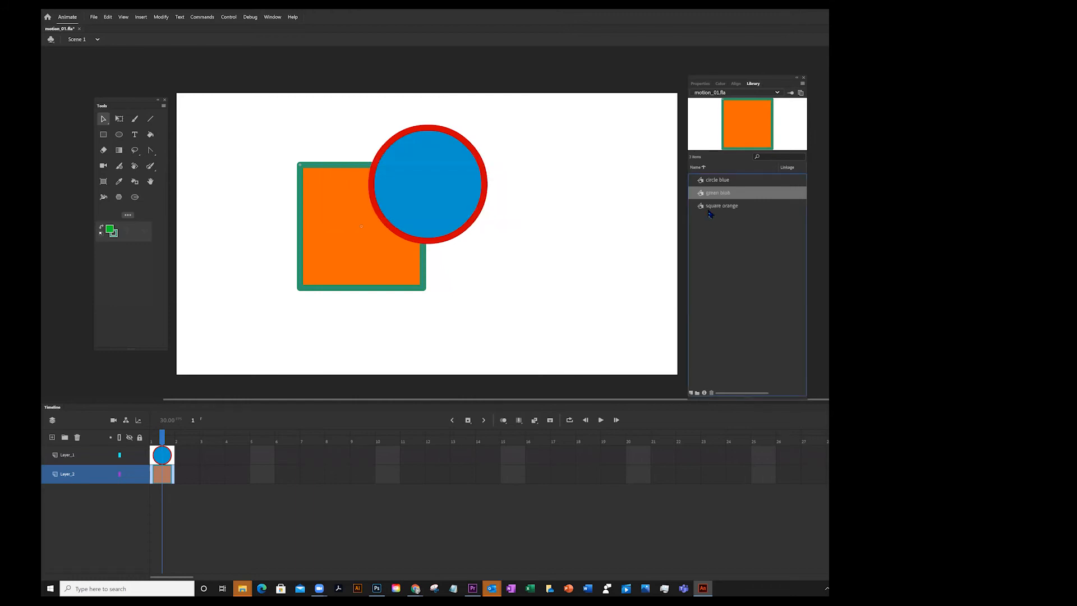
Open the green blob symbol and drag its top-right and bottom-left corners outward into a slanted quadrilateral
click(721, 206)
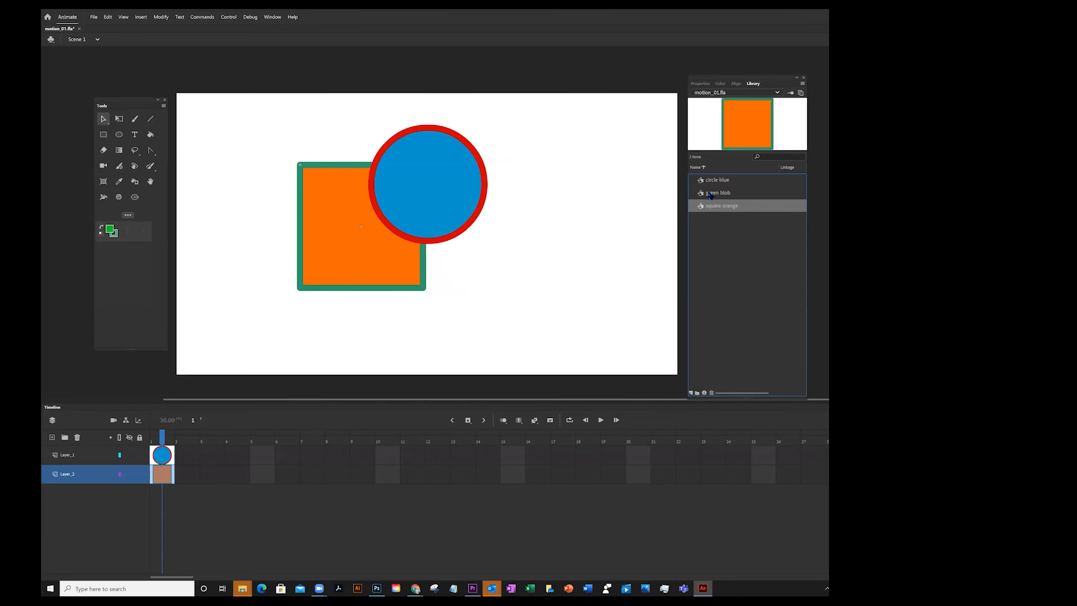
click(710, 196)
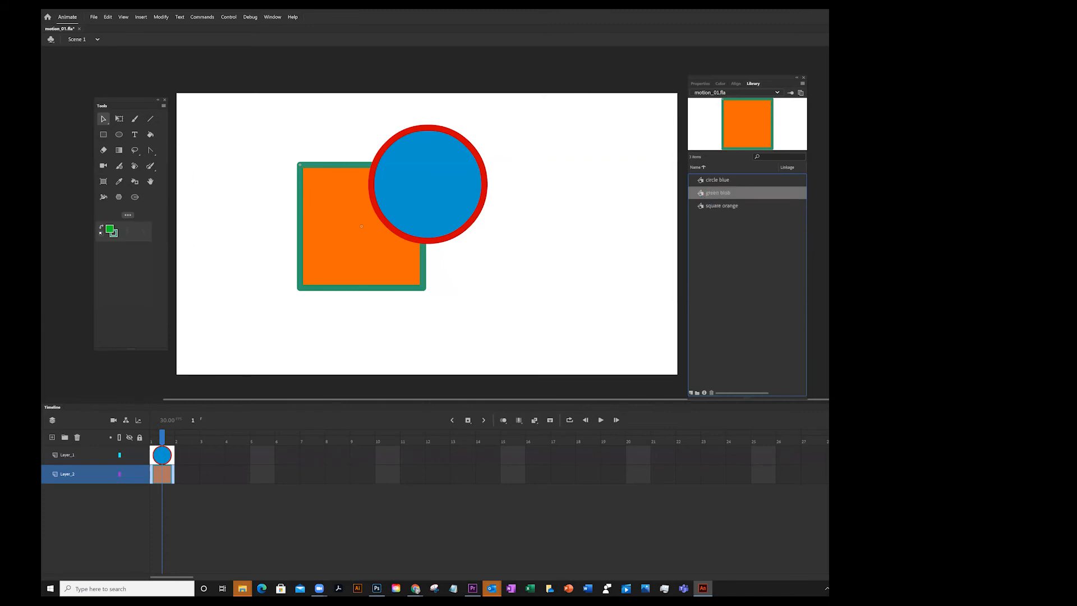
double_click(701, 194)
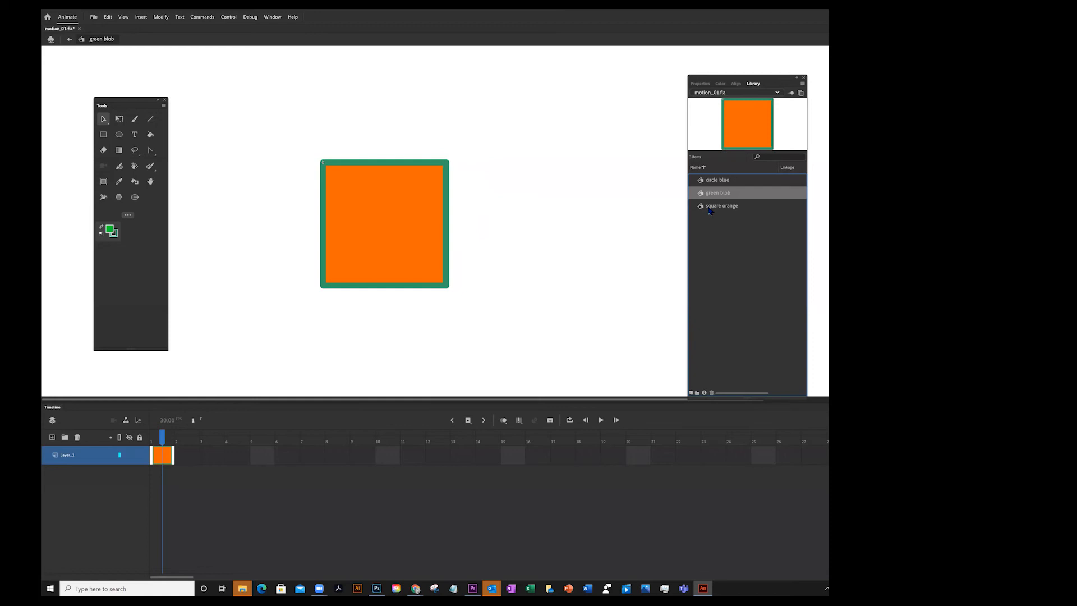
click(400, 200)
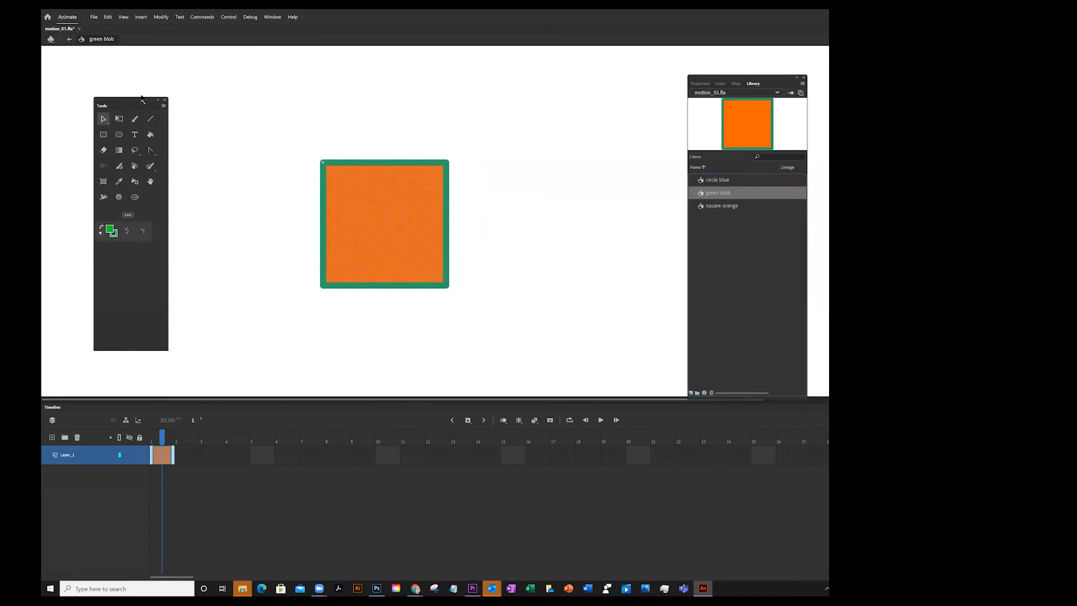
click(107, 119)
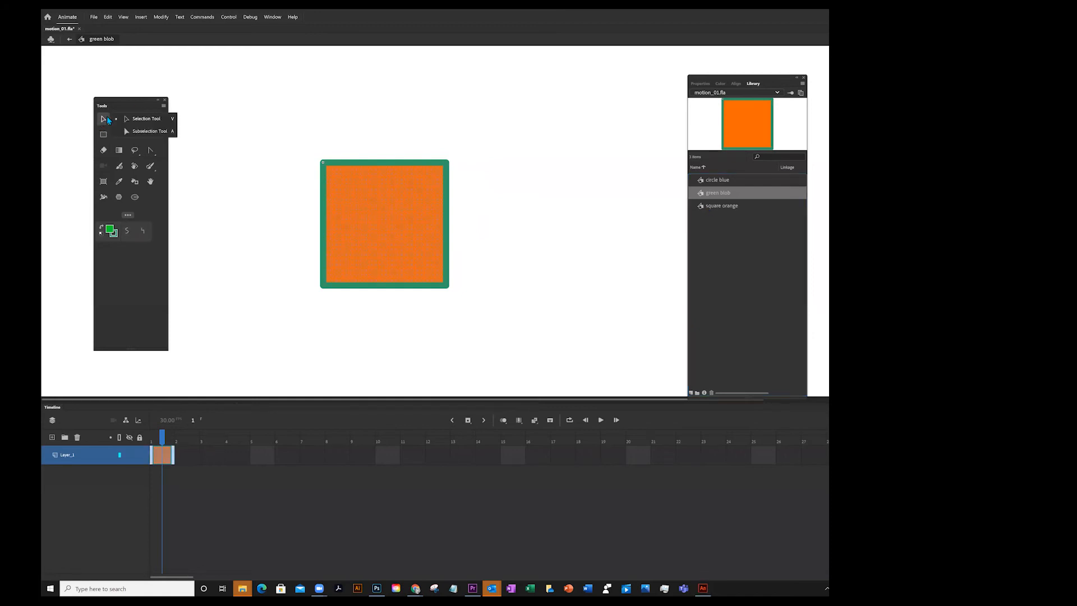
click(134, 133)
click(447, 164)
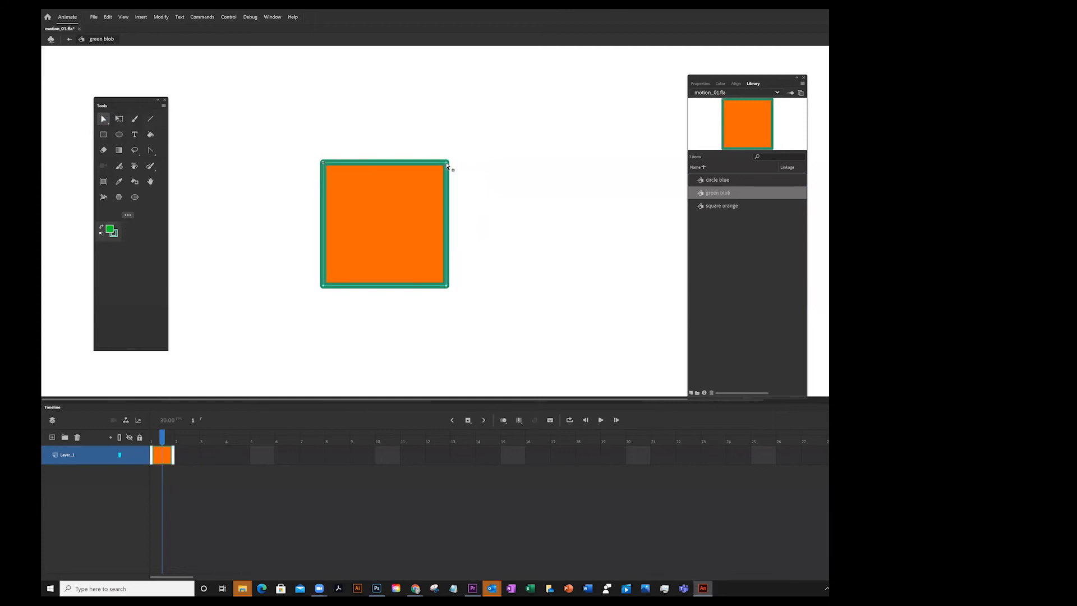
drag(447, 165, 527, 123)
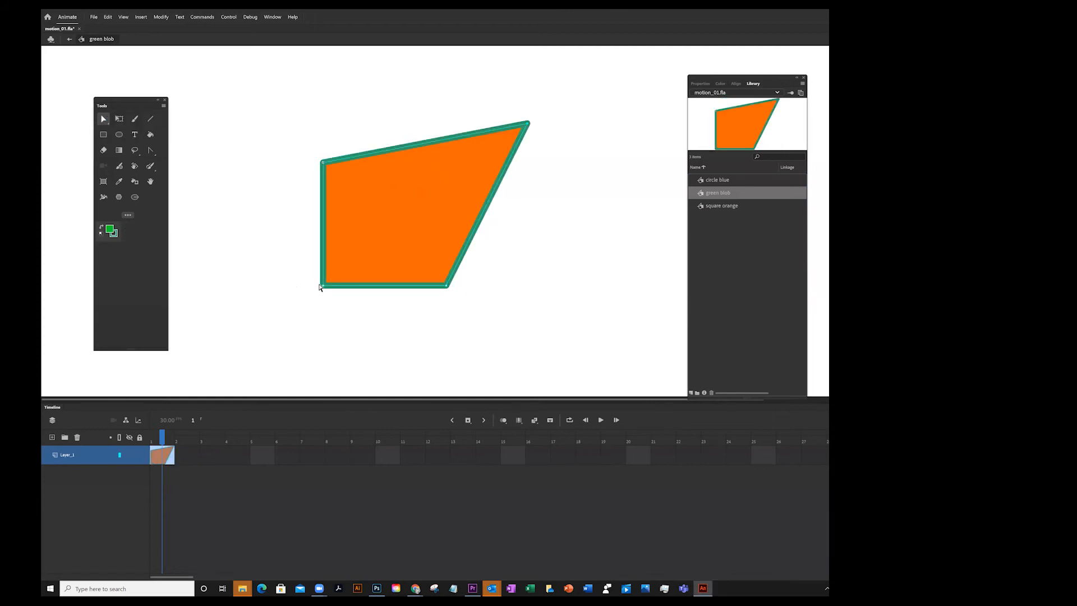
drag(324, 287, 263, 314)
With the Convert Anchor Point tool, turn the bottom-right and top-left corners into smooth curves
click(150, 150)
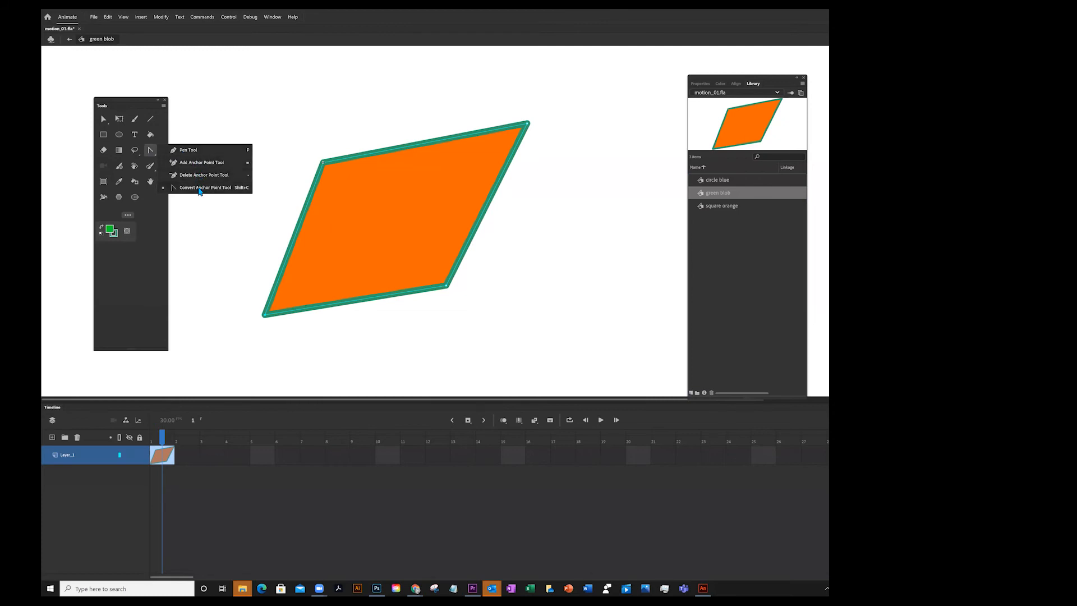
click(193, 188)
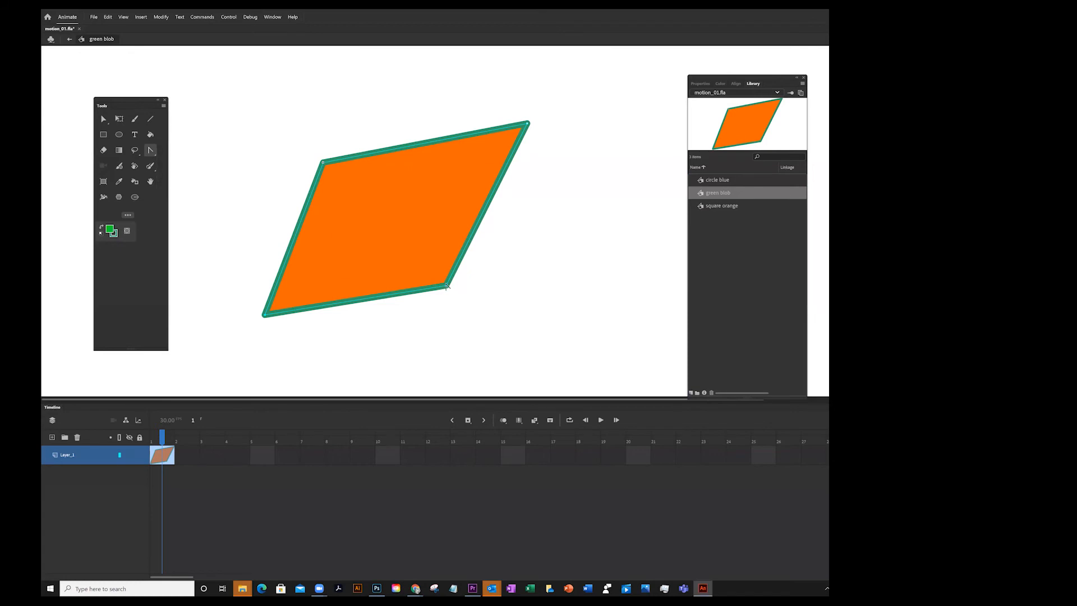
drag(448, 287, 565, 321)
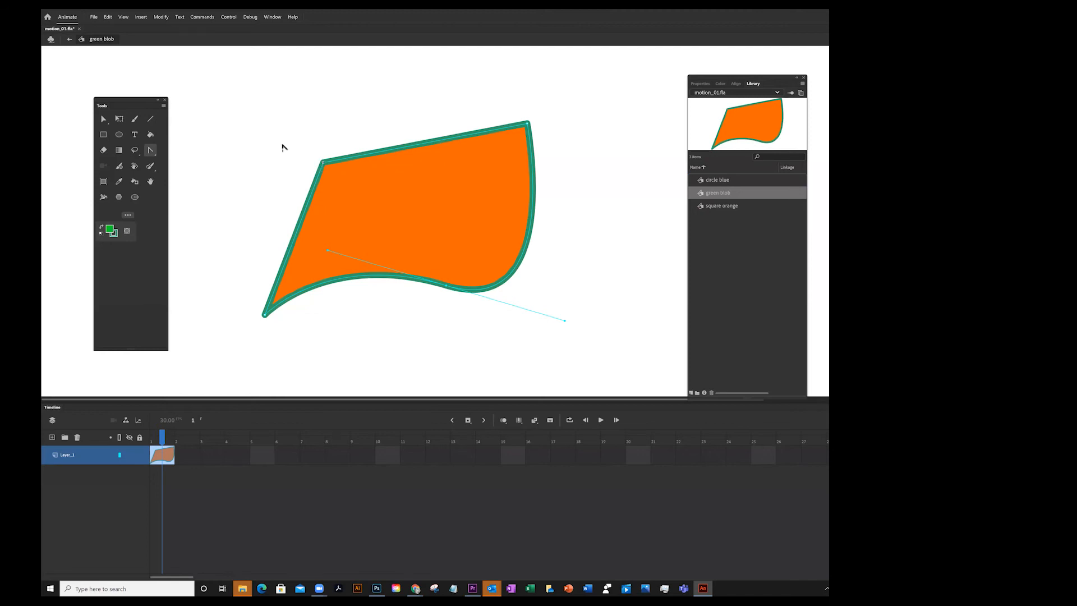
drag(323, 163, 432, 199)
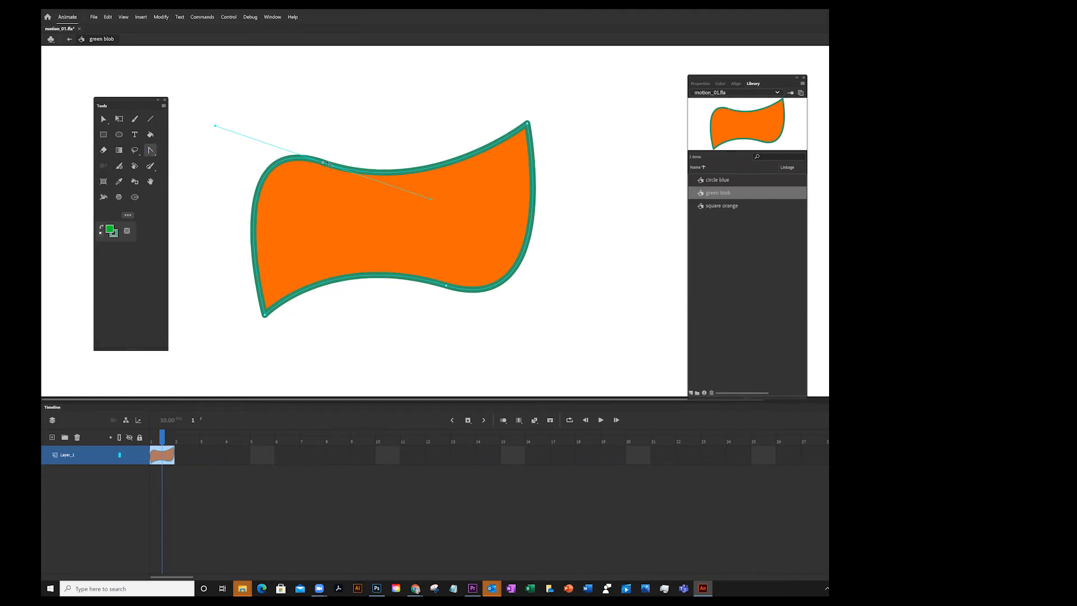
click(323, 163)
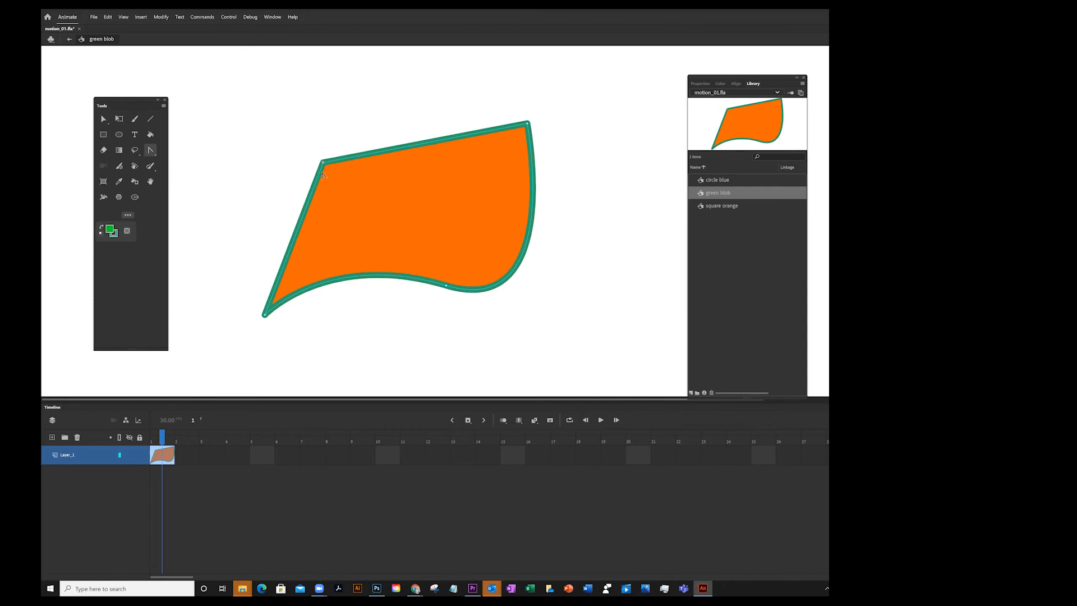
key(ctrl+z)
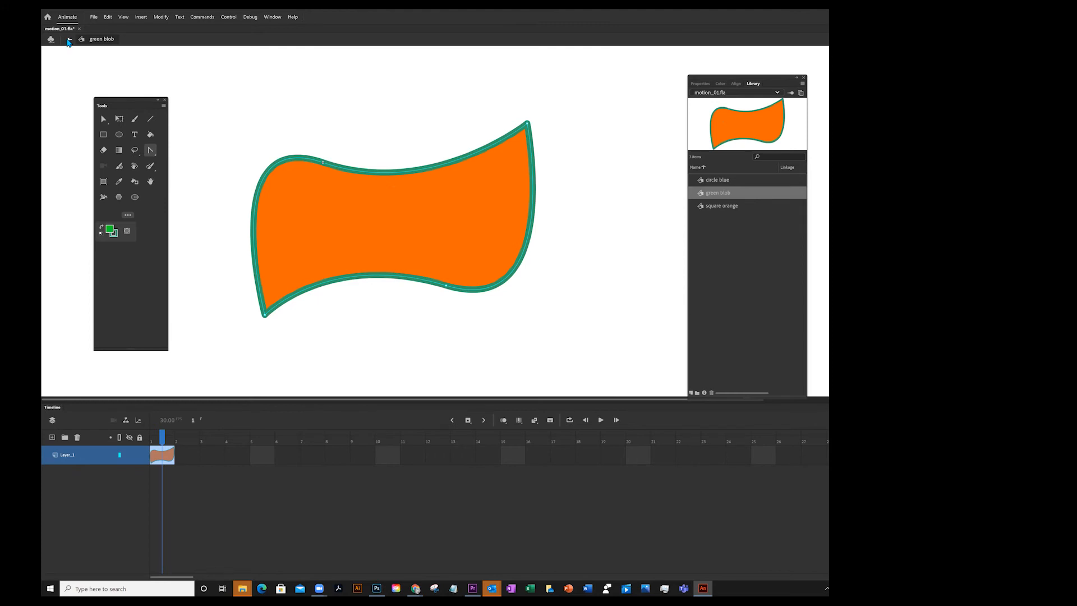
Reopen the green blob symbol, change its fill to green, and return to Scene 1
click(69, 40)
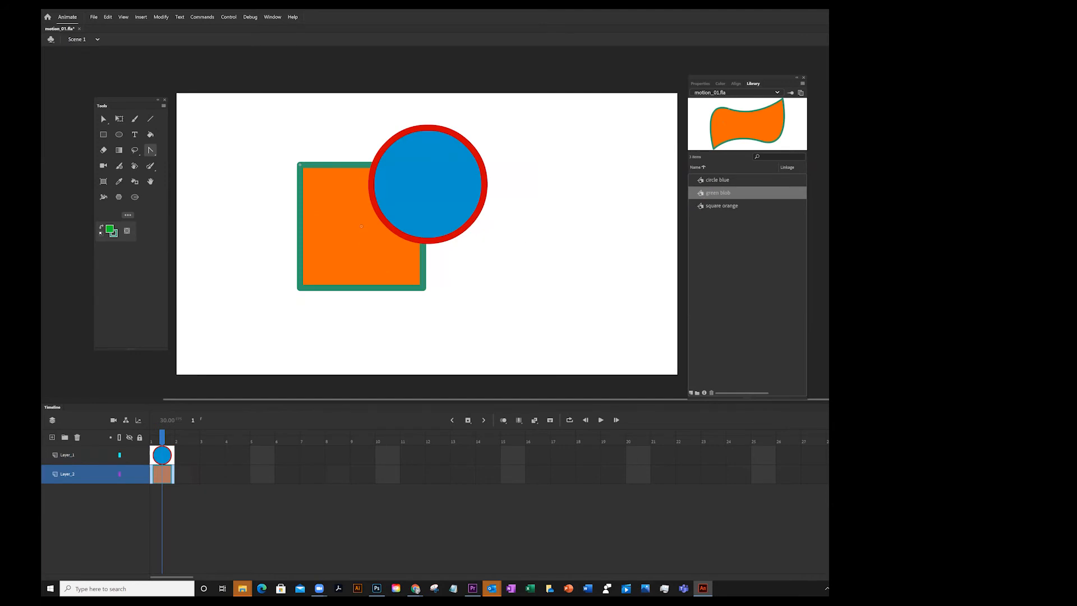
double_click(705, 193)
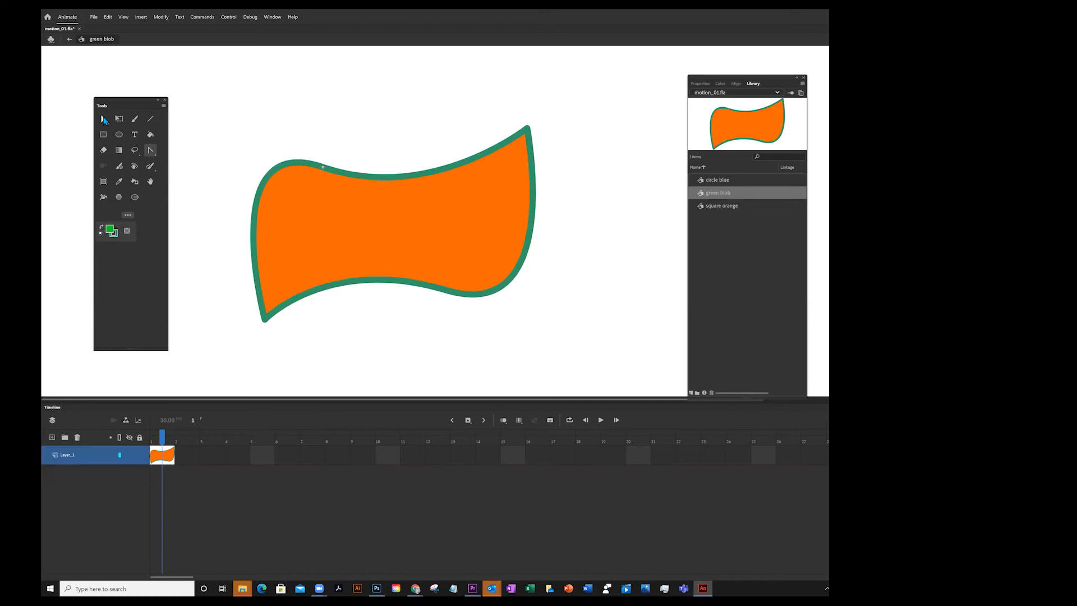
click(104, 119)
click(133, 120)
click(316, 210)
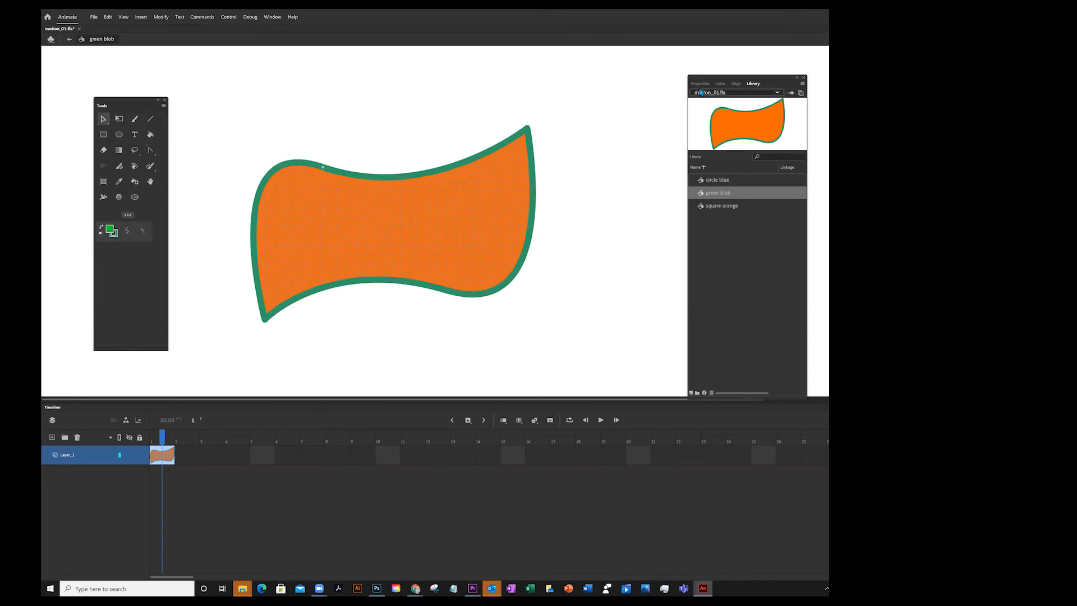
click(699, 83)
click(700, 229)
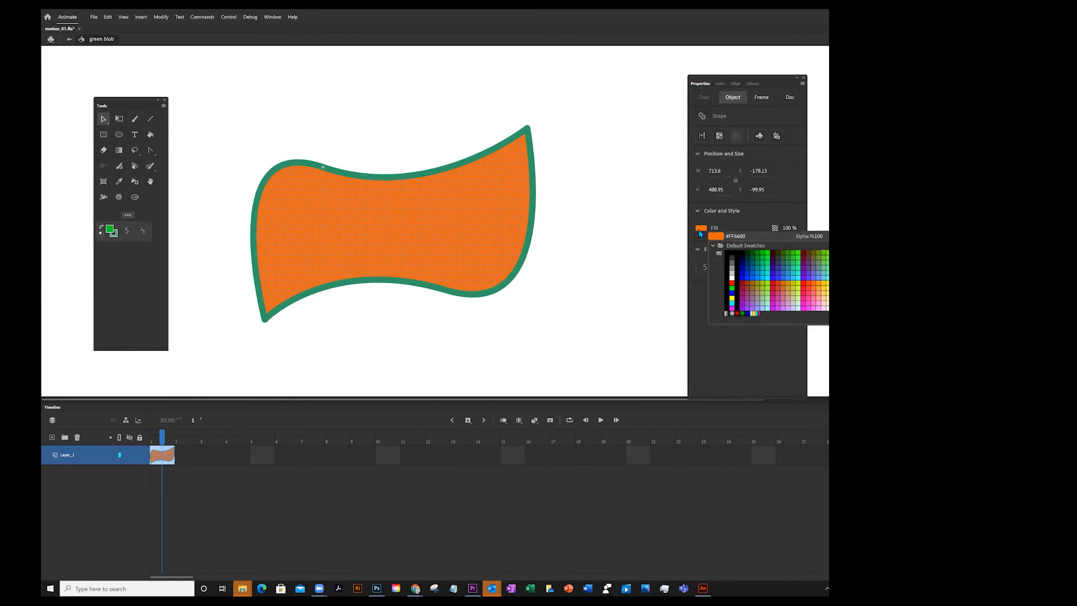
click(762, 258)
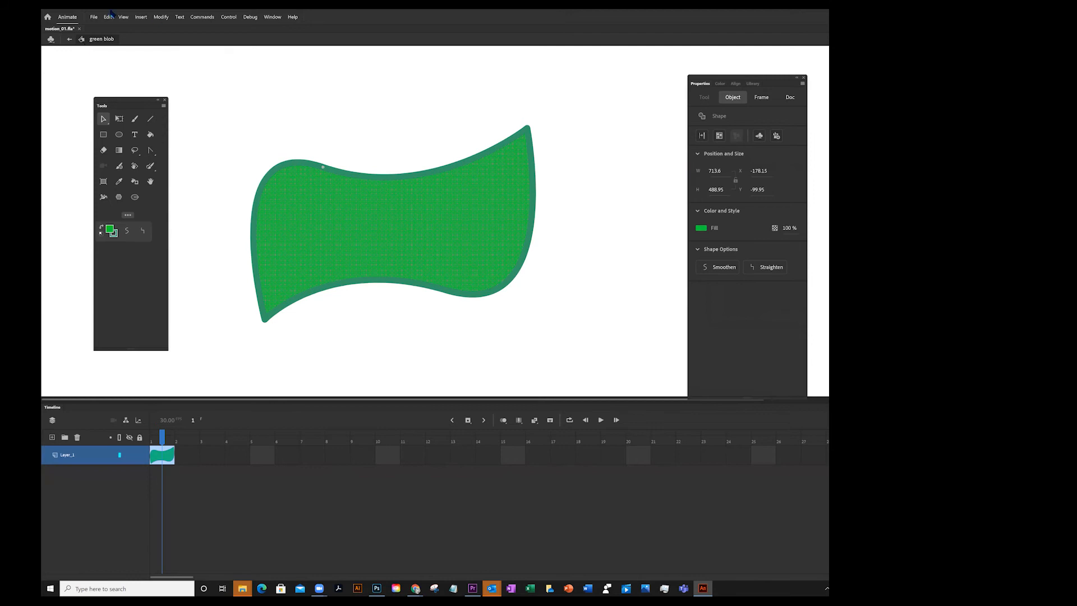
click(69, 40)
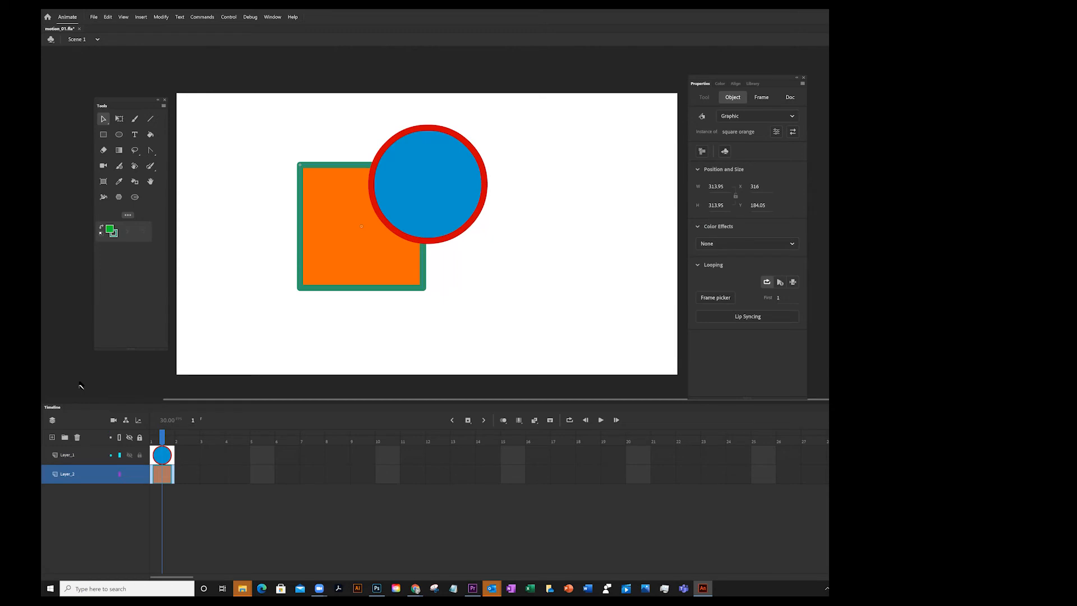
Add a new layer at the top of the stack and place a green blob instance on the stage
click(53, 437)
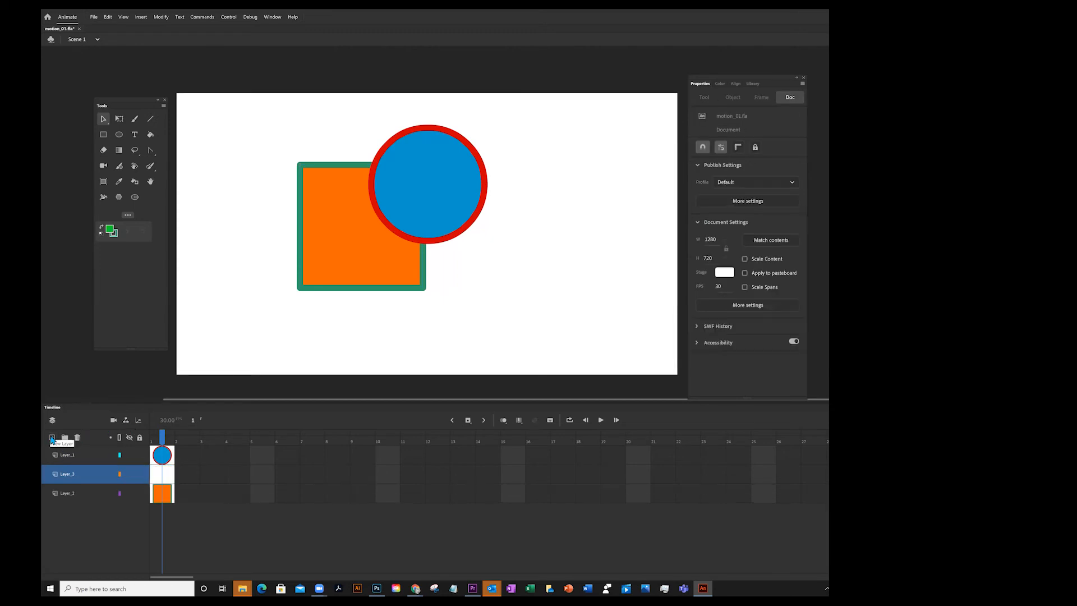
drag(80, 474, 79, 447)
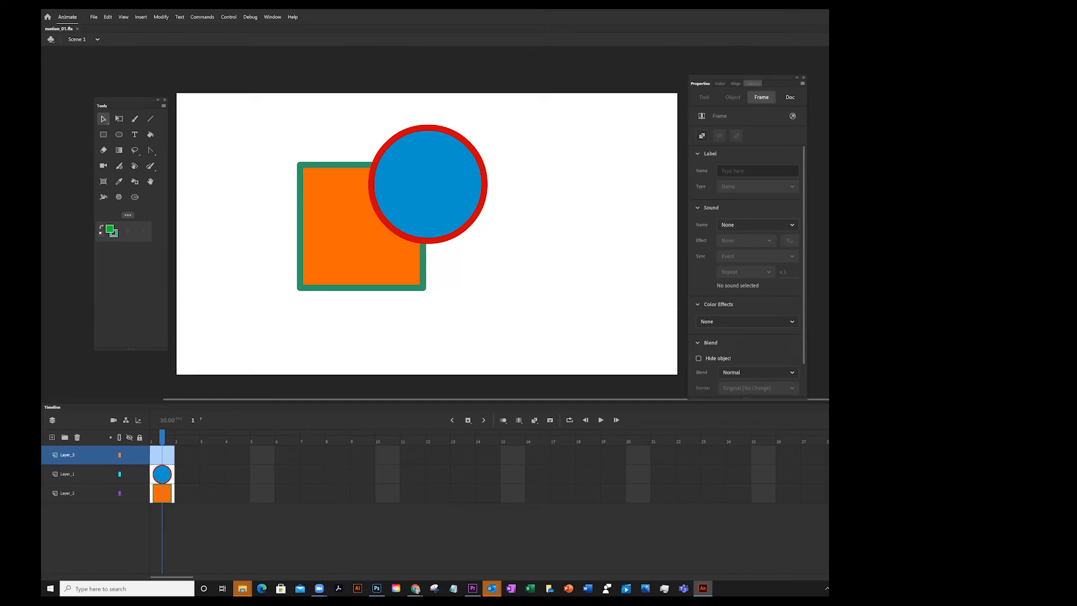
click(753, 84)
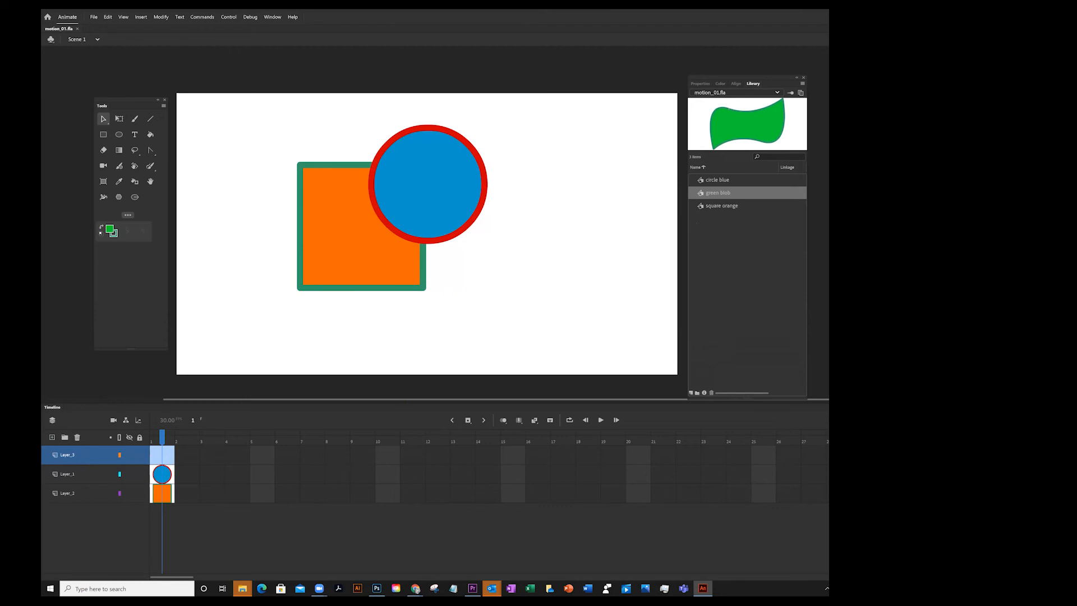
drag(690, 123, 471, 240)
Move the blob's layer to the bottom of the layer stack and nudge the blob slightly down and left
drag(89, 454, 89, 501)
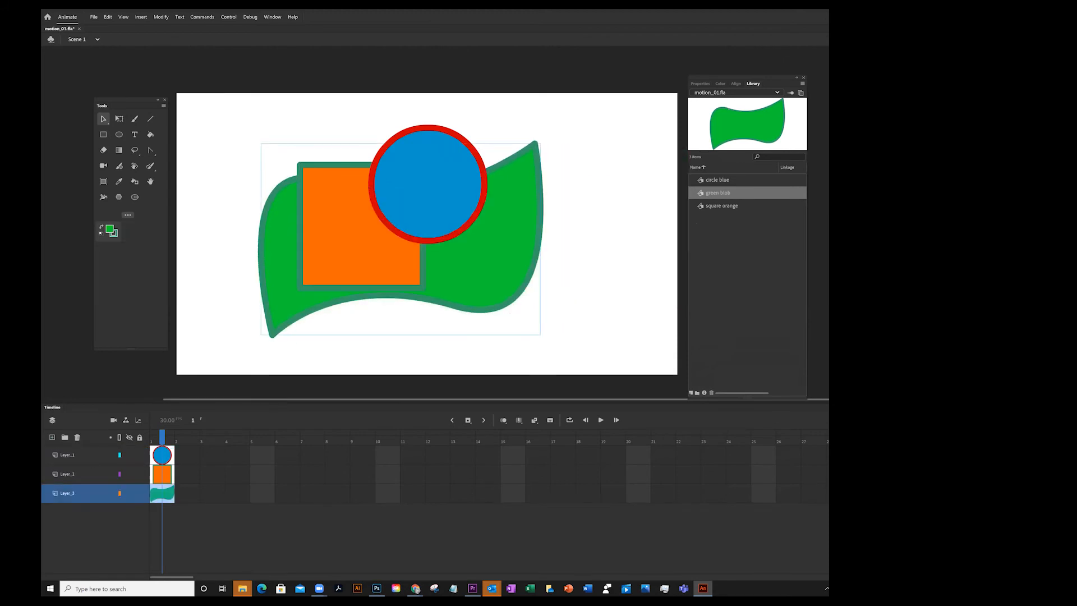
drag(488, 281, 474, 286)
click(614, 244)
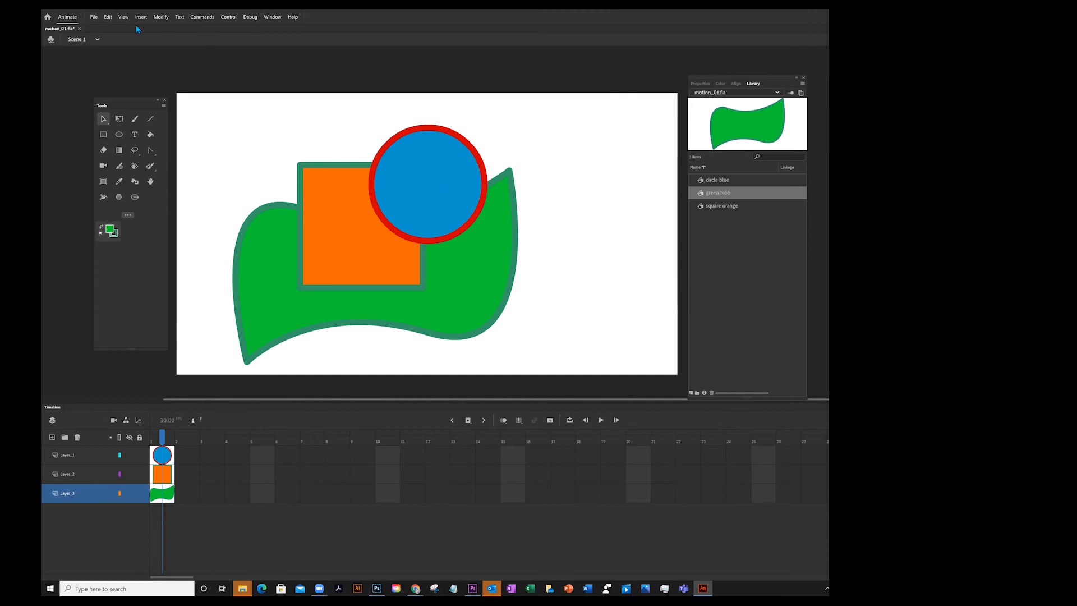
click(93, 17)
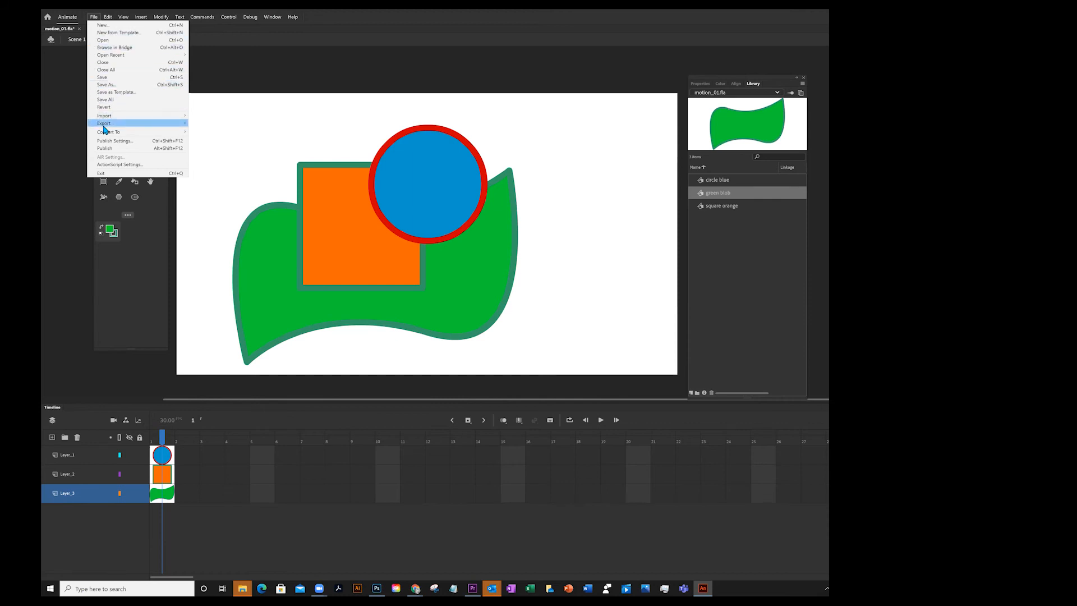
mouse_move(105, 125)
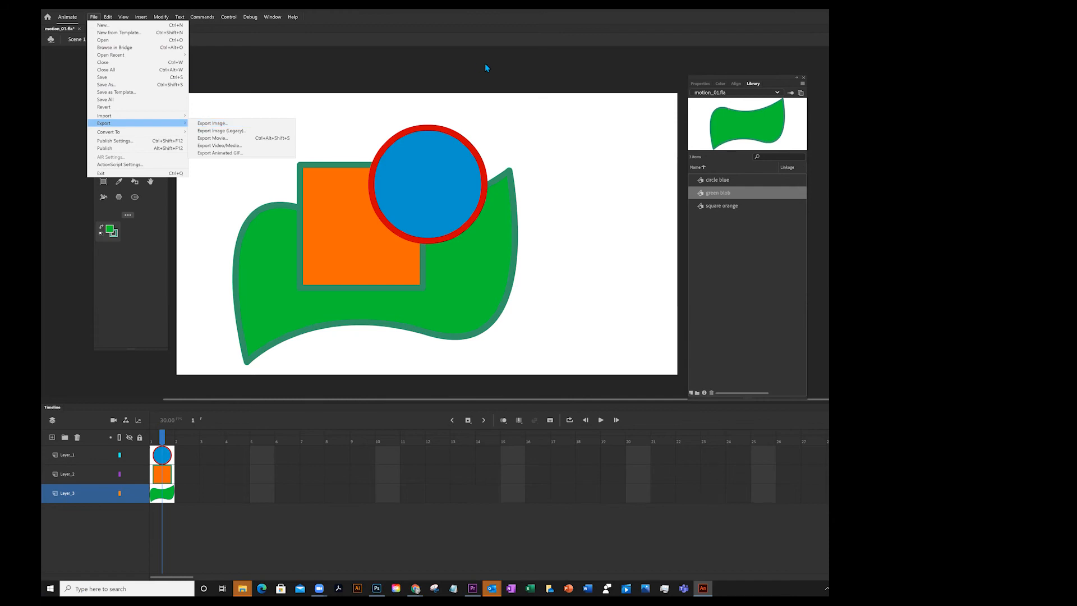
click(506, 91)
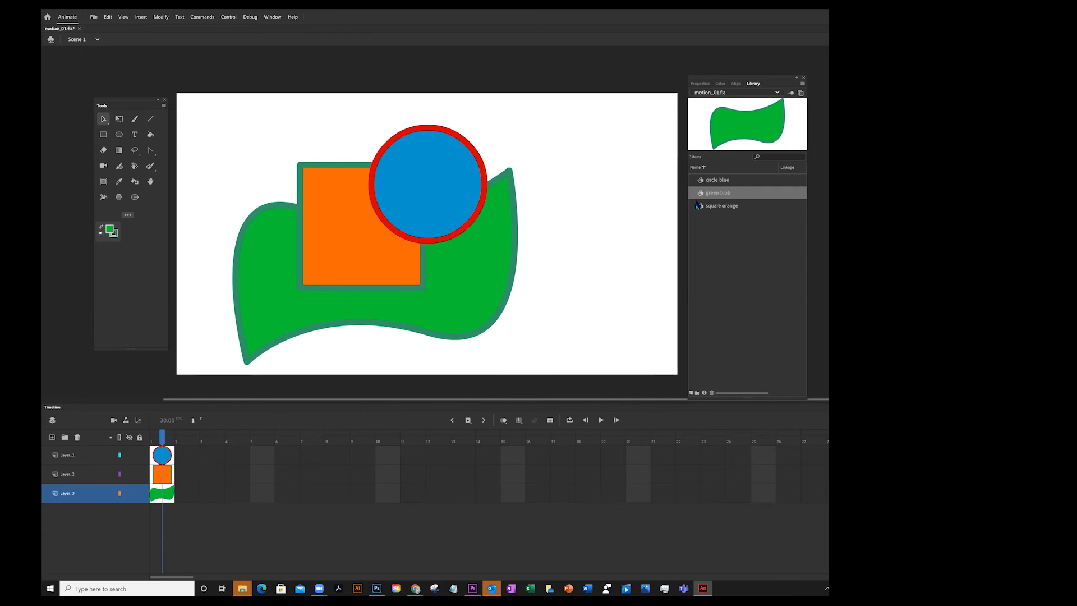
Inspect the properties of the circle, square and green blob instances on the stage
click(696, 83)
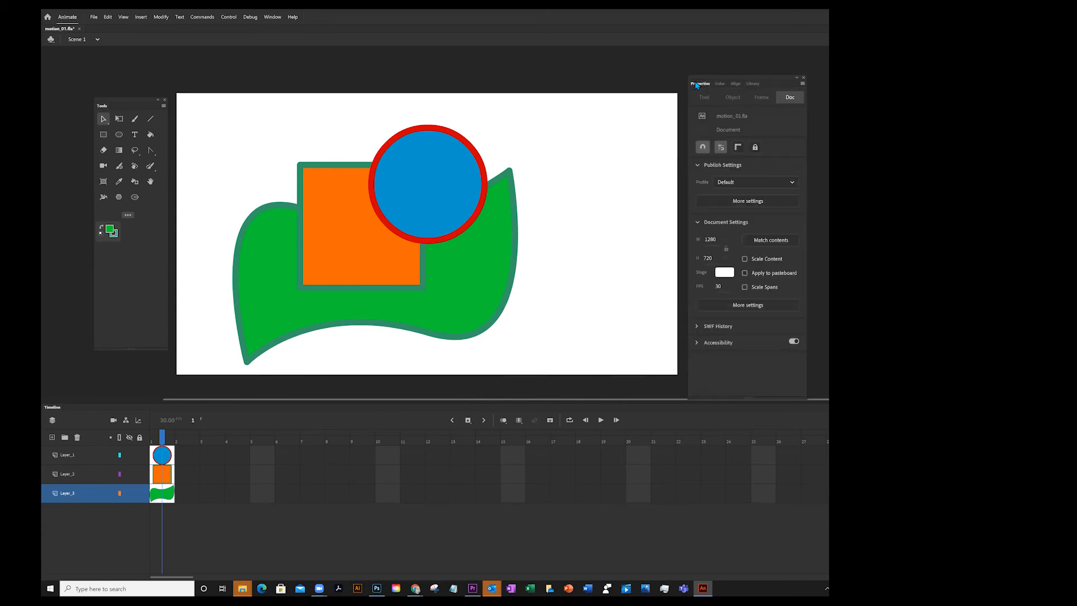
click(404, 167)
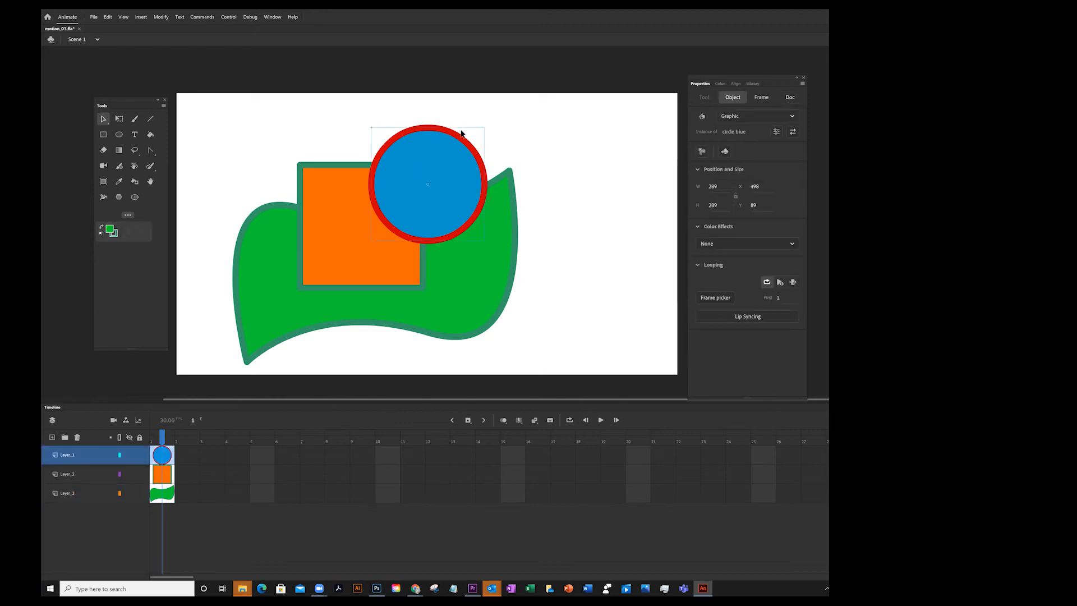
click(321, 200)
click(261, 245)
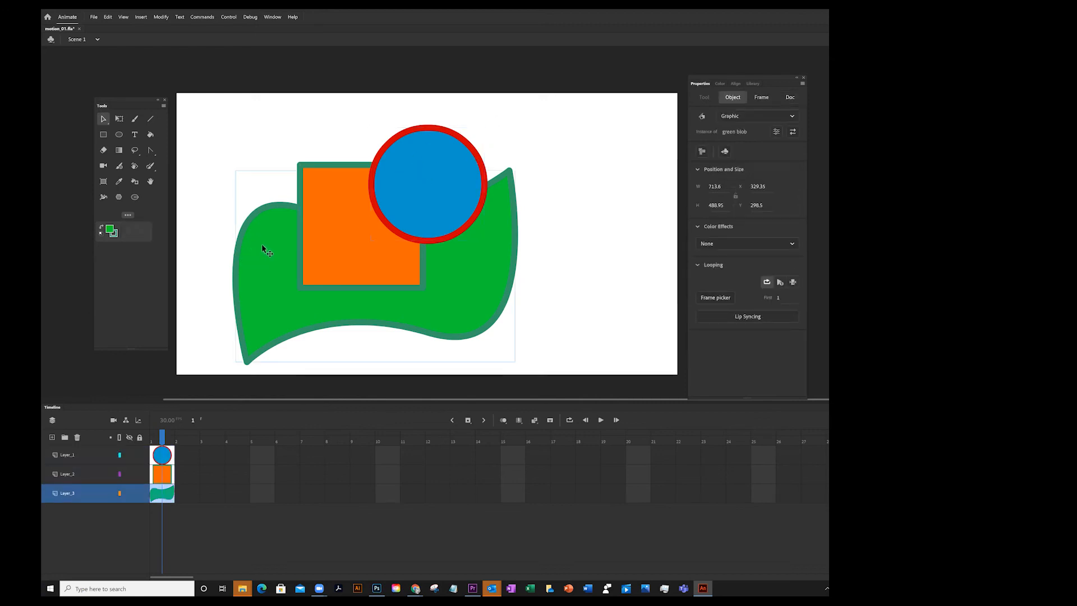
click(753, 83)
click(357, 237)
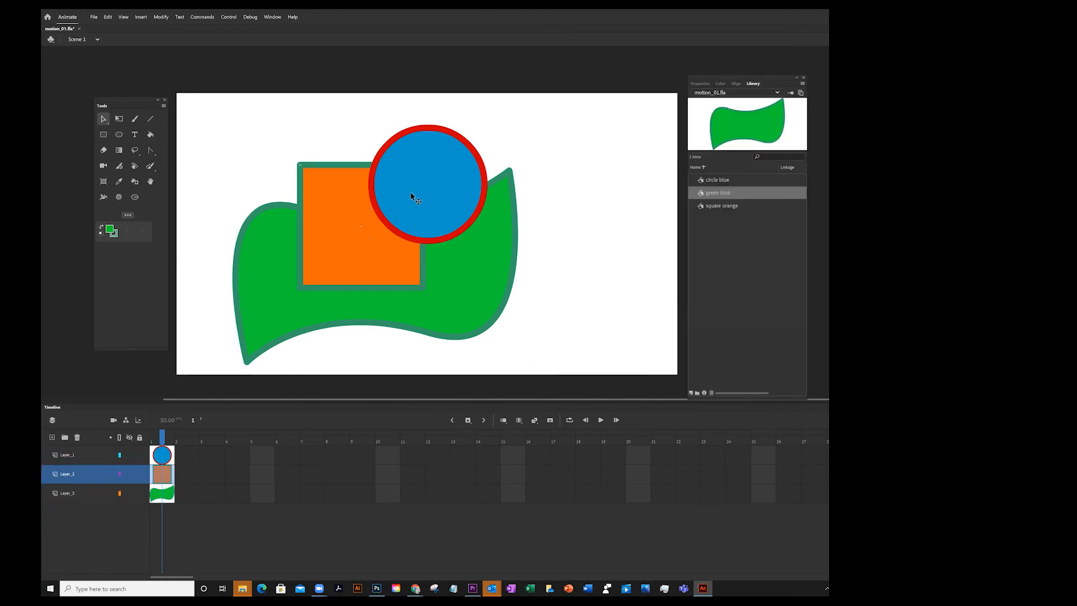
click(412, 196)
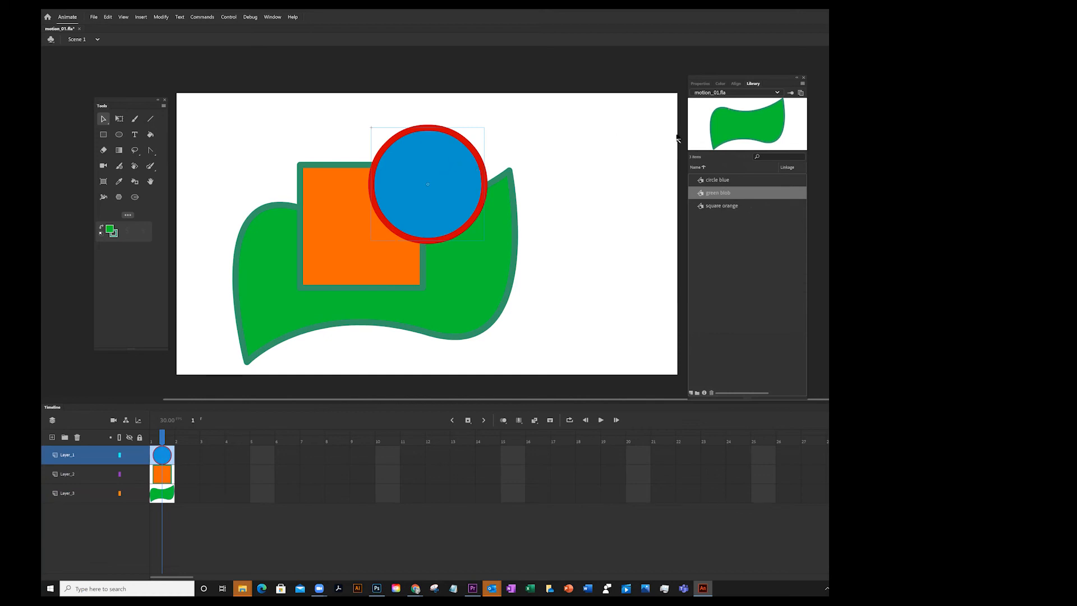
click(700, 84)
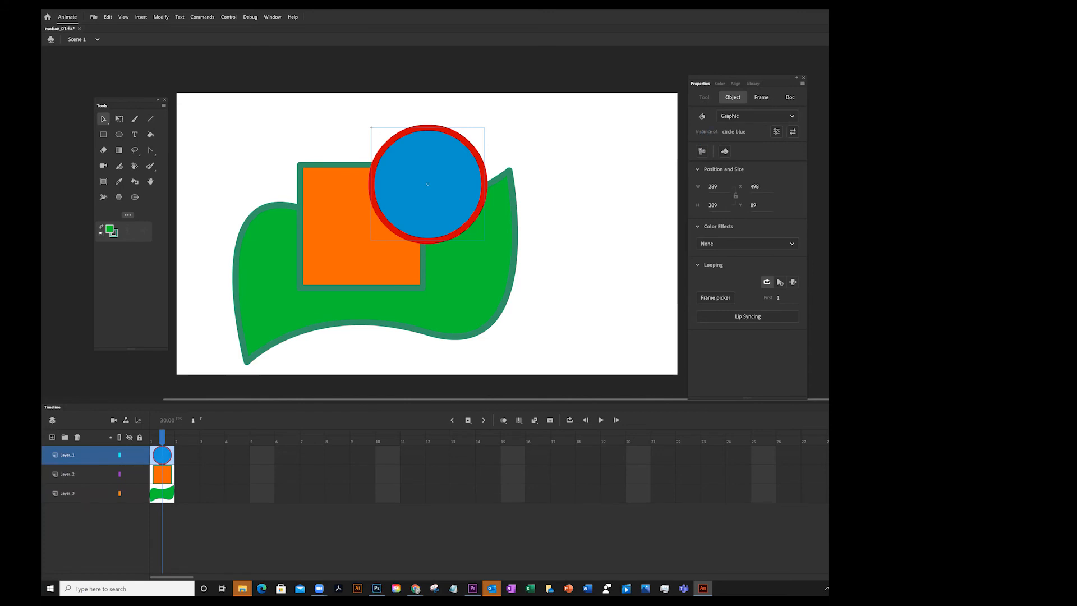
click(326, 262)
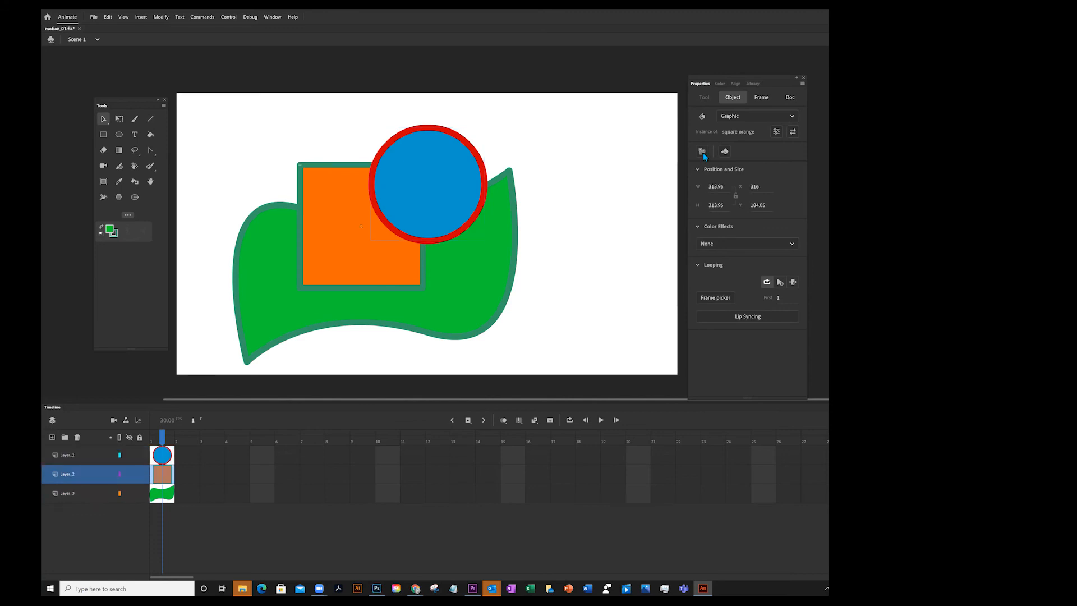
click(268, 272)
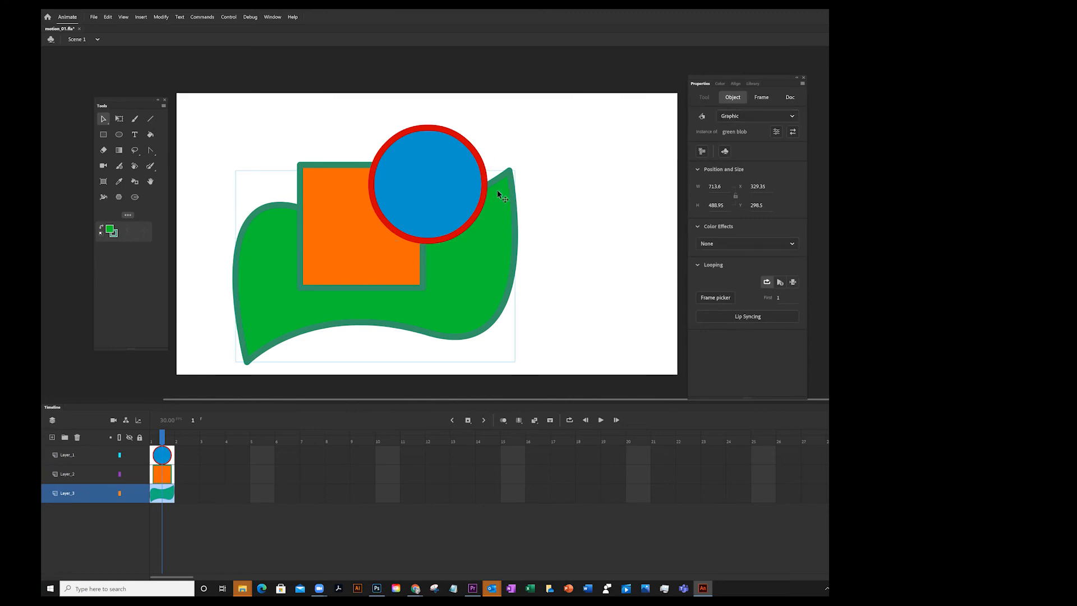
click(438, 189)
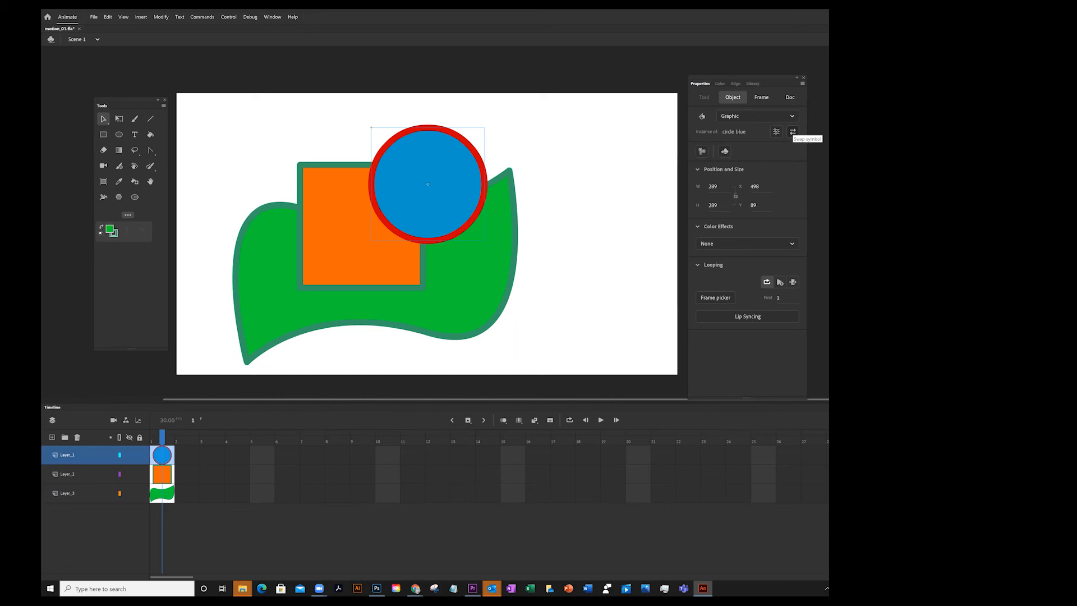
Try swapping the circle instance for the square orange symbol, then undo the swap
click(793, 132)
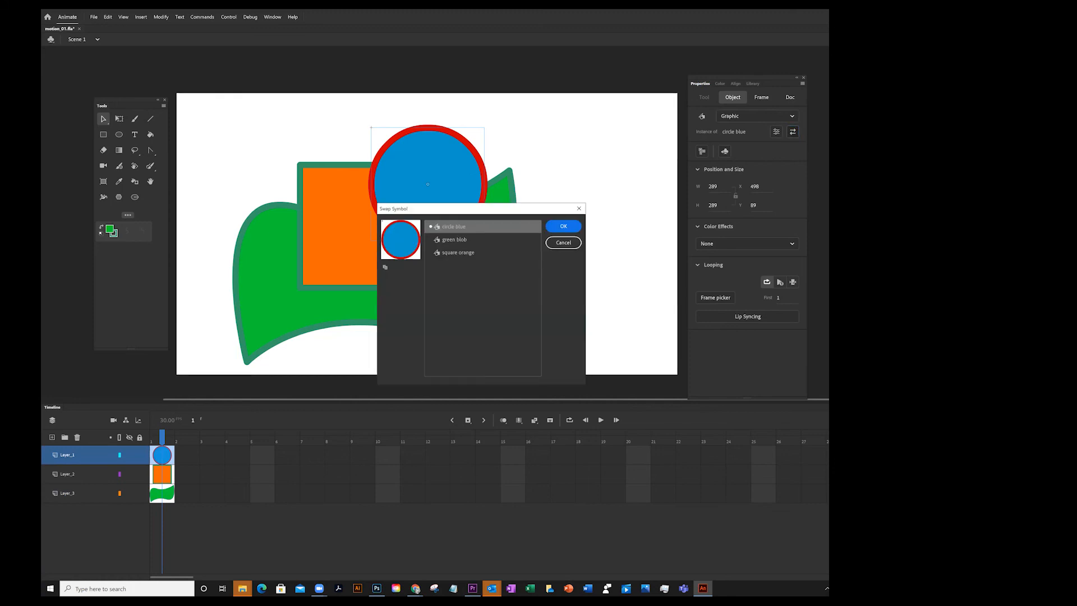
click(465, 254)
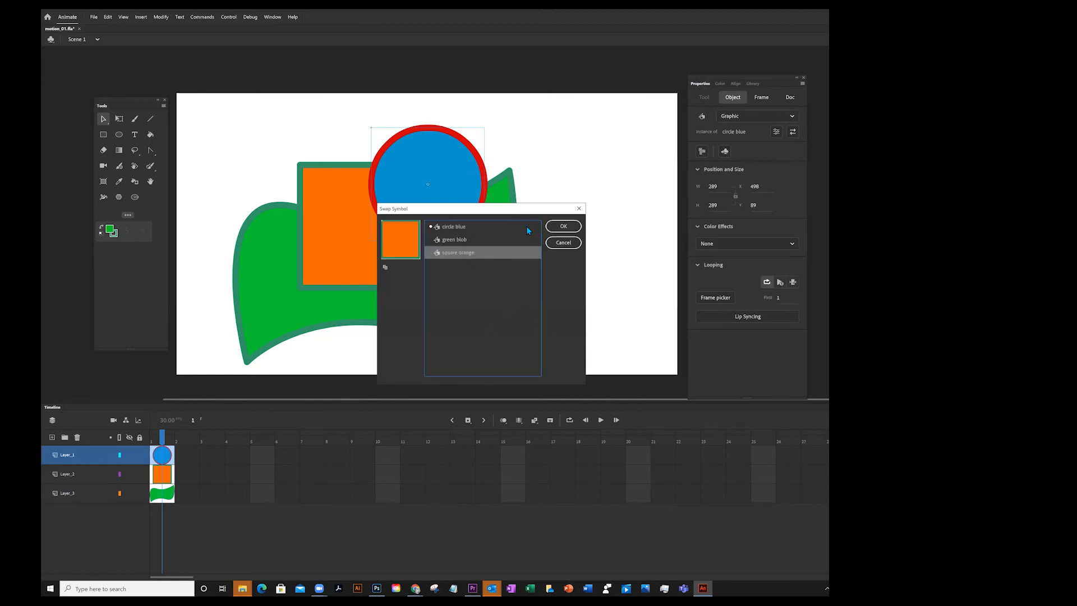
click(564, 227)
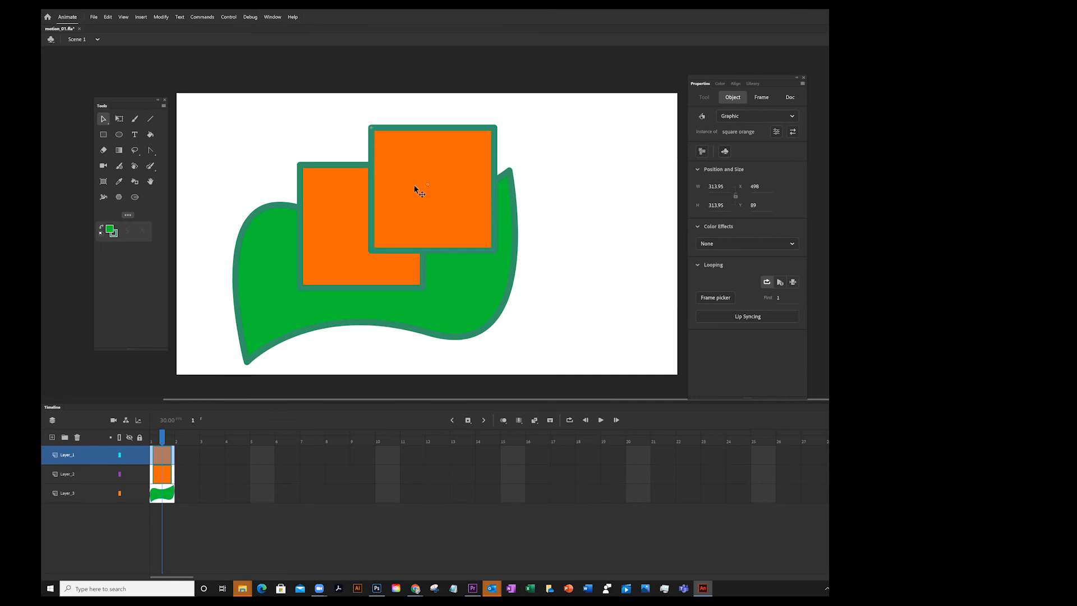
key(ctrl+z)
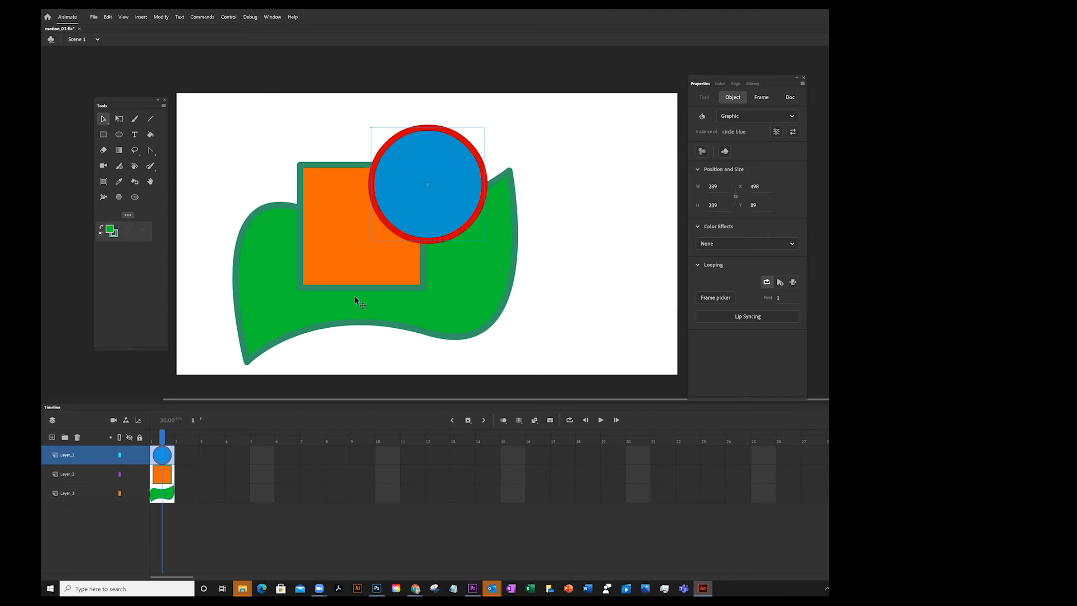
Deselect everything and save the document
click(582, 147)
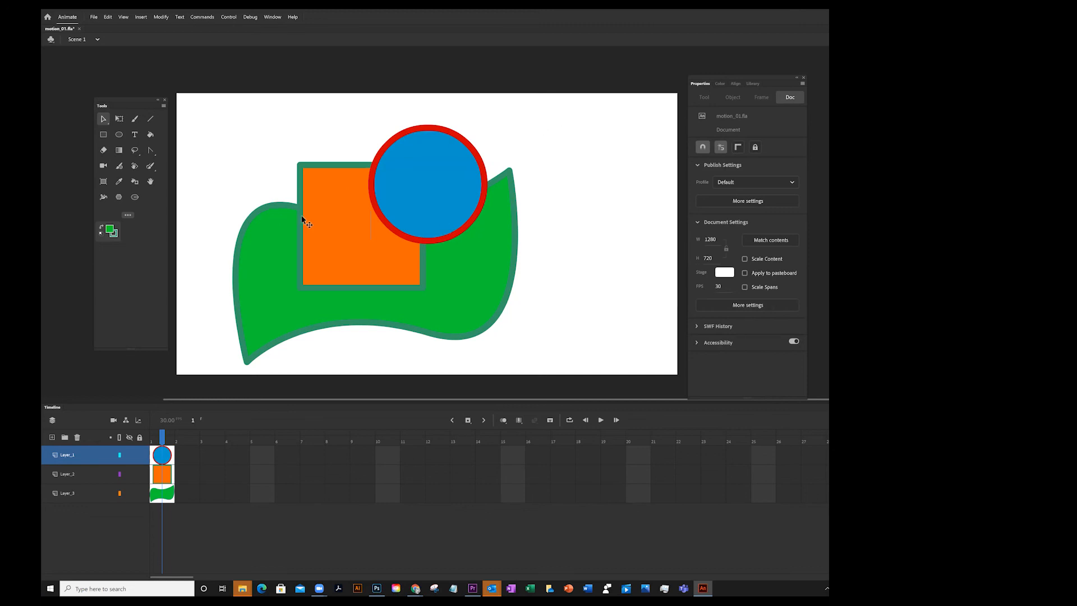
key(ctrl+s)
Add a new layer at the top of the stack and hide all the other layers
click(53, 437)
alt+click(129, 456)
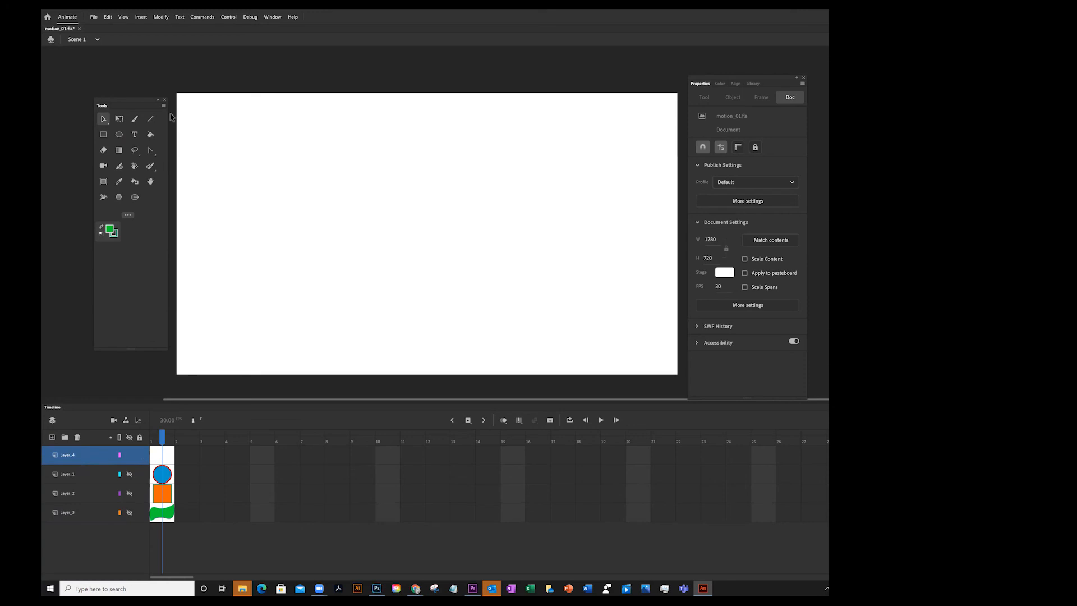
Create a static text box on the new layer with the word motion at 200 pt
click(135, 134)
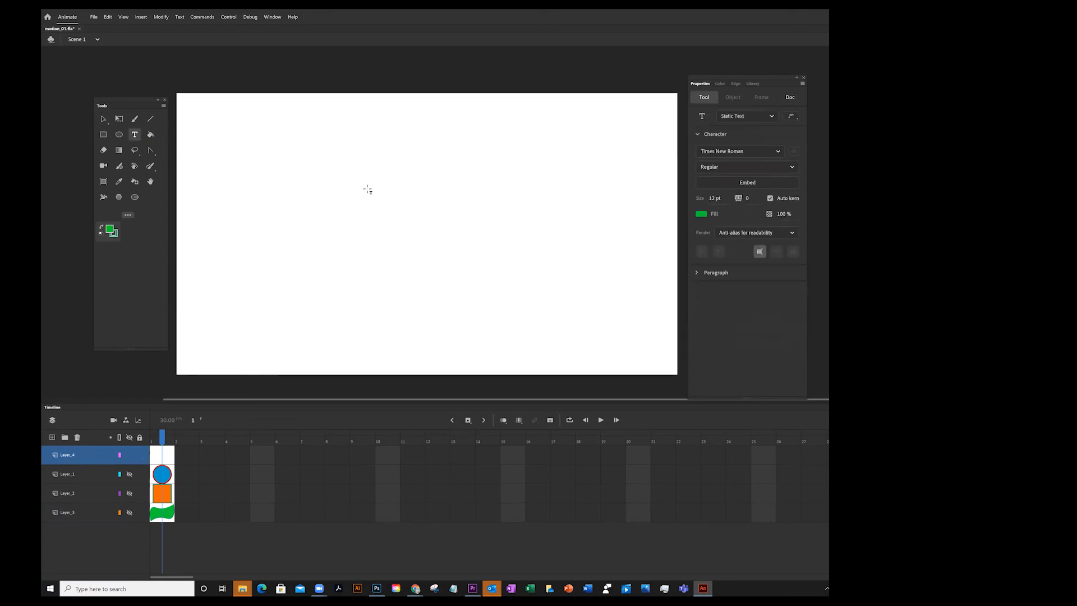
drag(255, 157, 516, 293)
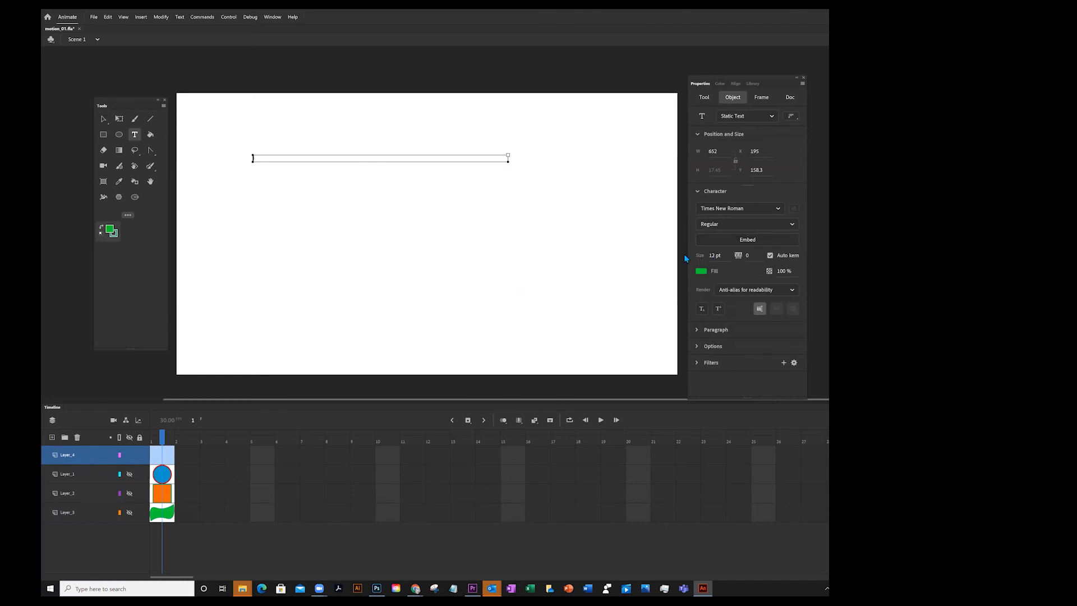
click(711, 255)
text(200)
key(Return)
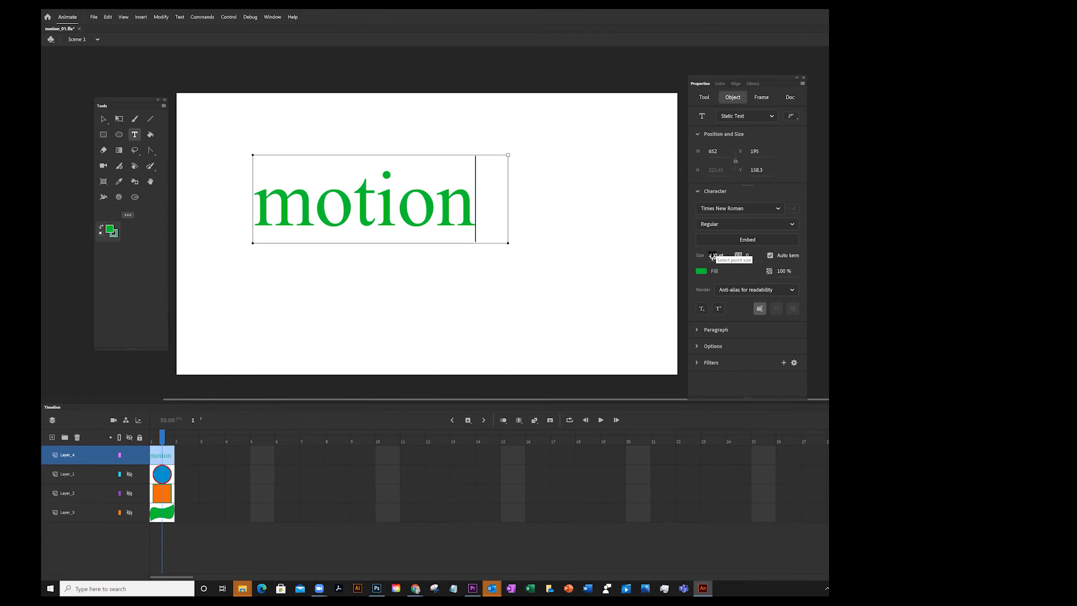
Select all the text and set its font to Arial Bold
key(ctrl+a)
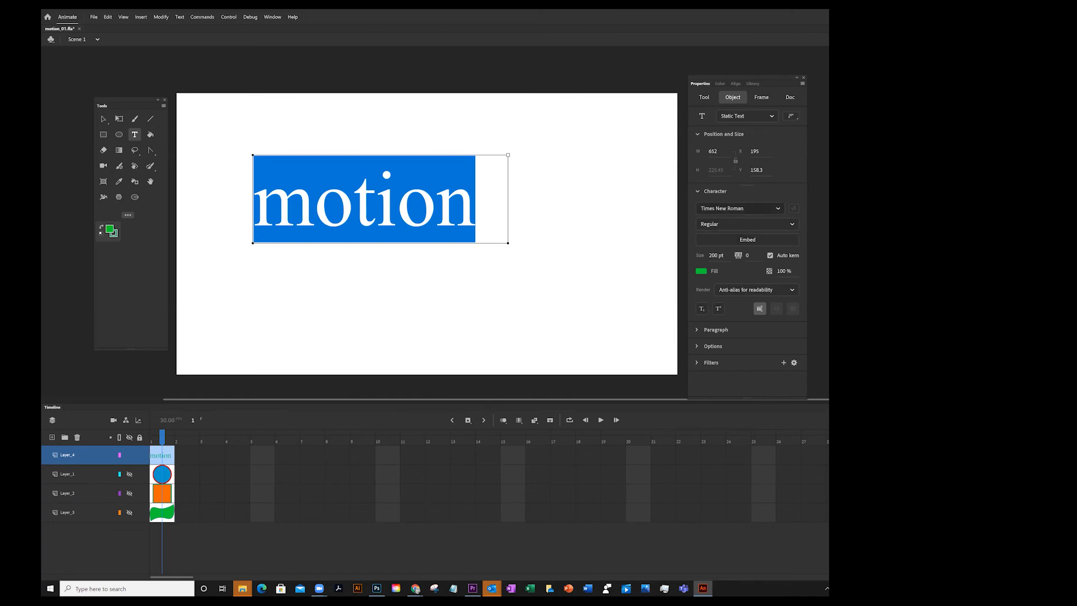
click(778, 208)
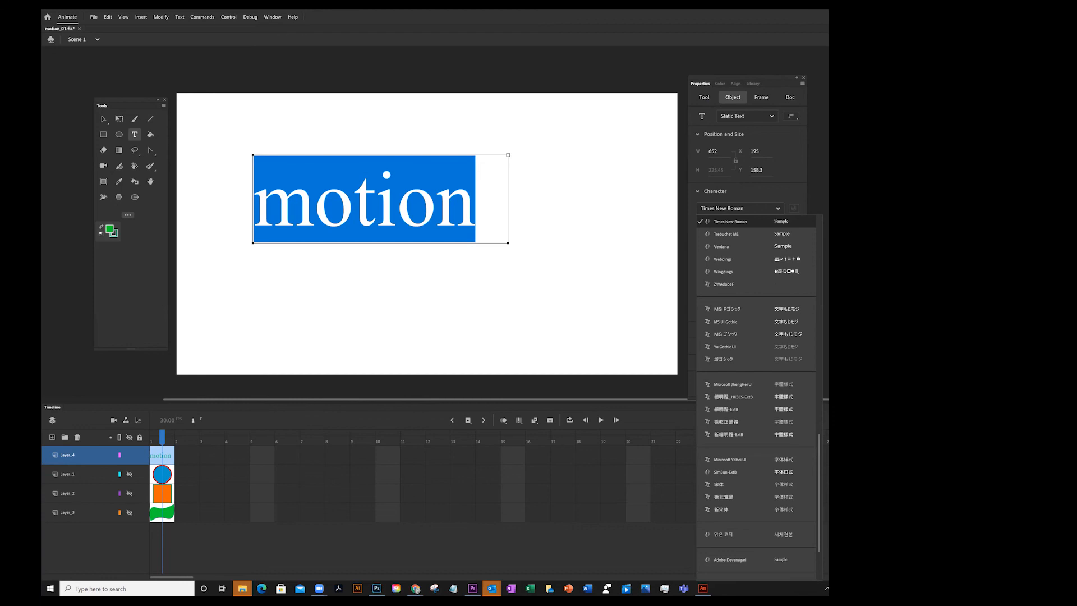
scroll(757, 397, down, 10)
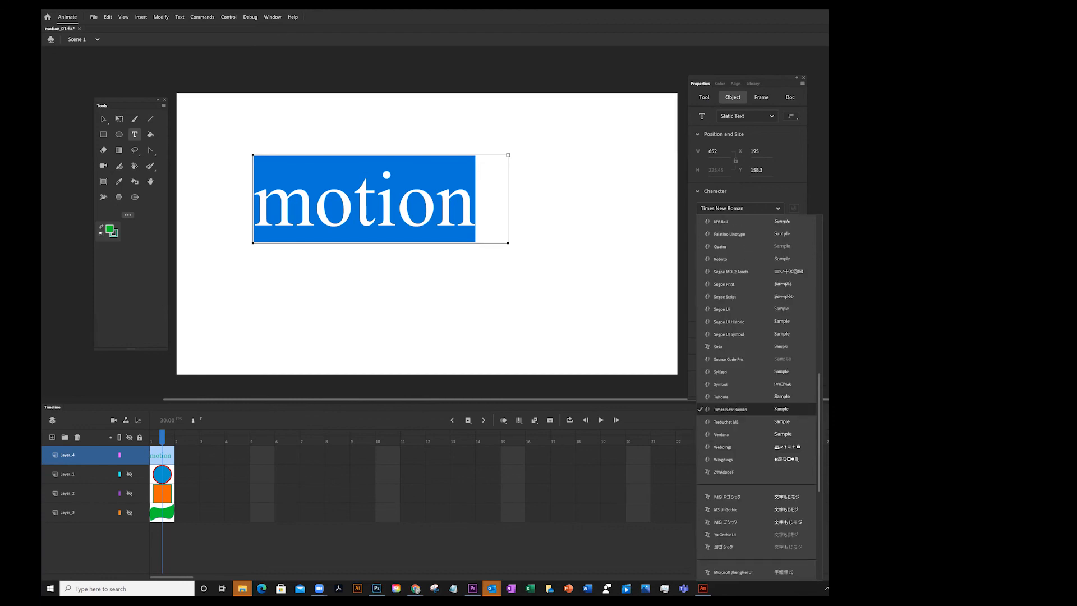
scroll(741, 322, up, 6)
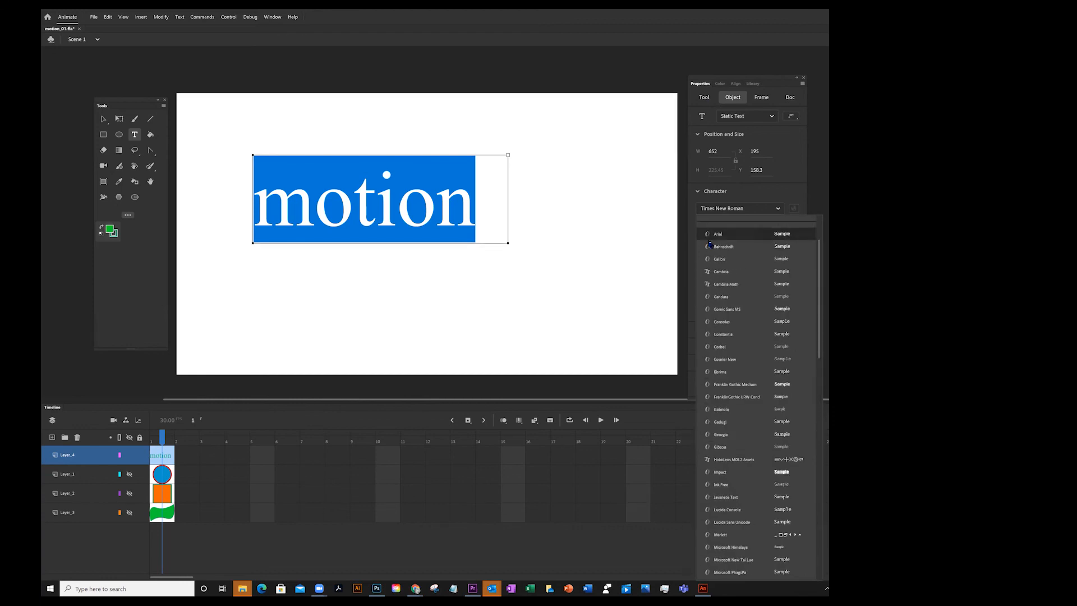
click(711, 235)
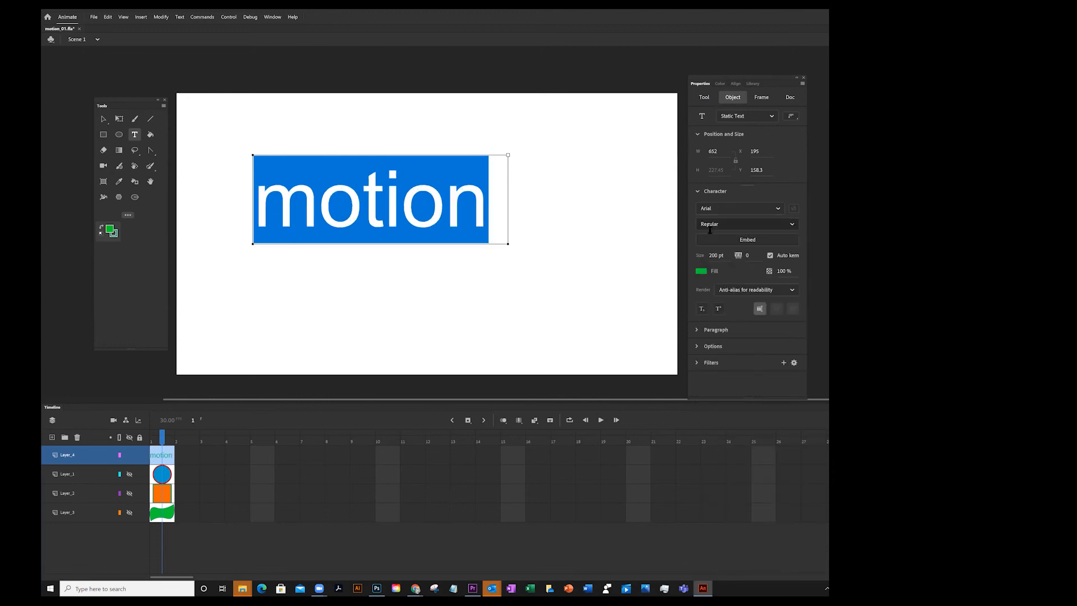
click(751, 224)
click(792, 225)
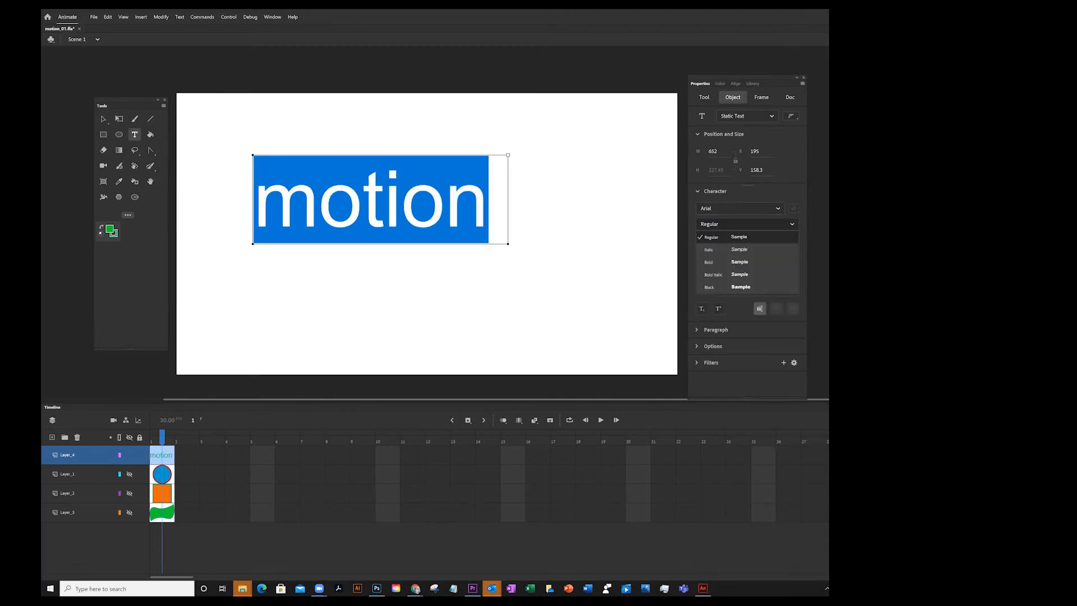
click(707, 262)
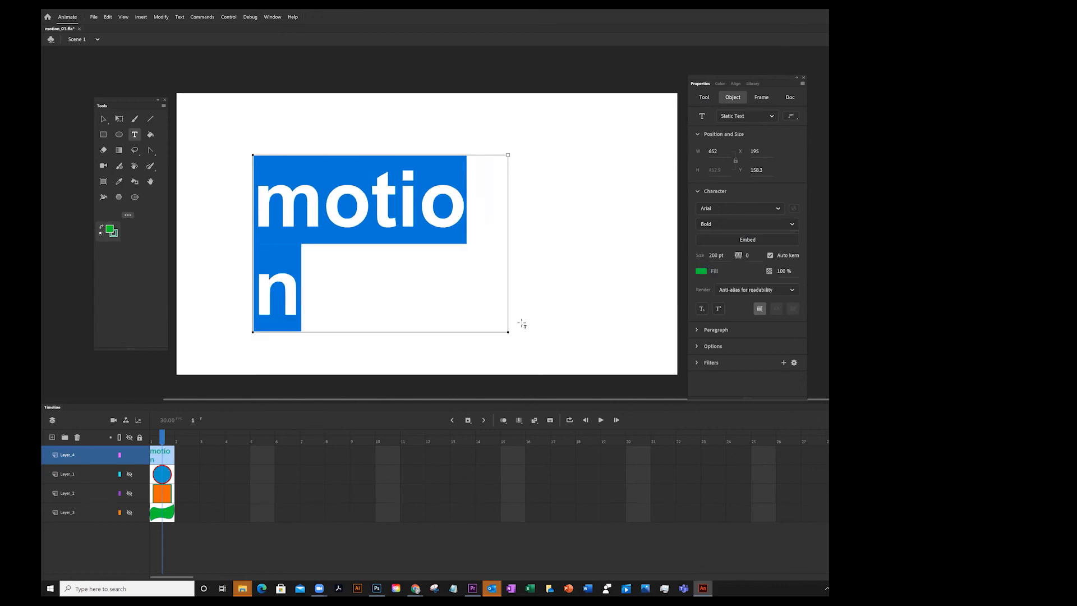
Widen the text box so motion fits on one line, then reselect the text object
drag(508, 332, 615, 320)
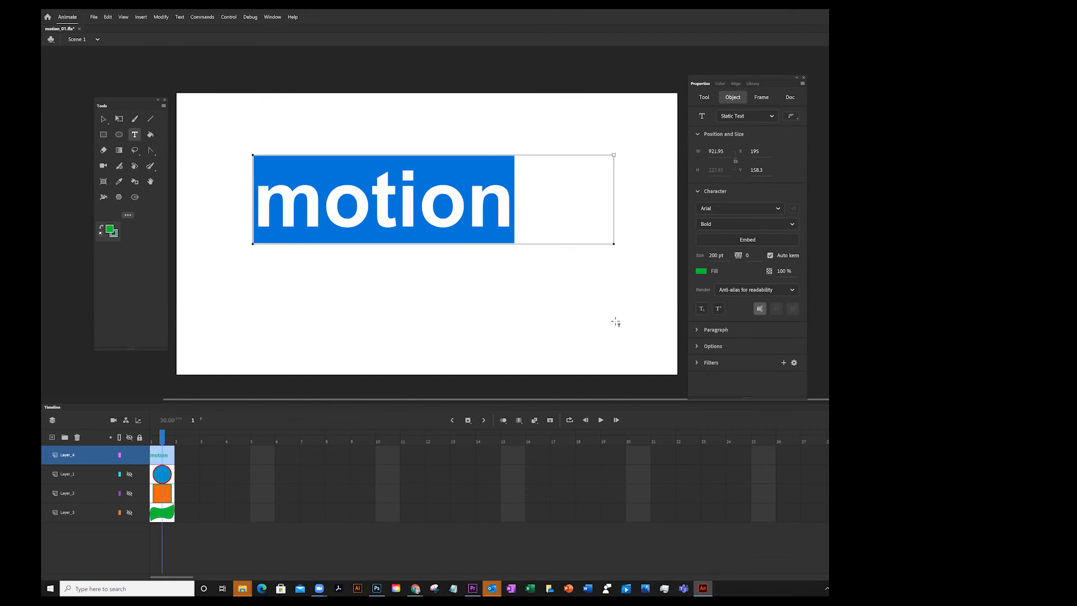
click(104, 120)
click(287, 118)
click(380, 187)
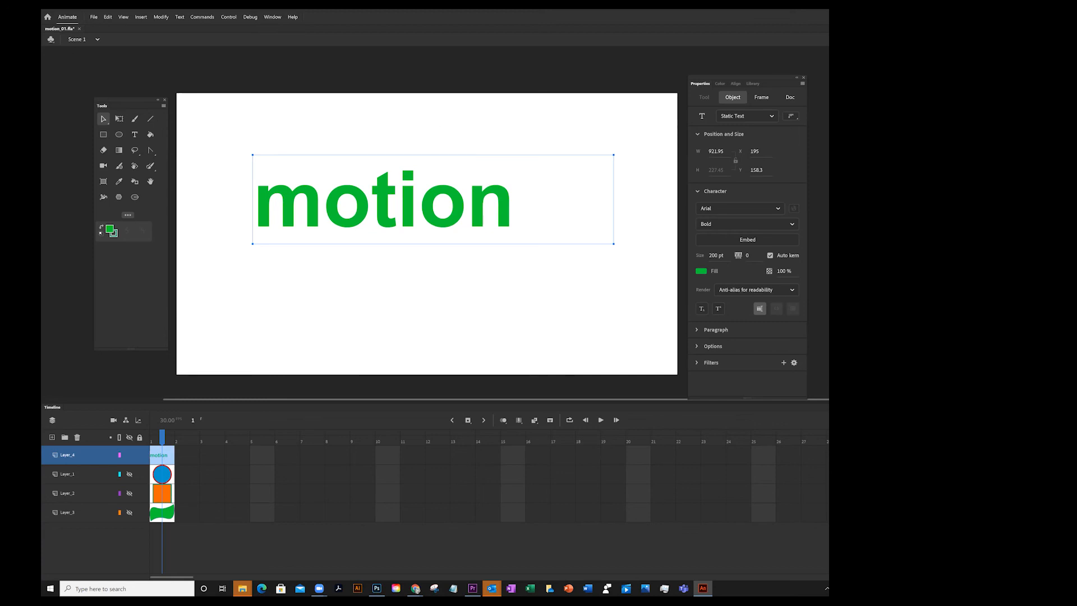
Convert the text into a graphic symbol named motion
click(753, 83)
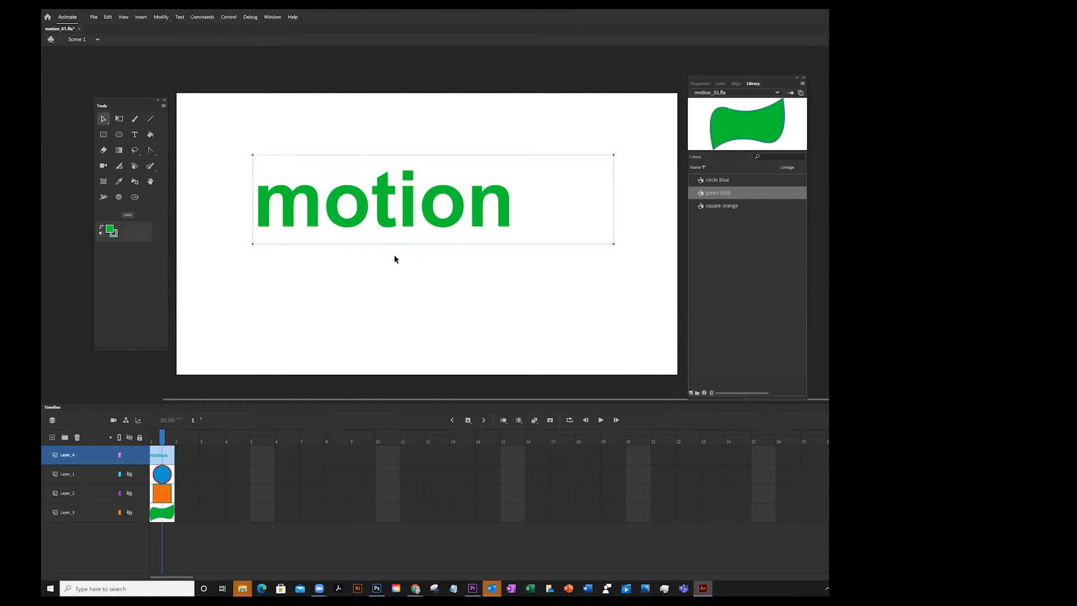
click(162, 17)
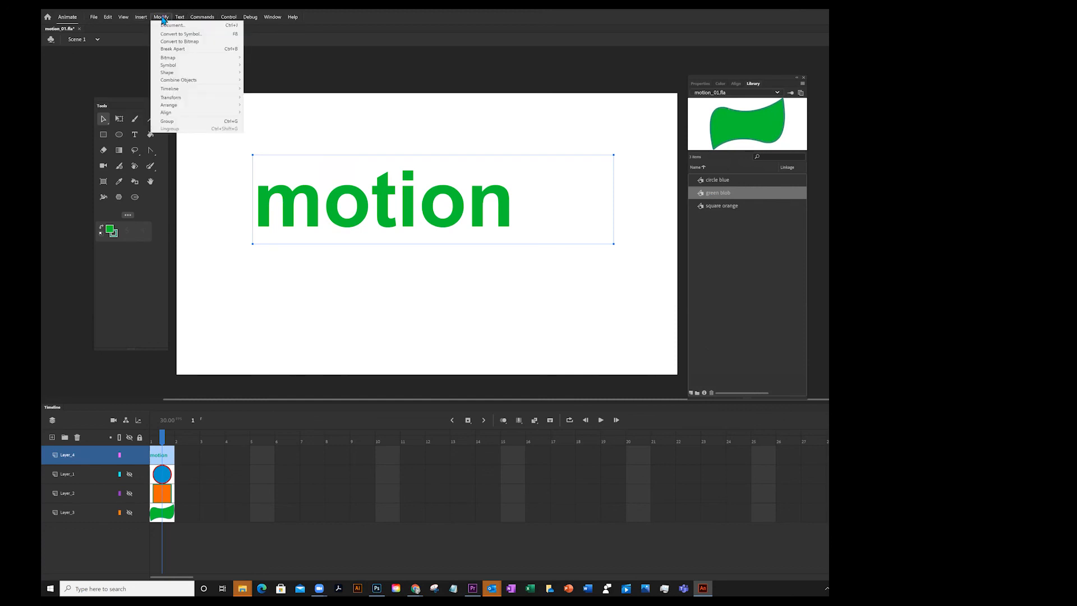
click(176, 34)
text(motion)
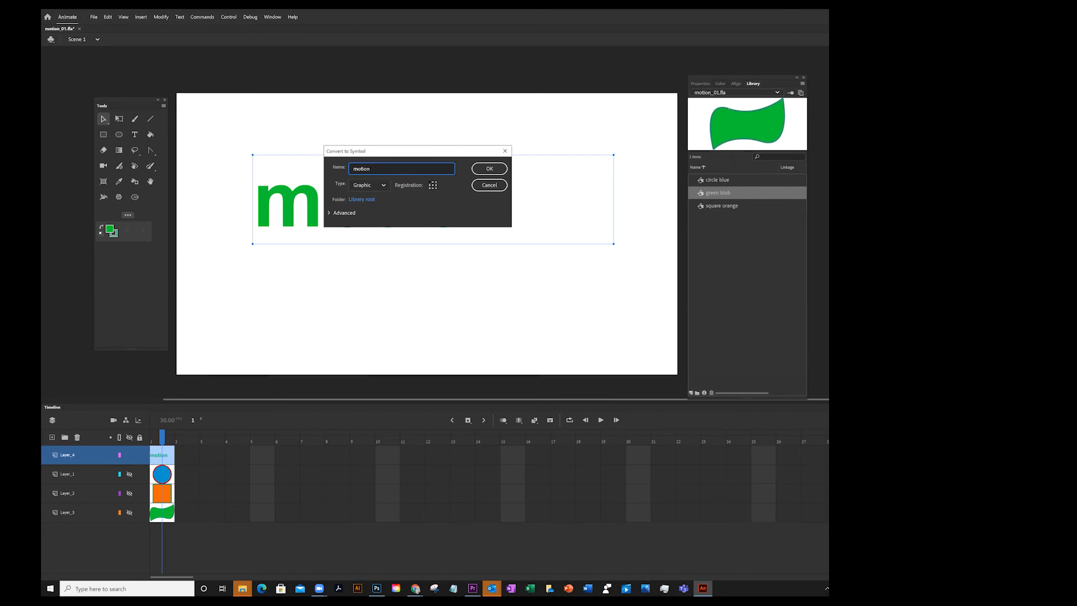
click(493, 171)
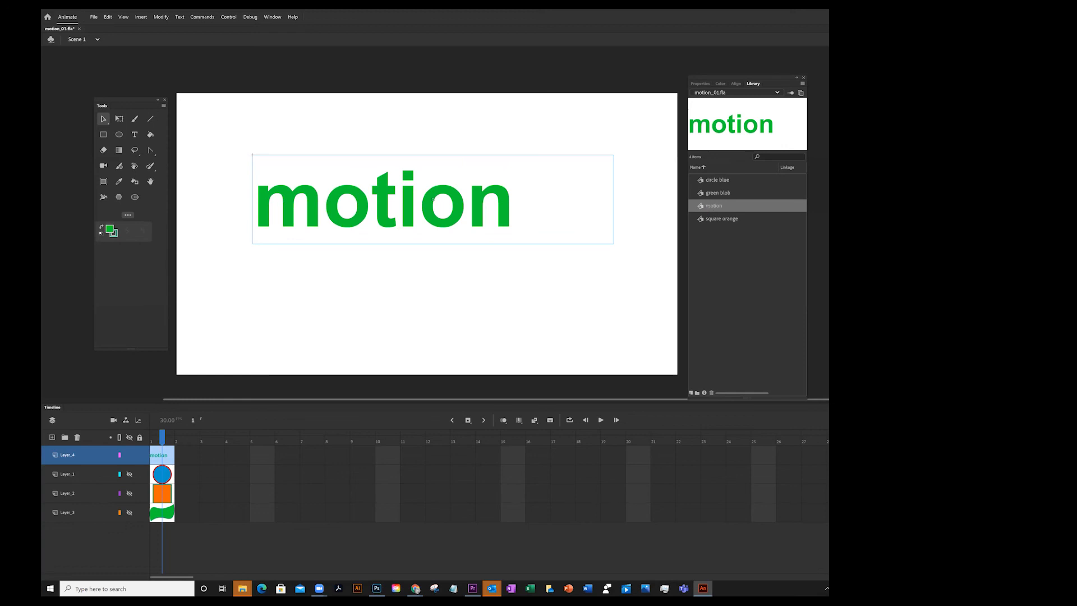
Duplicate the motion symbol in the library, keeping the name motion copy
right_click(710, 210)
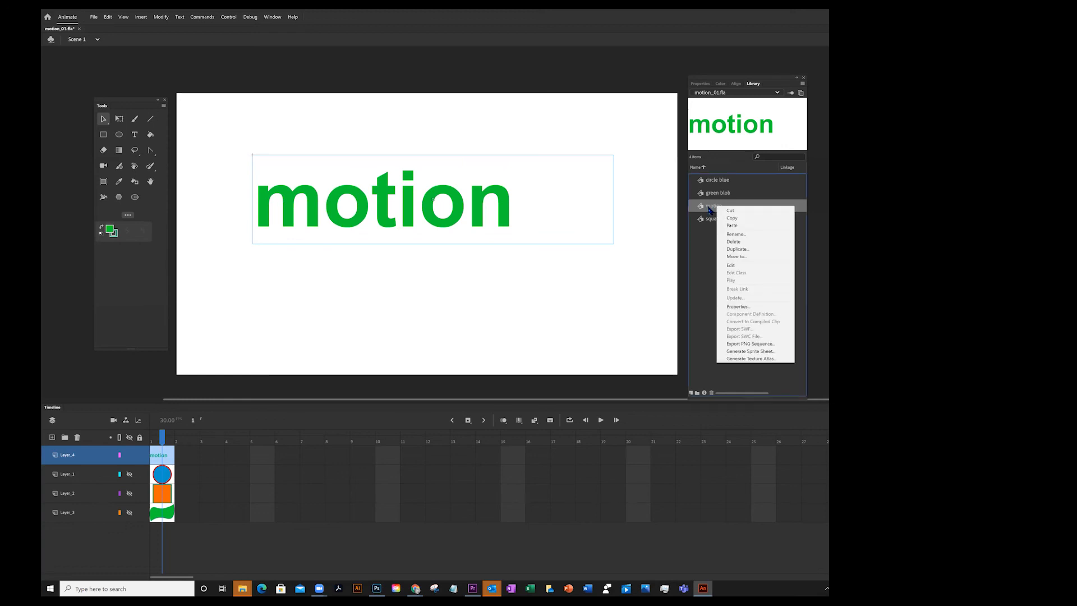
click(738, 249)
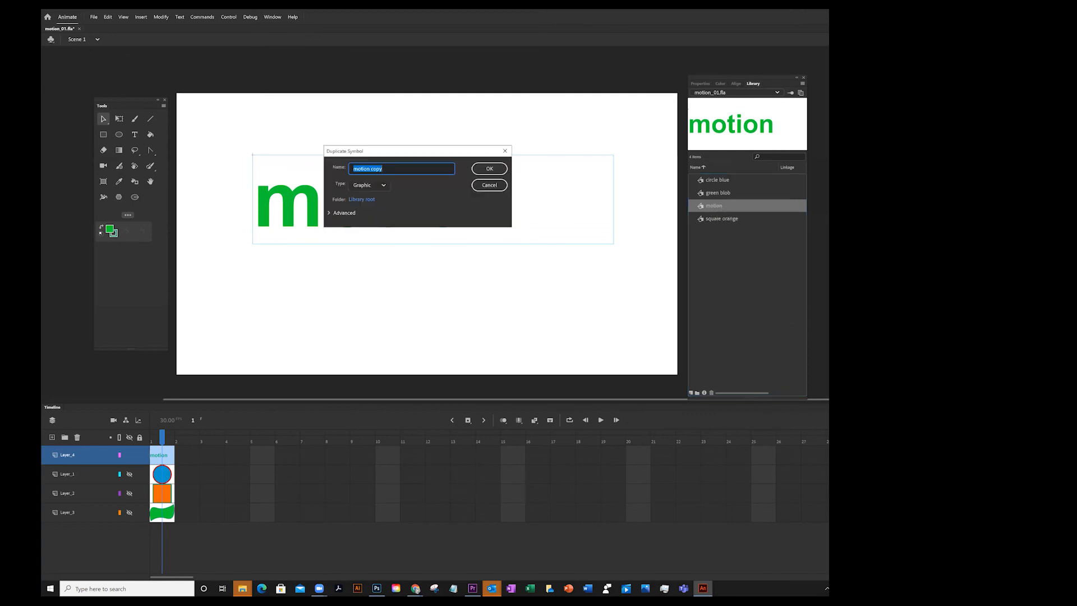
click(489, 168)
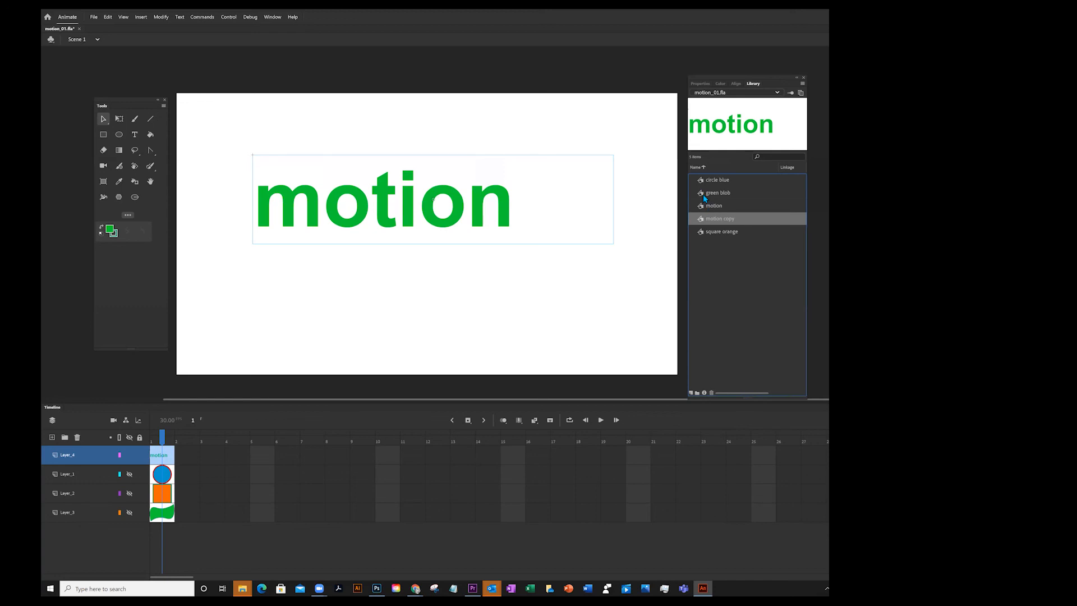
Open the motion symbol for editing and break its text apart into separate letters
click(710, 209)
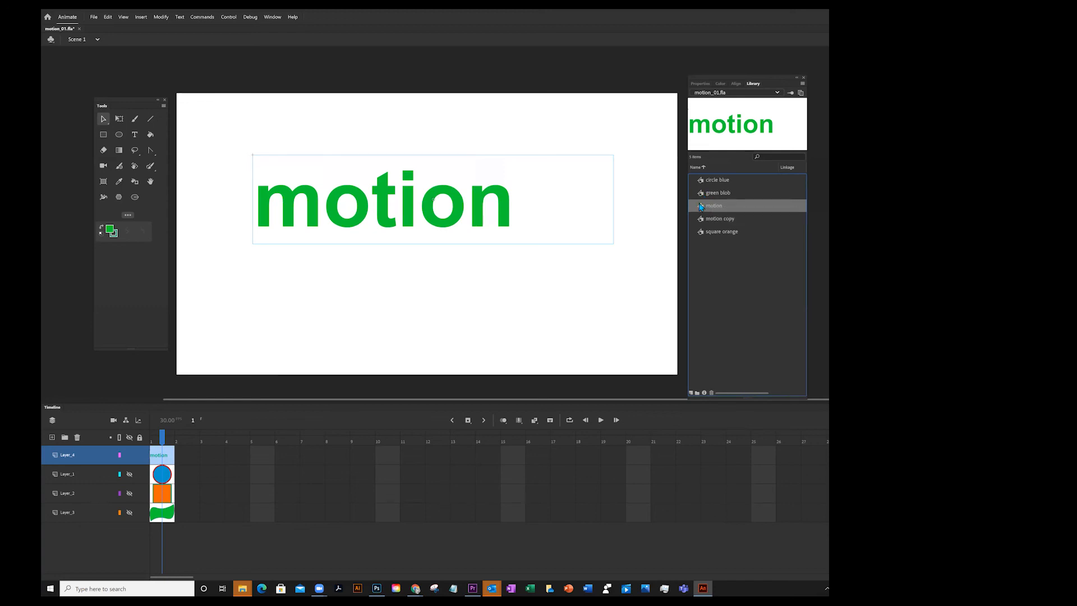
double_click(701, 207)
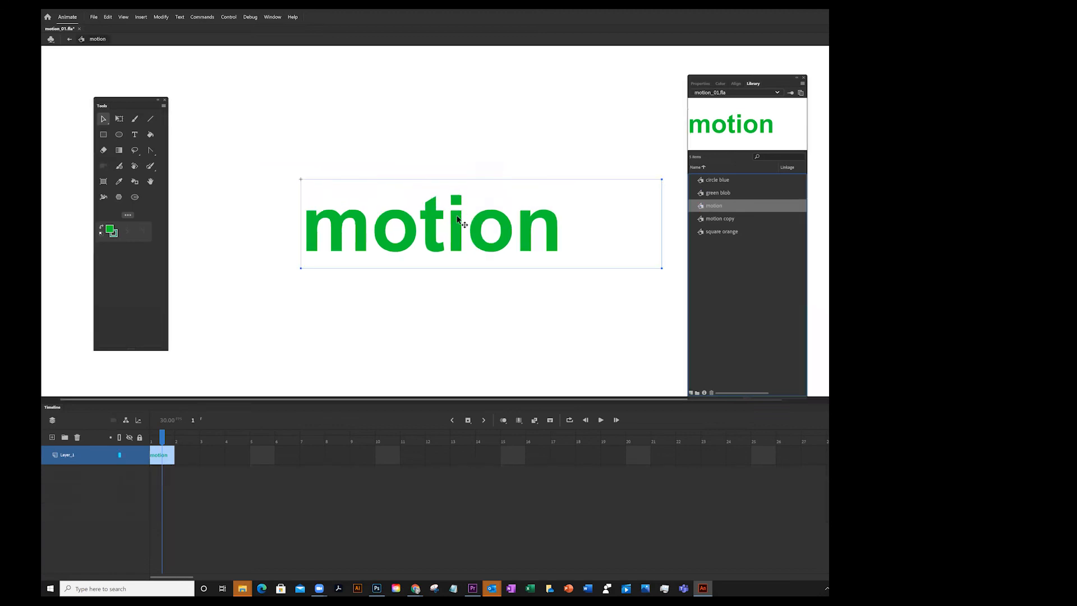
click(165, 18)
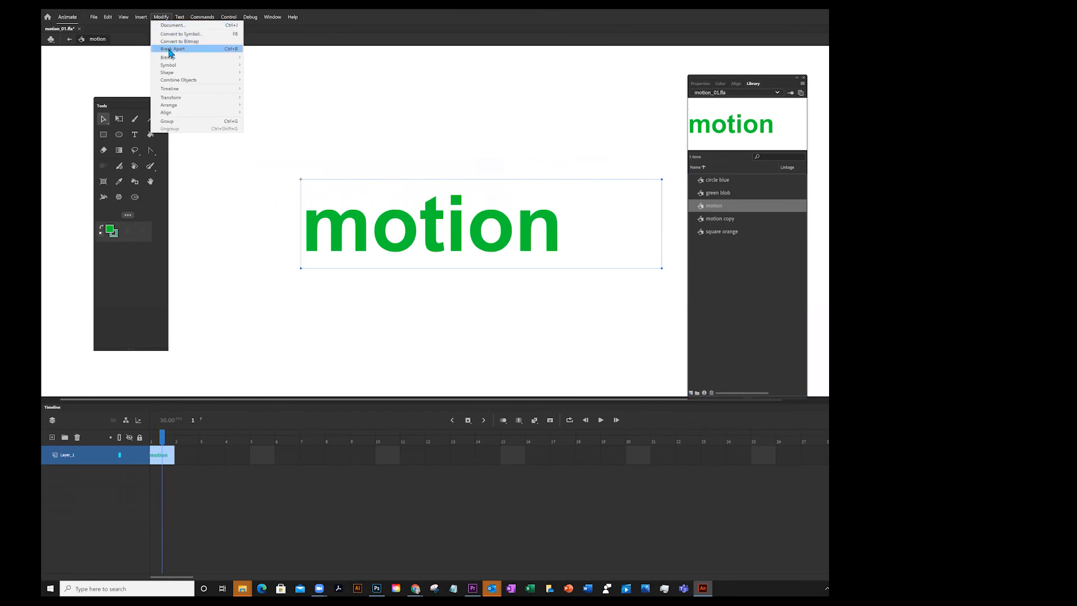
click(170, 50)
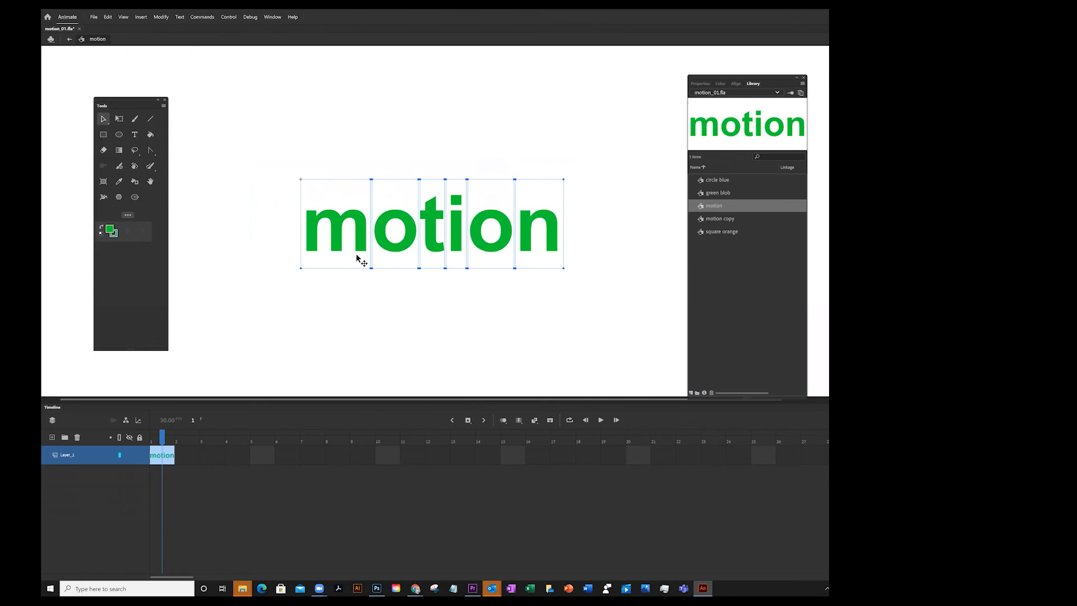
Scatter the letters m, t, o into an upper row and o, i, n into a lower row, then return to Scene 1
click(440, 161)
drag(326, 218, 274, 158)
drag(387, 242, 337, 305)
drag(436, 222, 456, 290)
drag(493, 213, 530, 139)
drag(547, 222, 577, 272)
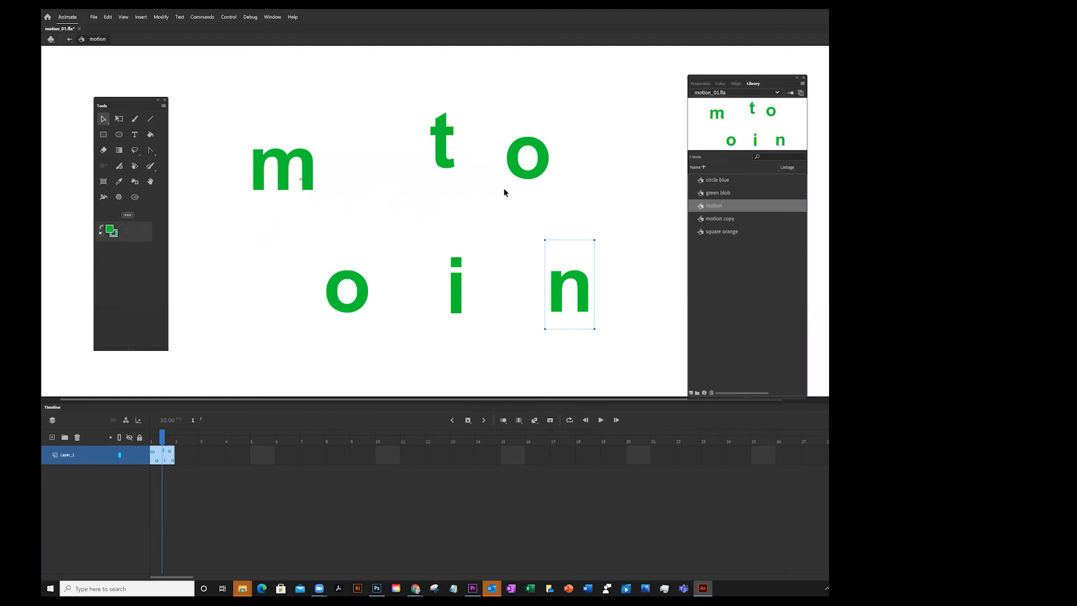
right_click(306, 152)
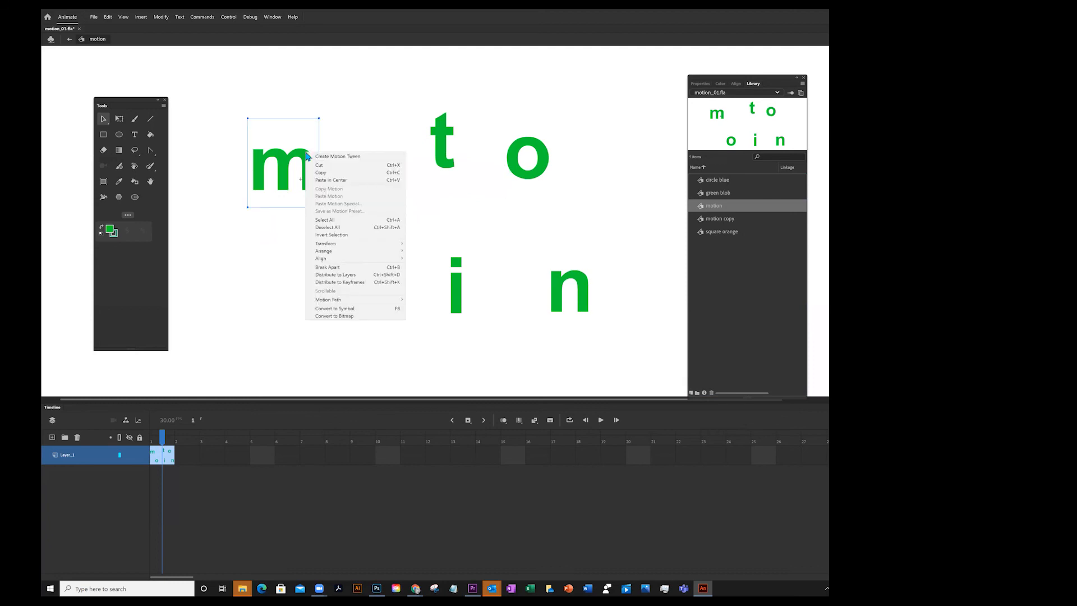
click(375, 112)
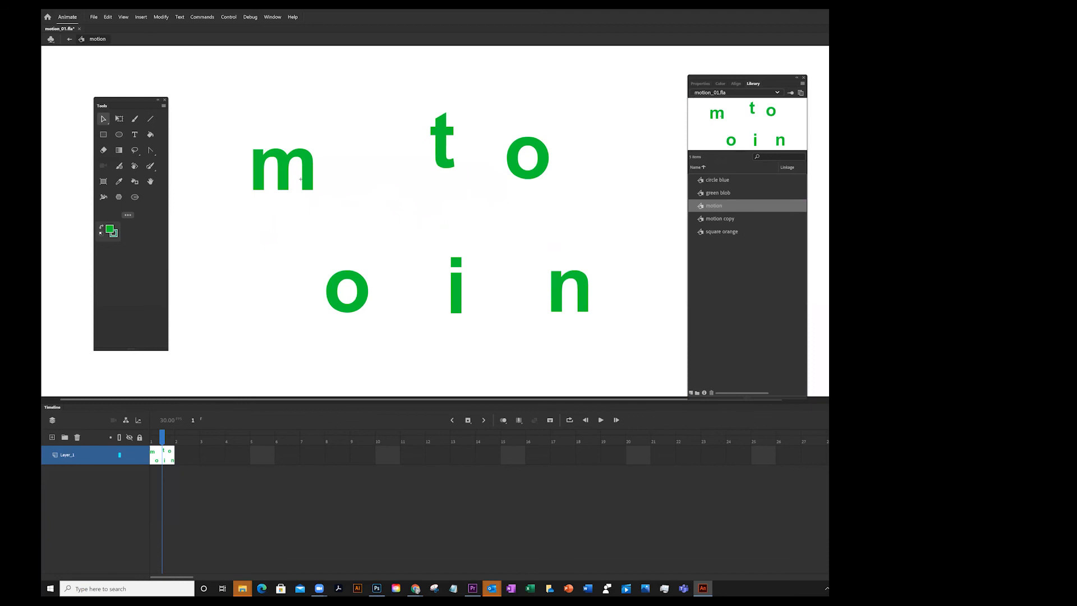
click(69, 40)
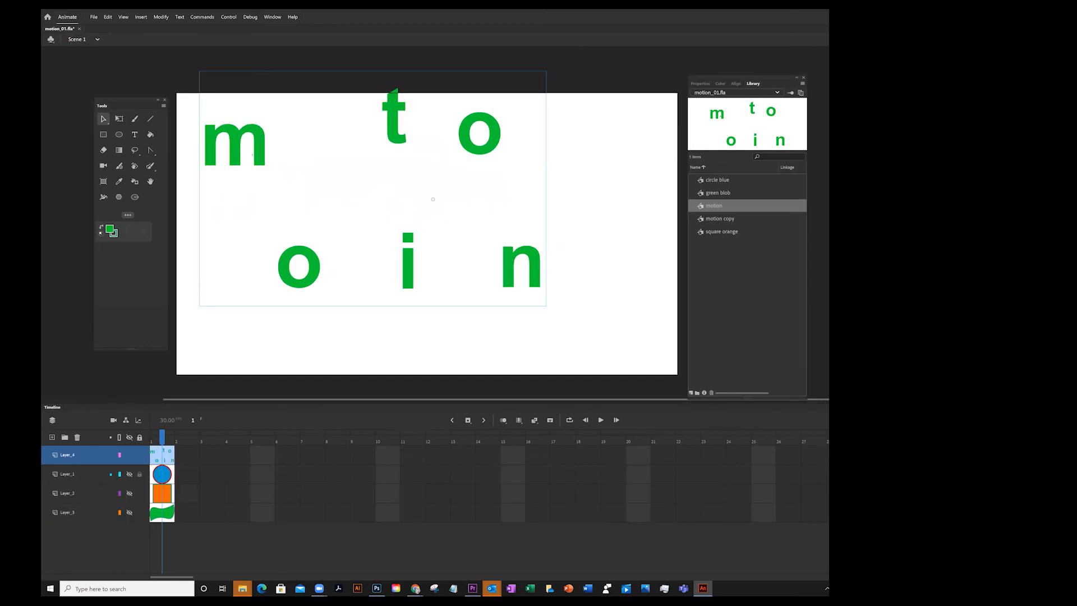
Move the circle layer to the bottom of the layer stack and unhide the three shape layers
drag(68, 474, 68, 521)
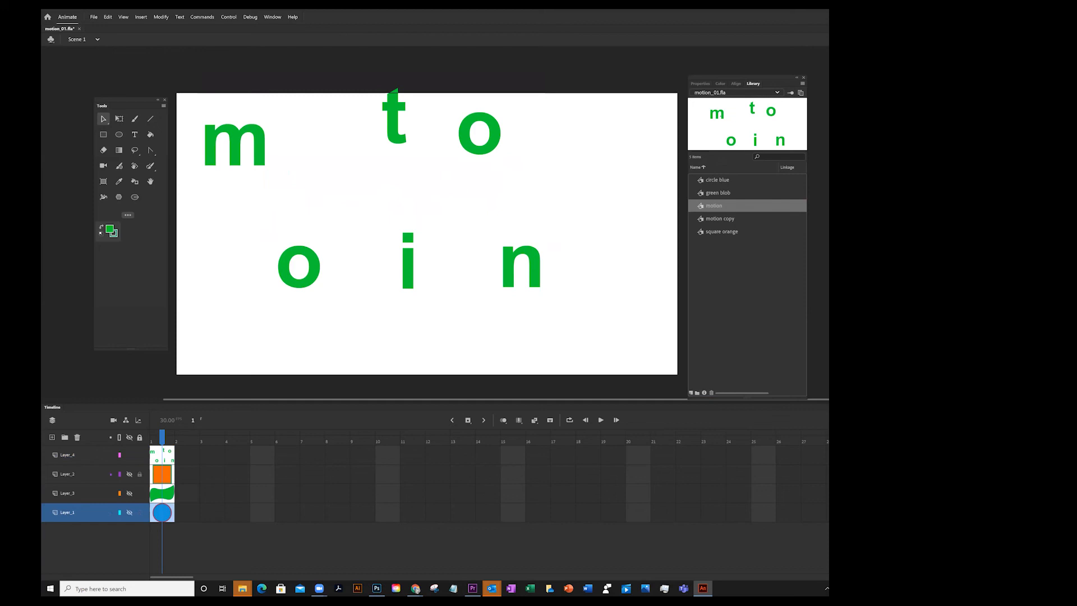
click(129, 474)
click(129, 493)
click(129, 513)
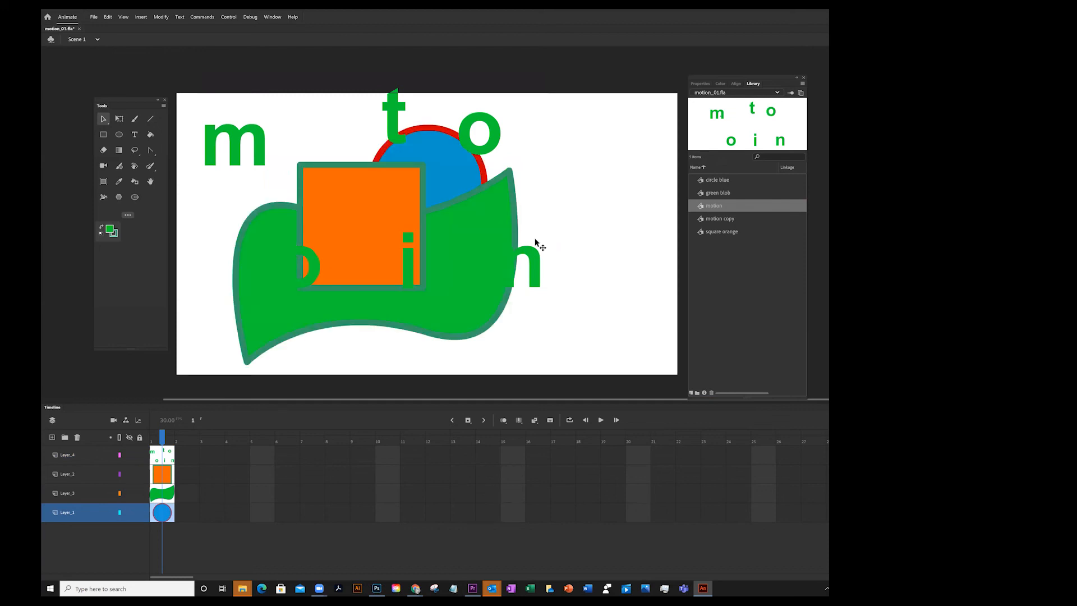
Set the stage colour to light grey in Document Settings and reposition the motion text over the shapes
drag(500, 134, 540, 179)
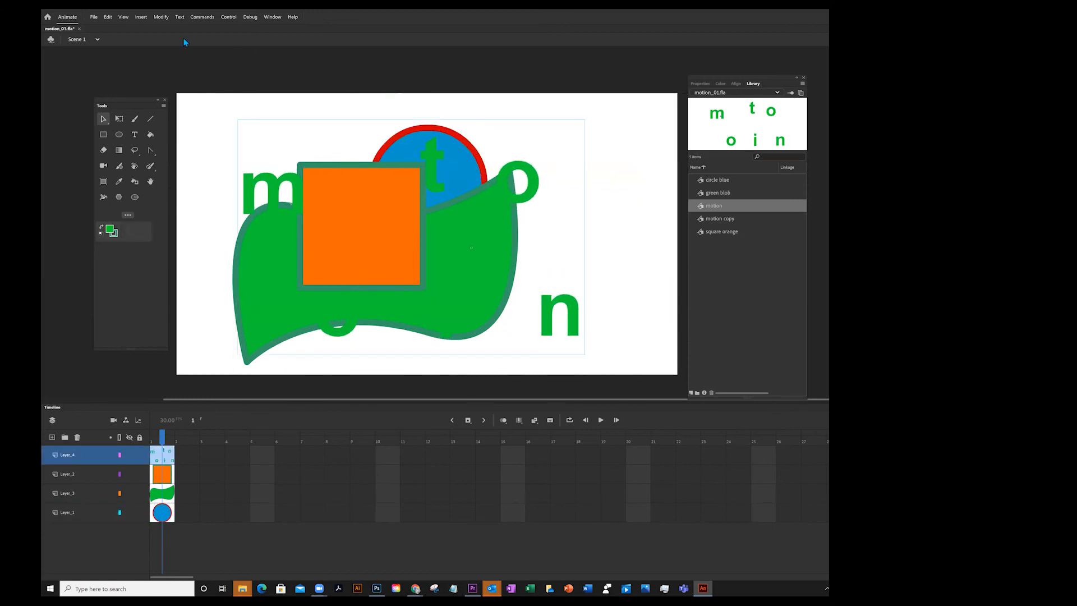
click(161, 17)
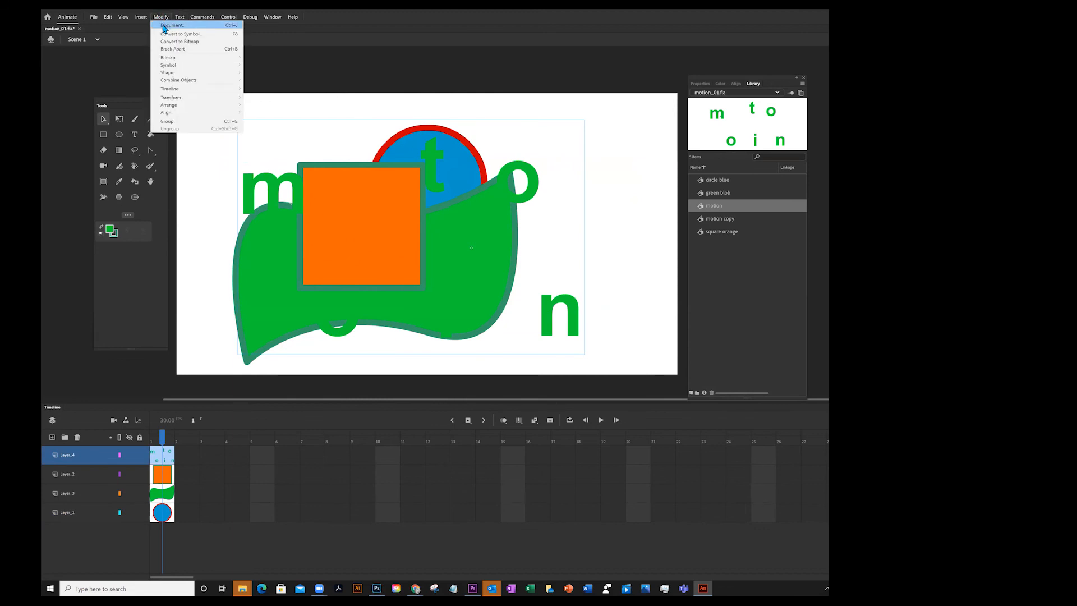
click(165, 26)
click(350, 323)
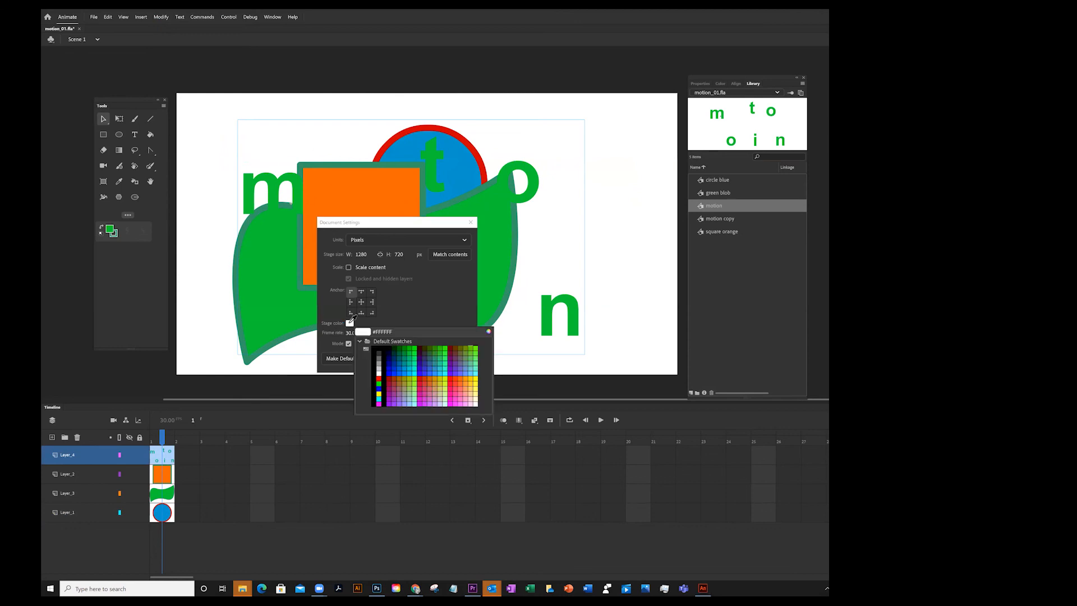
click(382, 371)
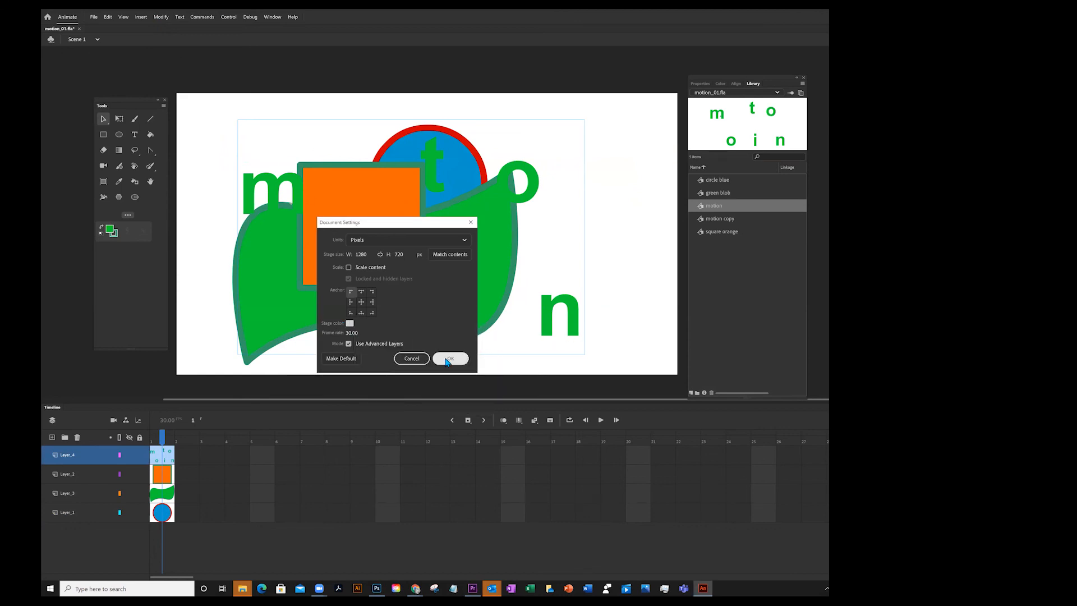
click(448, 359)
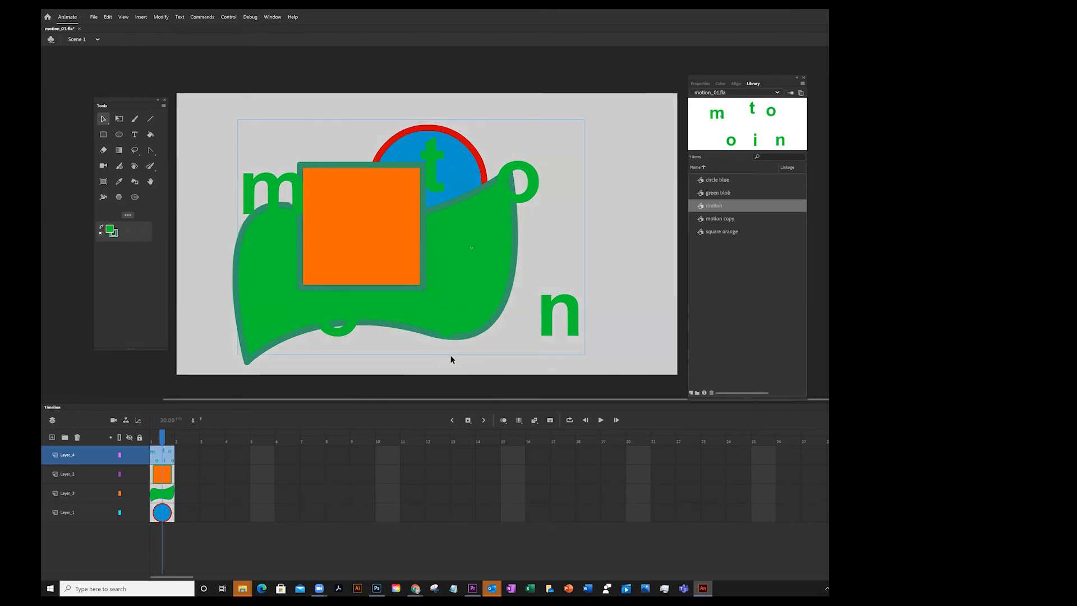
drag(352, 190, 353, 162)
mouse_move(508, 176)
mouse_down()
mouse_move(548, 148)
mouse_move(500, 166)
mouse_up()
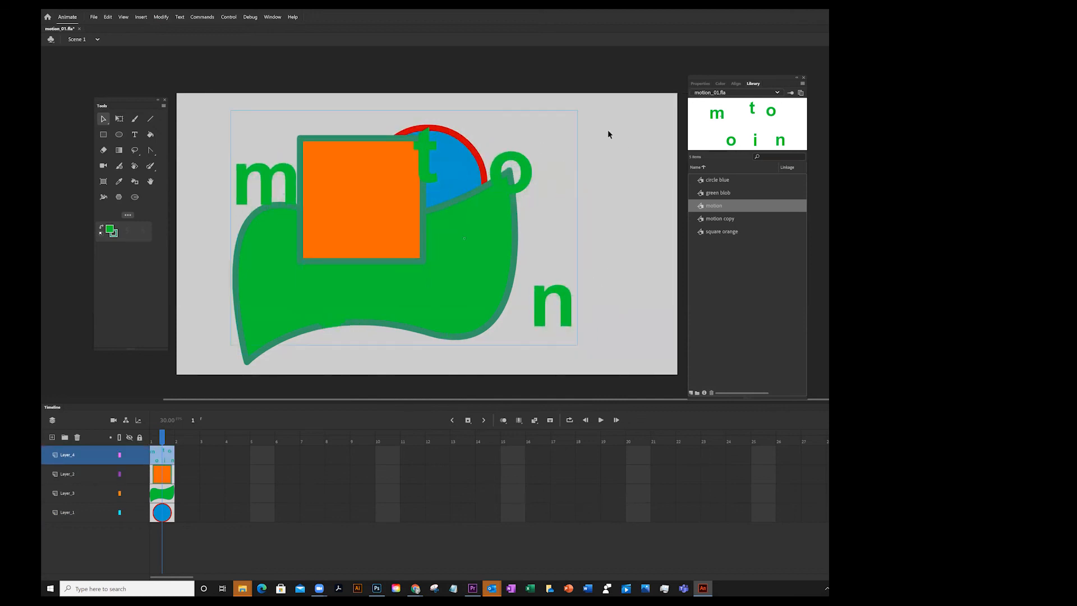
Rename the motion library symbol to motion split
double_click(710, 206)
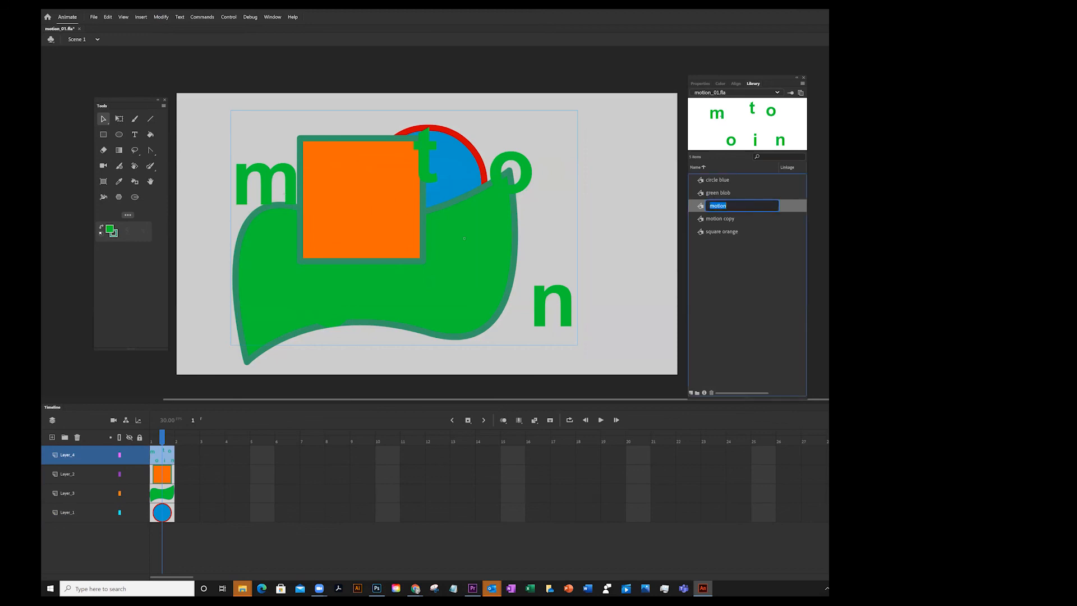
click(727, 206)
text(split)
key(Return)
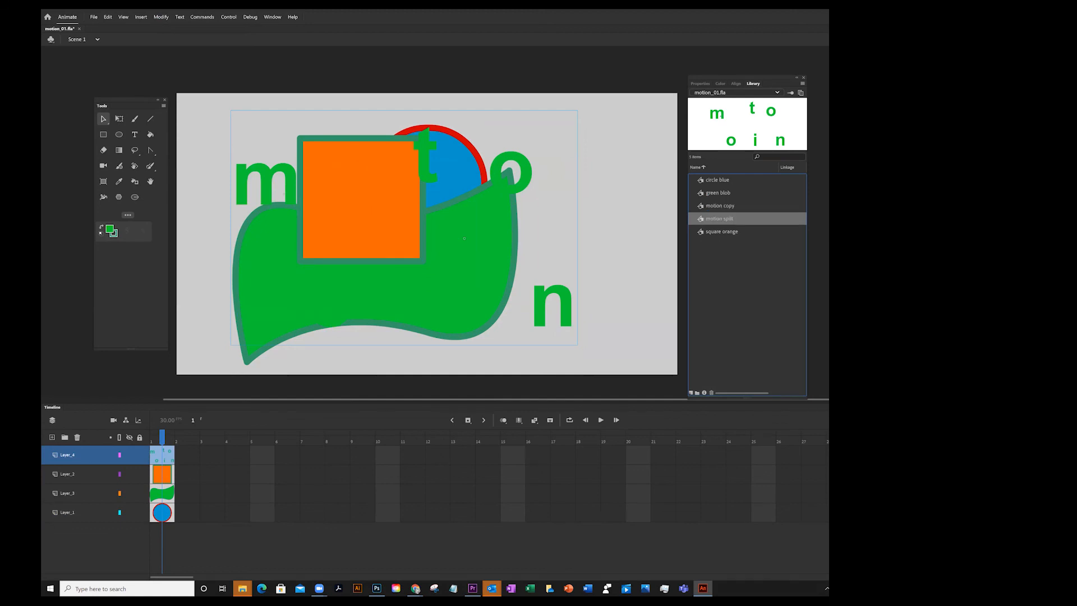
Open motion split for editing, select all its letters and change their fill colour to white #FFFFFF
double_click(712, 219)
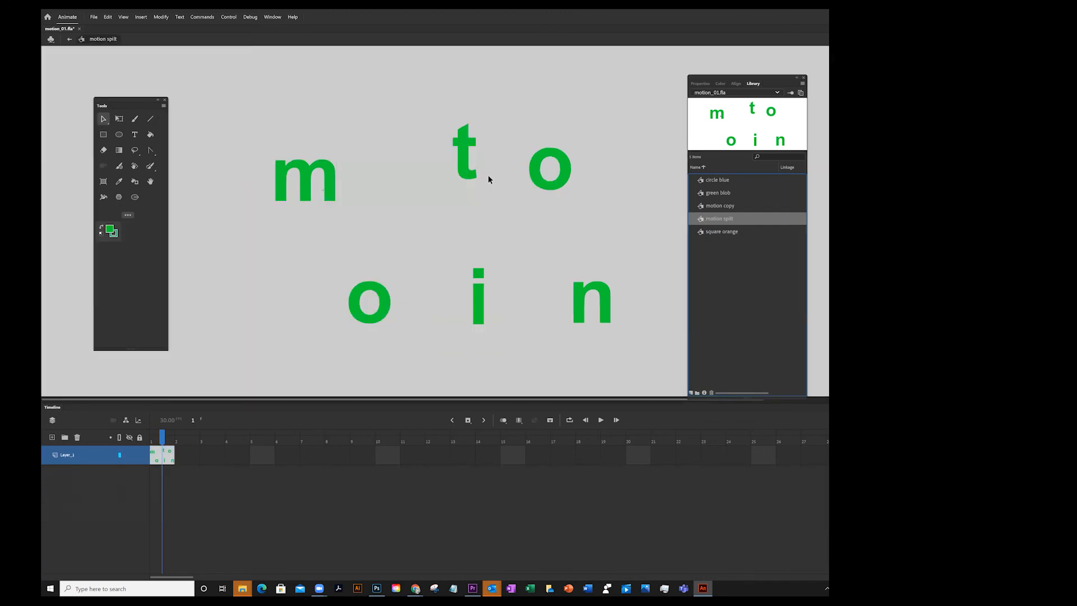
key(ctrl+a)
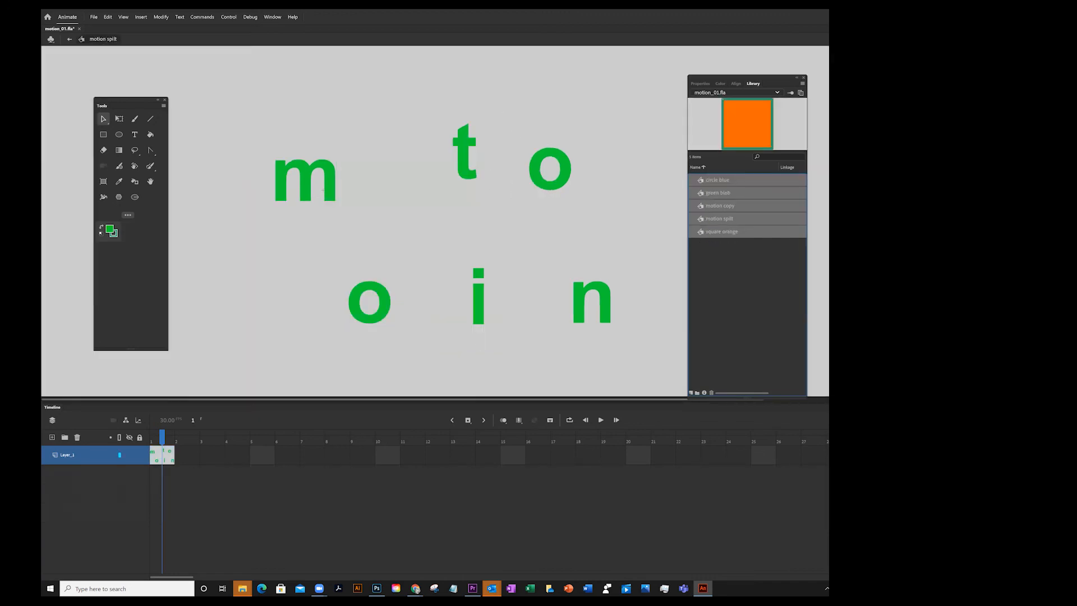
click(748, 303)
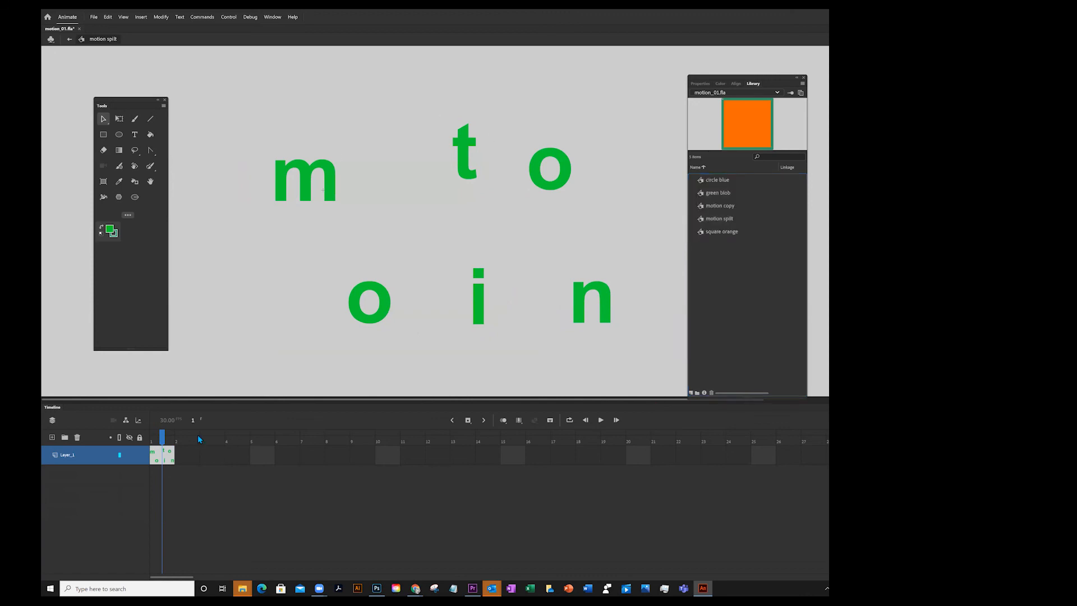
drag(244, 101, 645, 370)
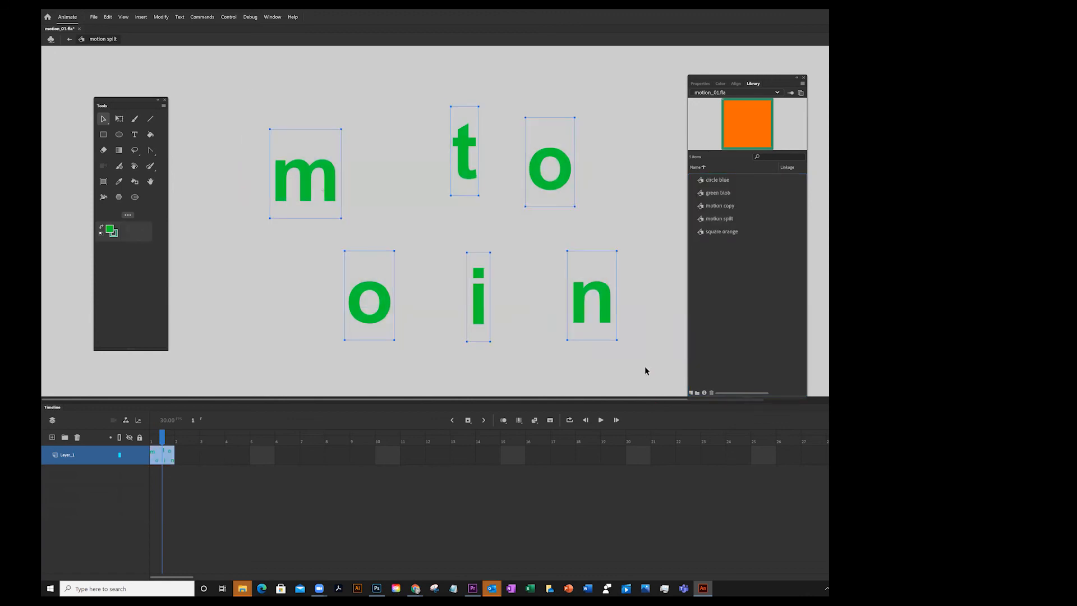
click(700, 83)
click(701, 271)
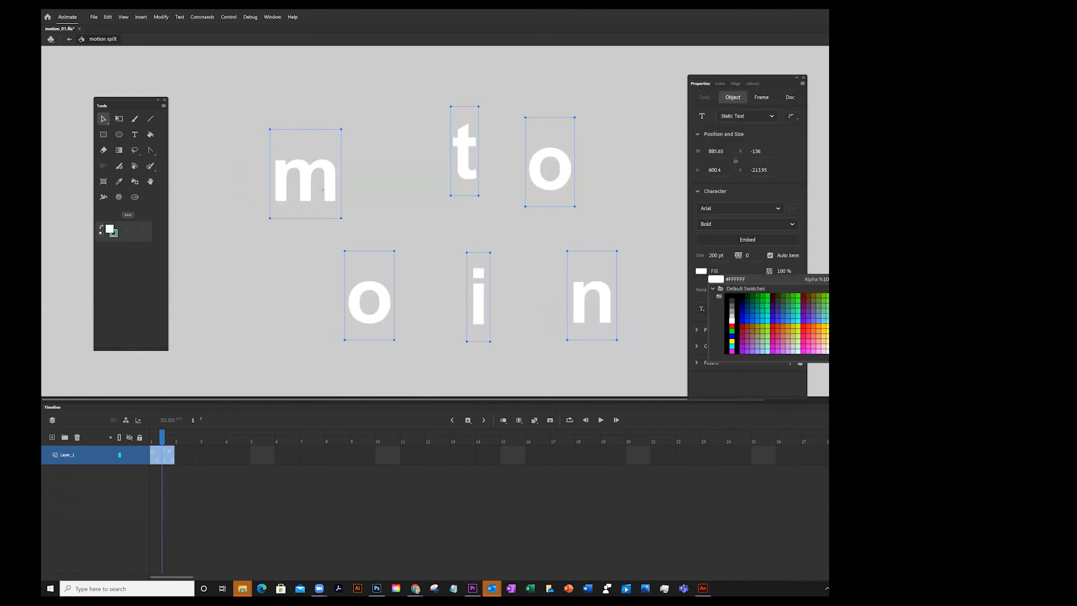
click(732, 321)
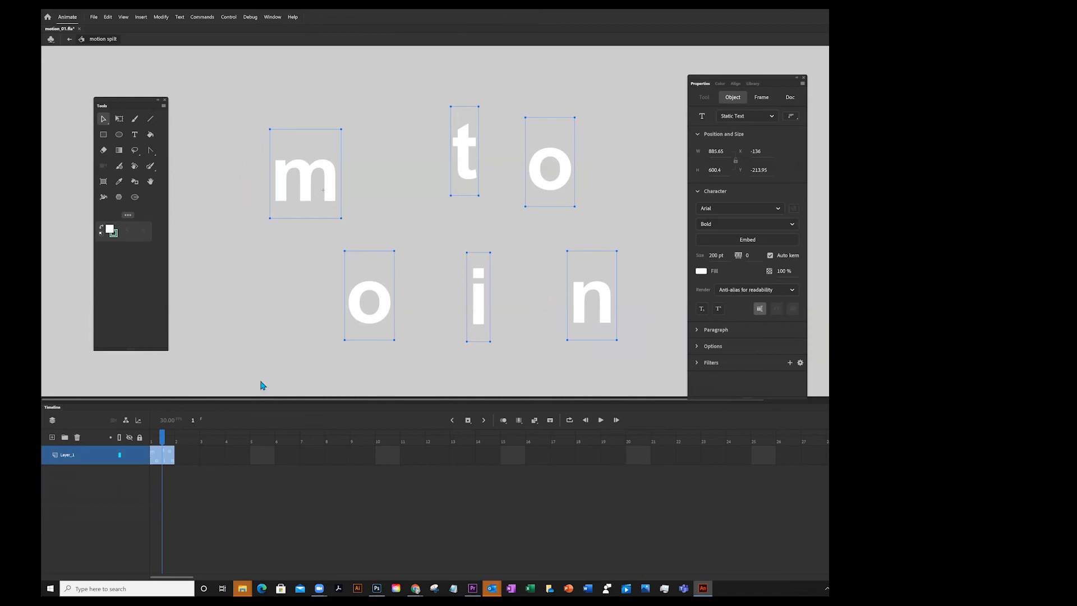
Return to Scene 1 and shift the motion split text slightly to the right
click(69, 39)
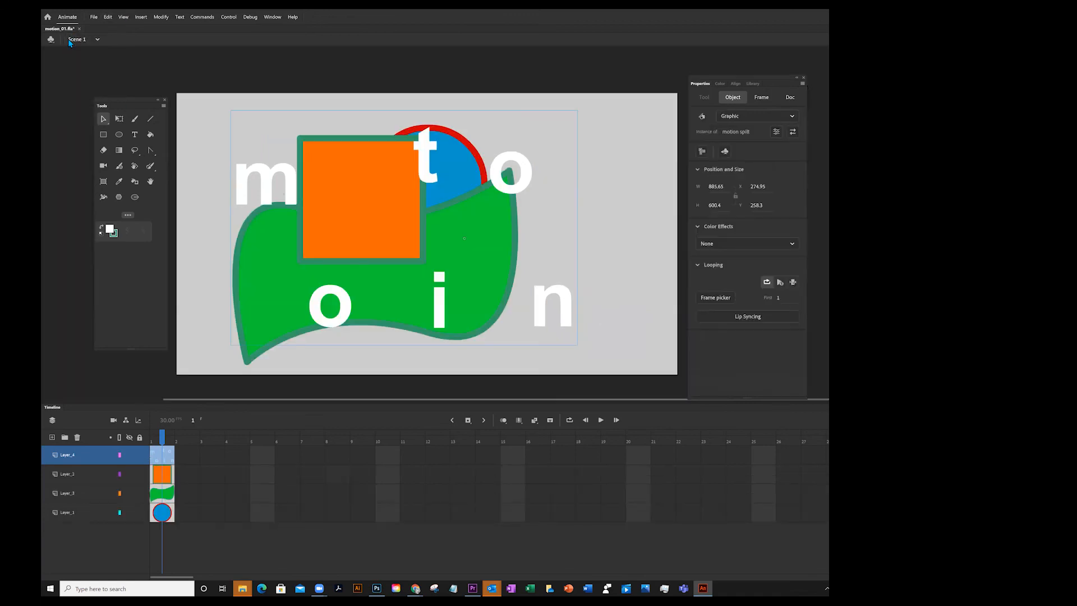
mouse_move(529, 163)
mouse_down()
mouse_move(553, 140)
mouse_move(531, 174)
mouse_move(513, 157)
mouse_move(546, 161)
mouse_up()
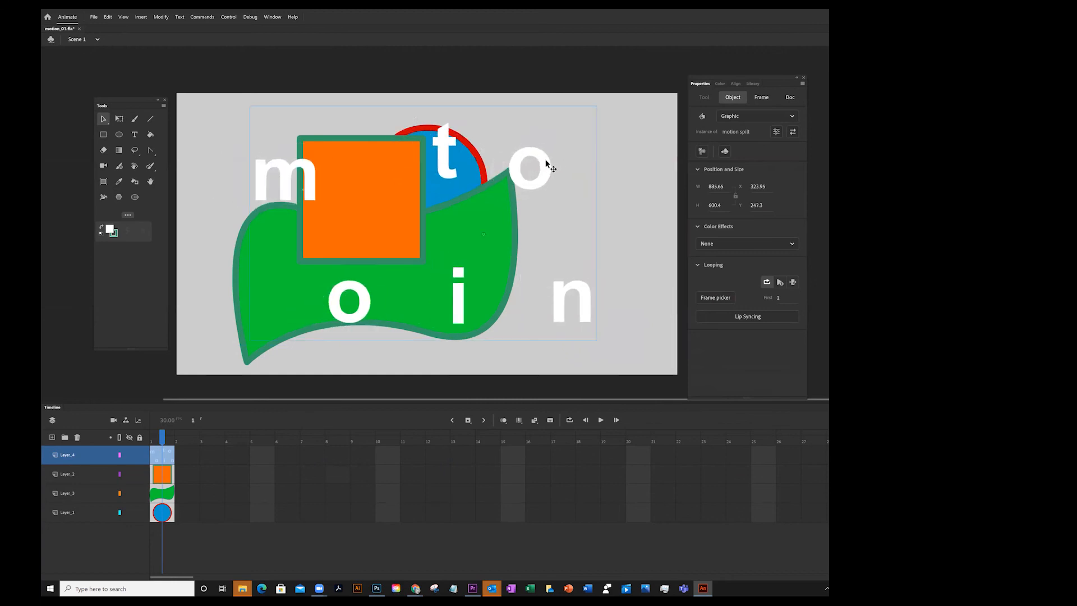